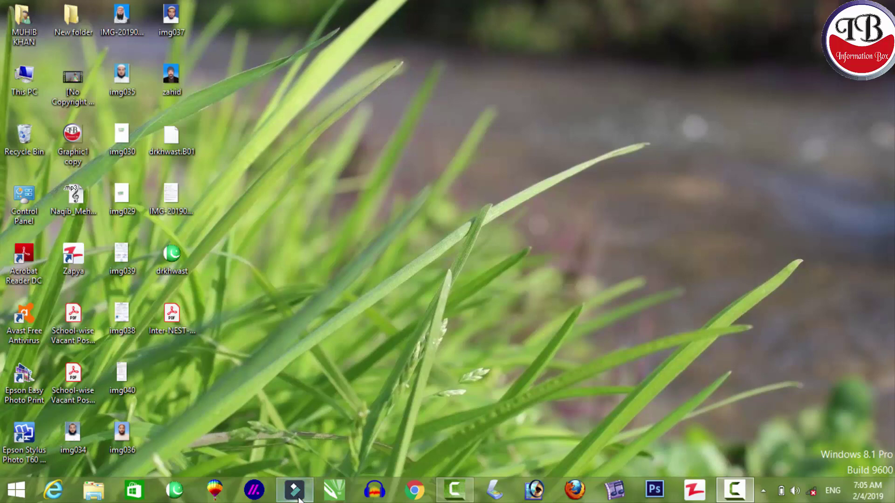
# - Open Wondershare Filmora with the last unsaved project recovered and delete the Lower 3rd 2 title from the timeline
pyautogui.click(298, 499)
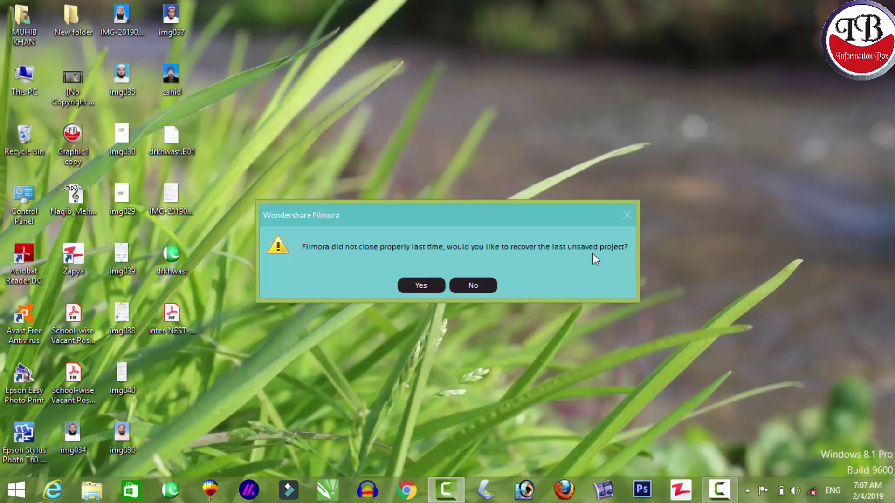
pyautogui.click(420, 286)
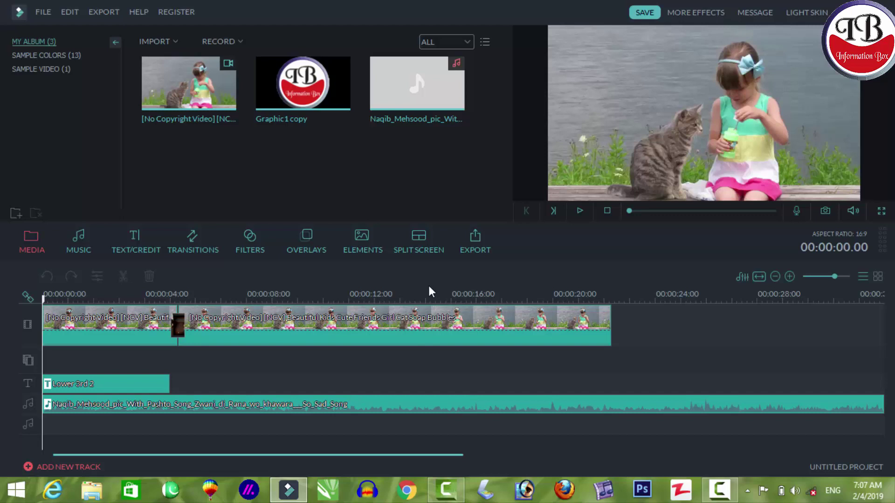
pyautogui.press('Delete')
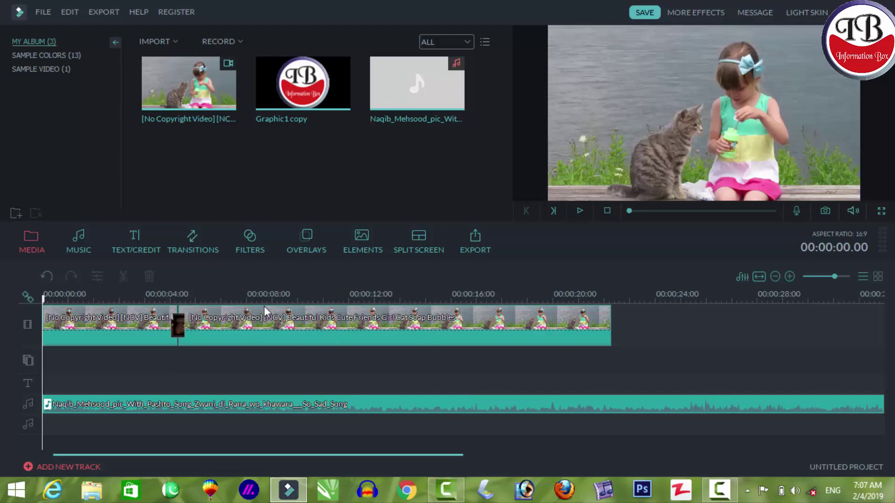
# - Browse the built-in music library and return to the project's media album
pyautogui.click(84, 243)
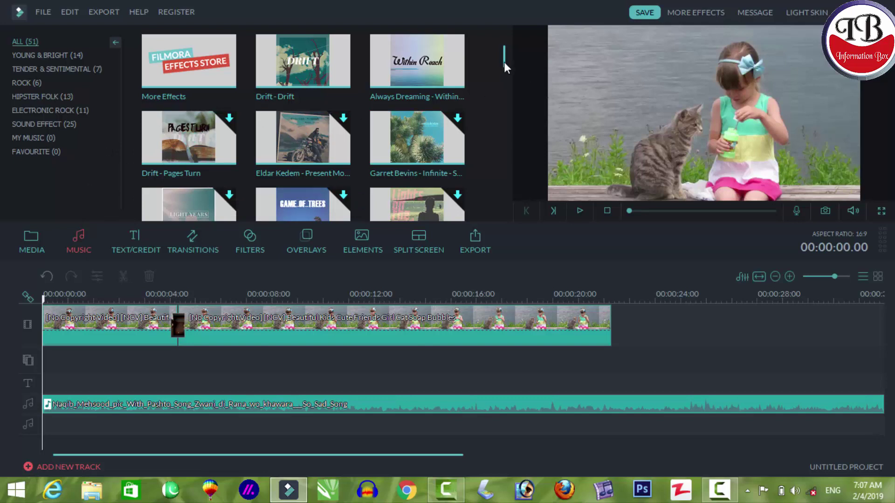
pyautogui.moveTo(504, 62); pyautogui.dragTo(510, 120)
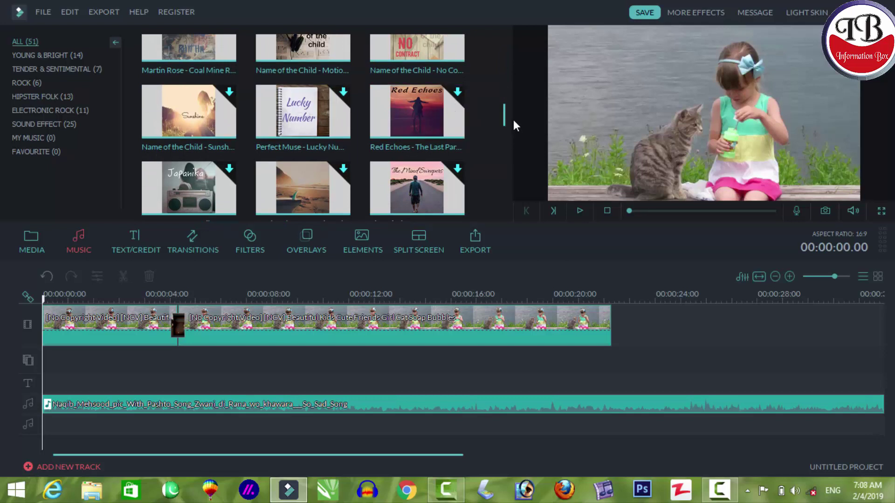
pyautogui.moveTo(506, 115); pyautogui.dragTo(473, 50)
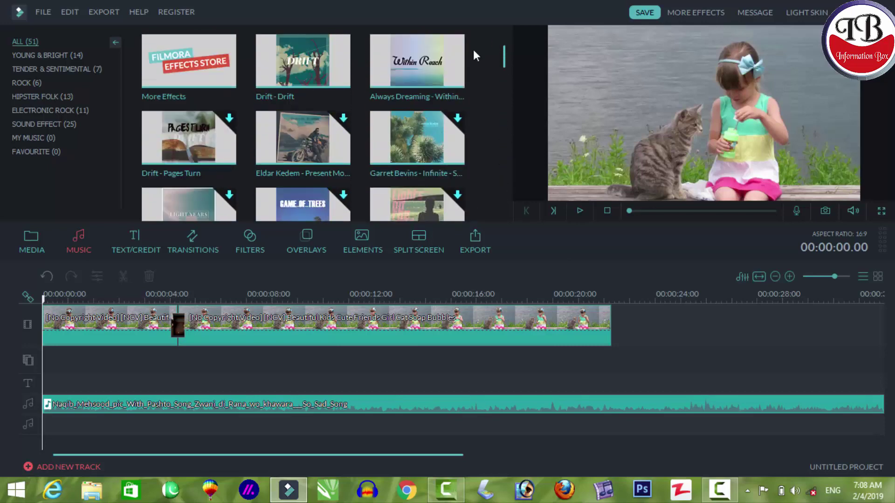
pyautogui.click(39, 237)
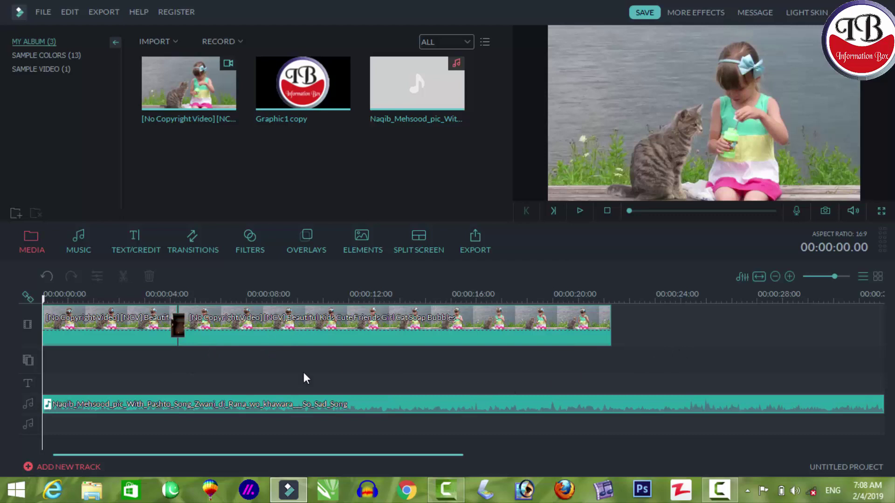
# - Split the song at the end of the video clip, at 00:00:22.07, and delete the part beyond it
pyautogui.moveTo(47, 298); pyautogui.dragTo(610, 326)
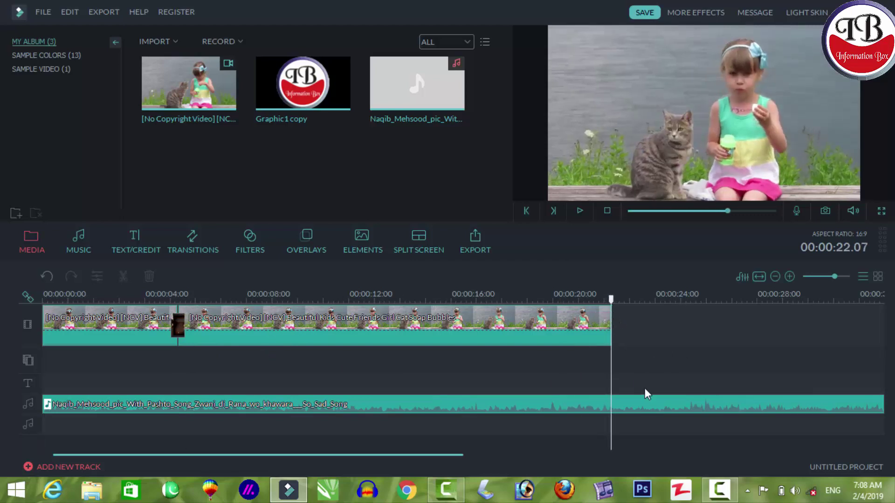
pyautogui.click(662, 407)
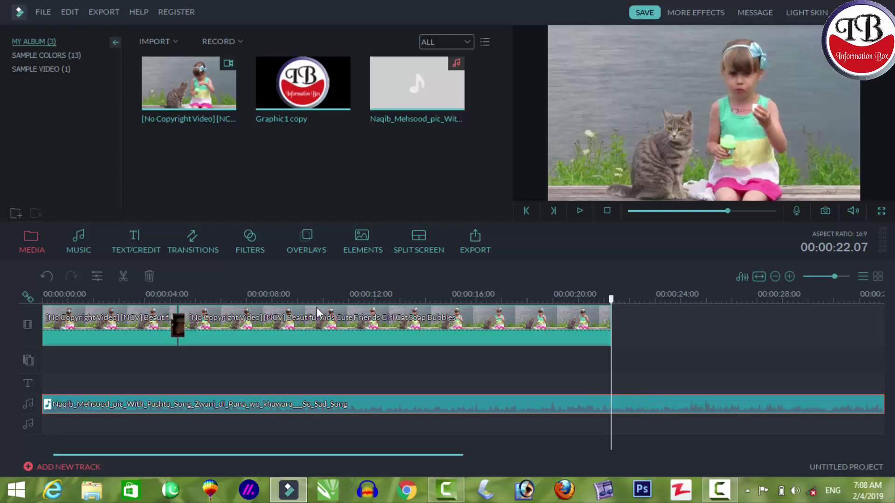
pyautogui.hotkey('ctrl', 'b')
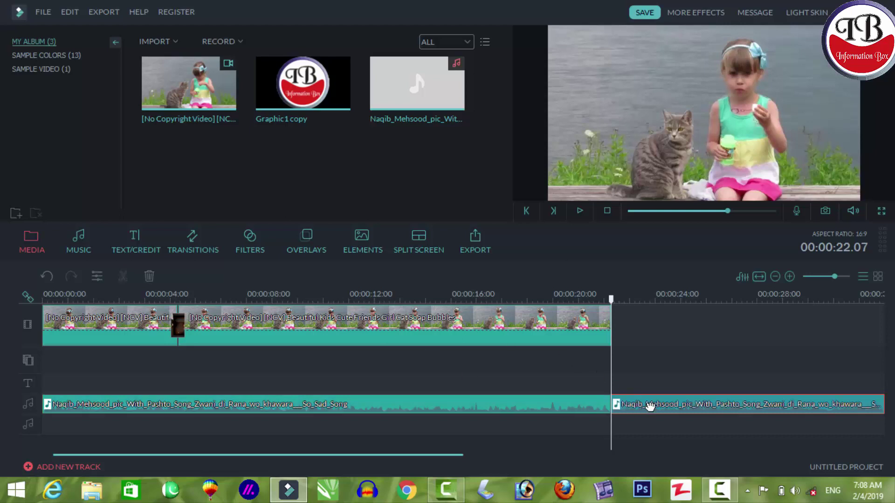
pyautogui.press('Delete')
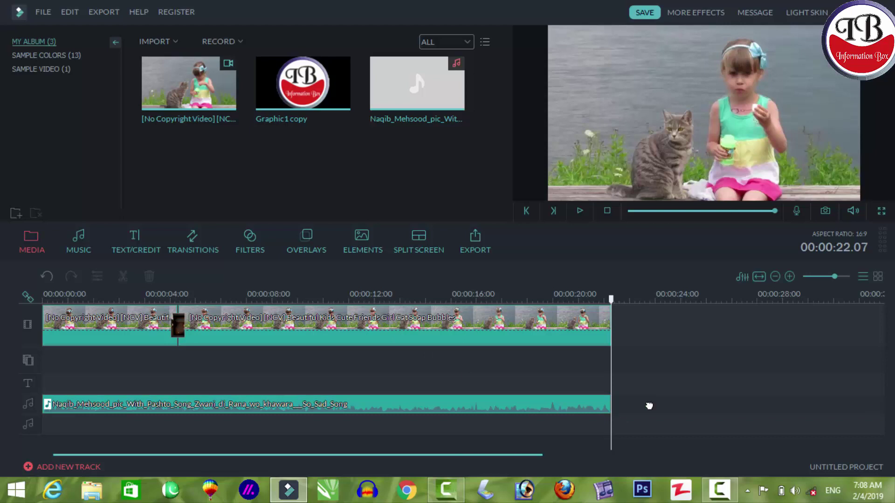
# - Scrub through the trimmed timeline and return the playhead to the start
pyautogui.moveTo(614, 301); pyautogui.dragTo(7, 303)
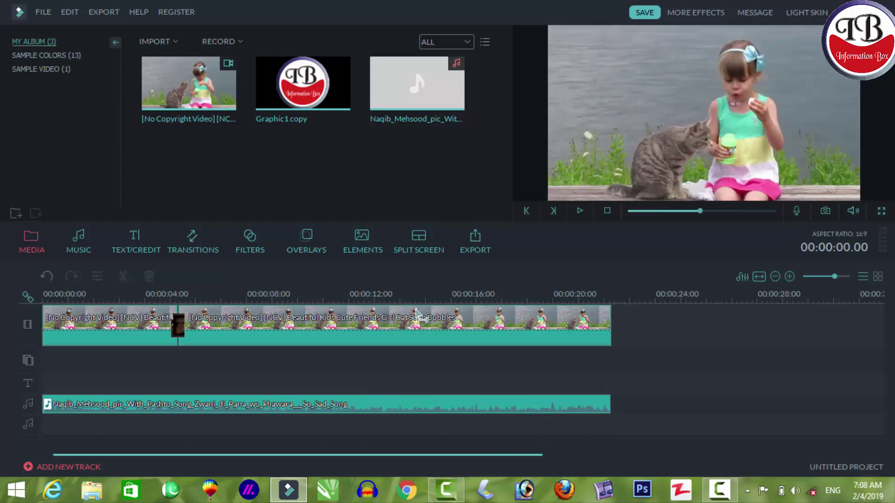
pyautogui.moveTo(574, 299); pyautogui.dragTo(607, 299)
pyautogui.moveTo(585, 332); pyautogui.dragTo(42, 332)
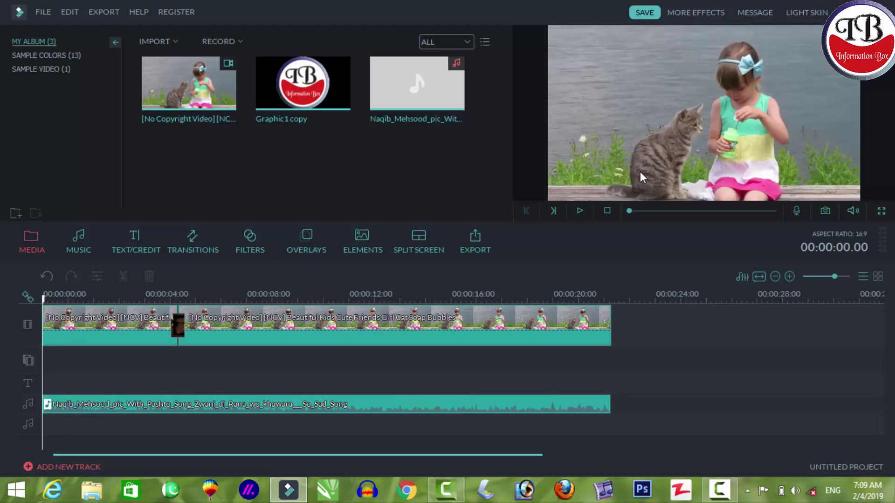
# - Browse the title templates and preview the Modern 1, Modern 3 and Modern 5 designs
pyautogui.click(135, 240)
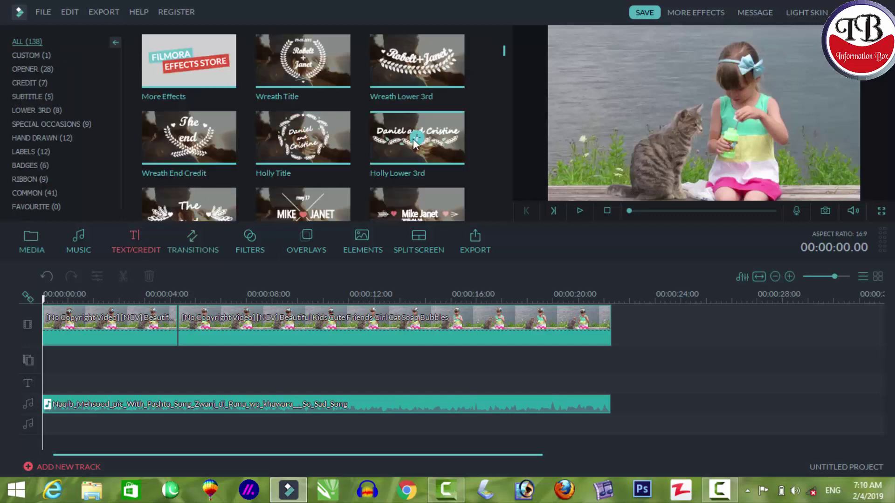
pyautogui.moveTo(505, 51); pyautogui.dragTo(503, 107)
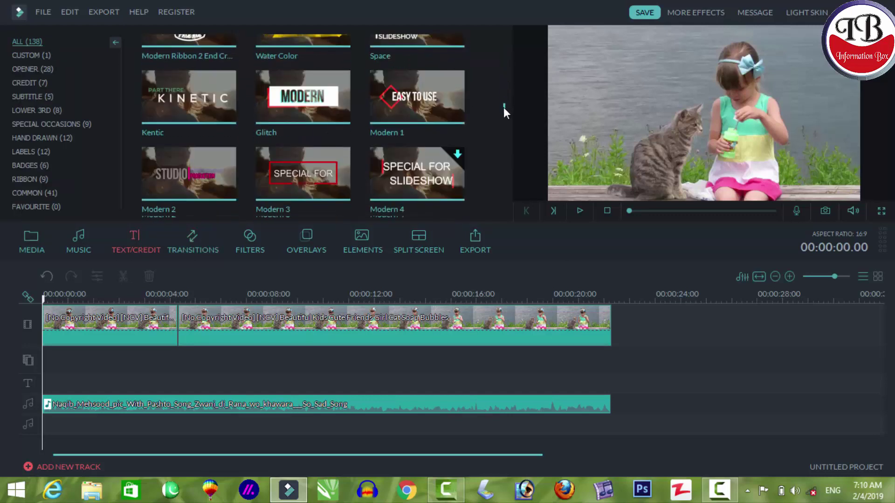
pyautogui.click(442, 90)
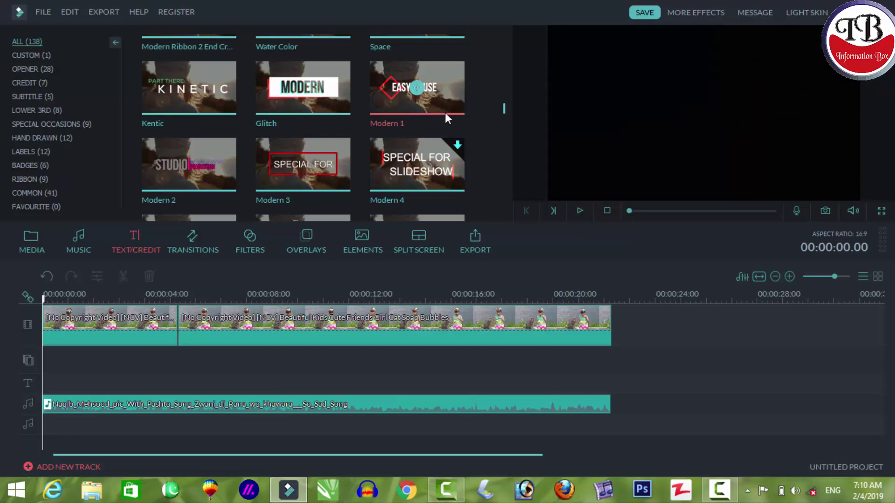
pyautogui.click(441, 92)
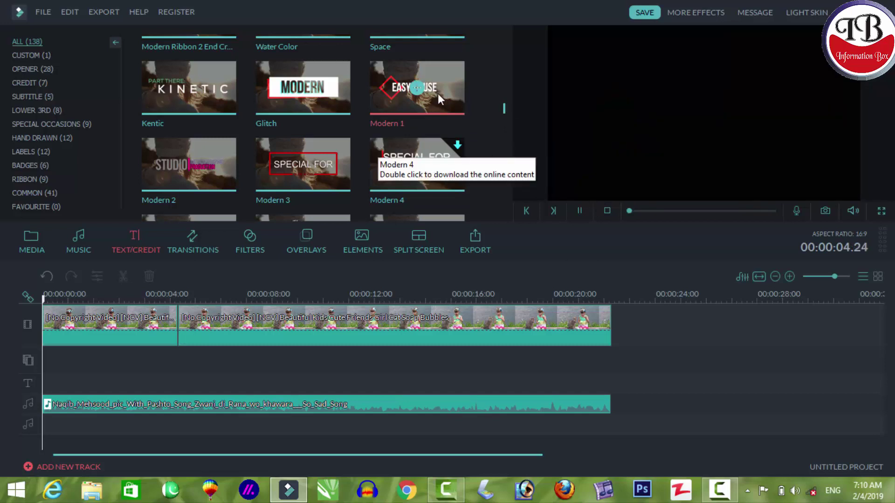
pyautogui.click(333, 157)
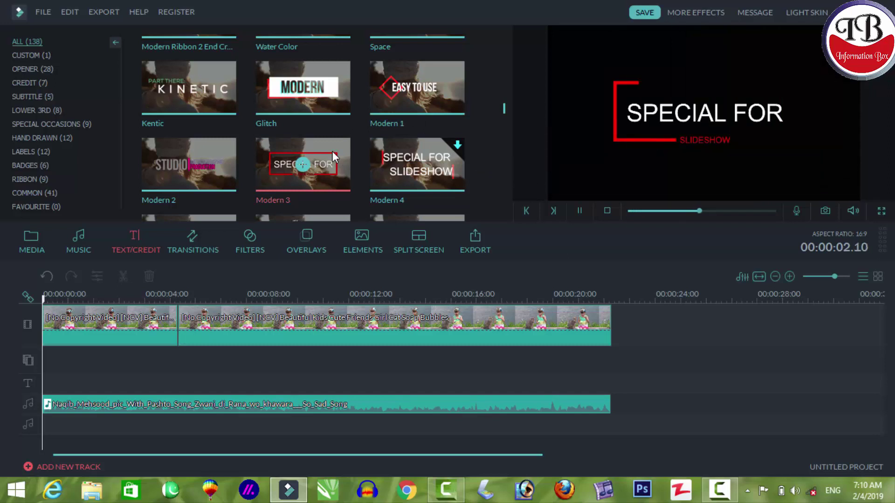
pyautogui.scroll(-2, 251, 116)
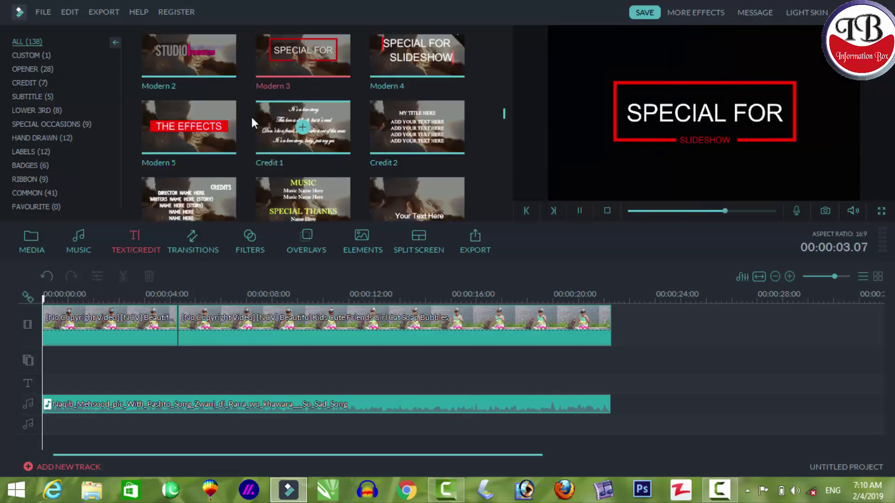
pyautogui.click(223, 121)
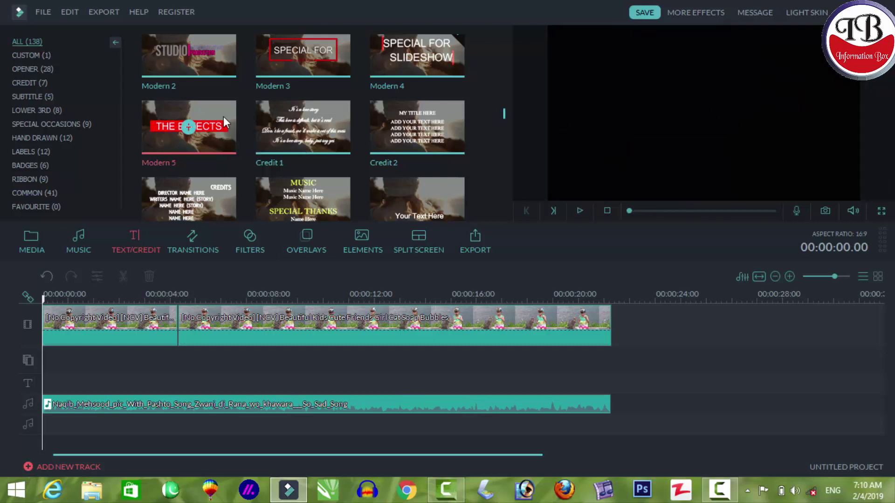
pyautogui.scroll(2, 223, 116)
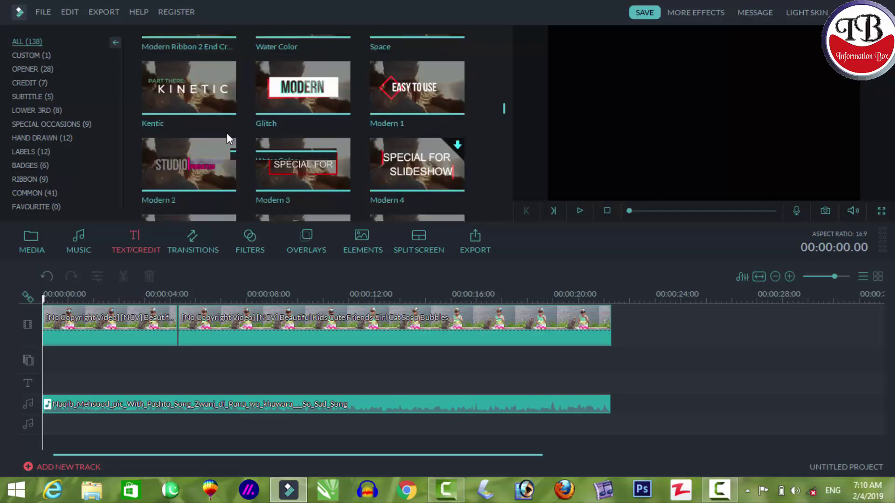
pyautogui.scroll(1, 228, 122)
pyautogui.scroll(-3, 224, 124)
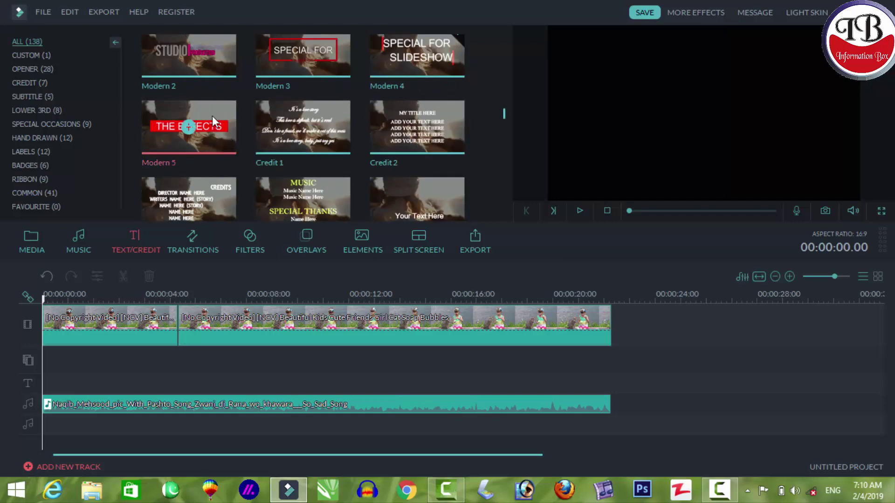
# - Add the Modern 5 title to the text track right after the end of the video and play it back
pyautogui.moveTo(235, 131); pyautogui.dragTo(612, 413)
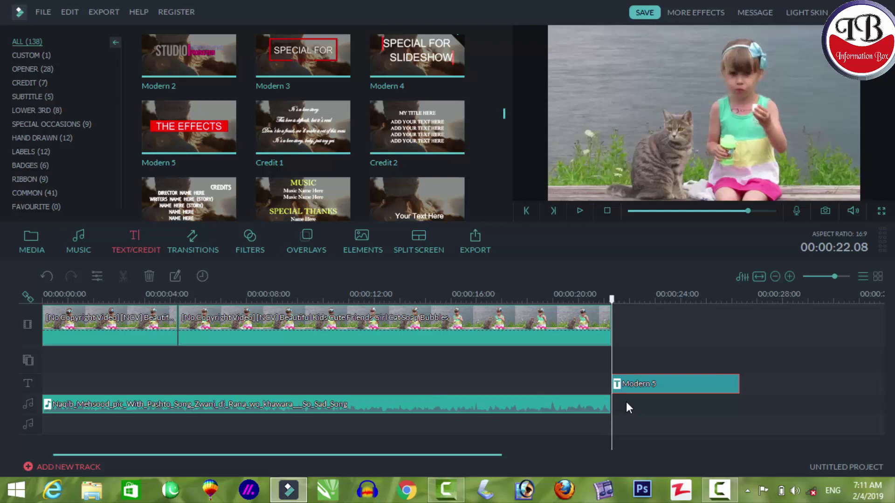
pyautogui.click(580, 212)
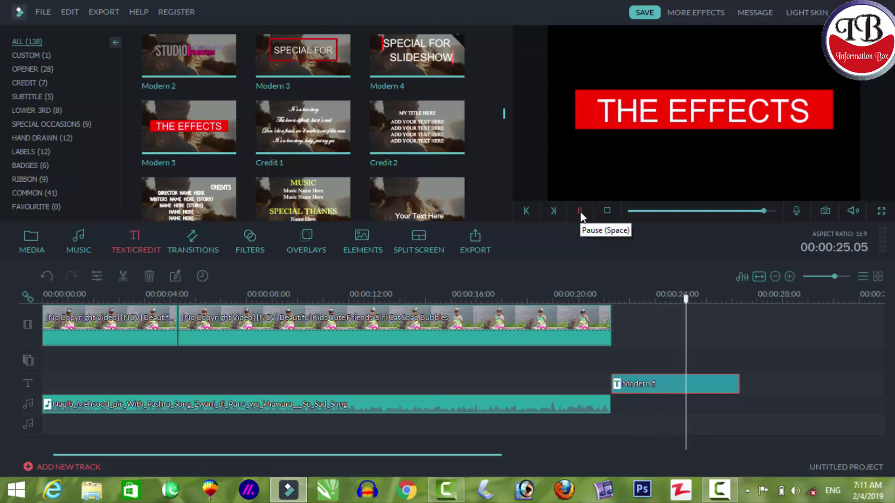
pyautogui.click(580, 212)
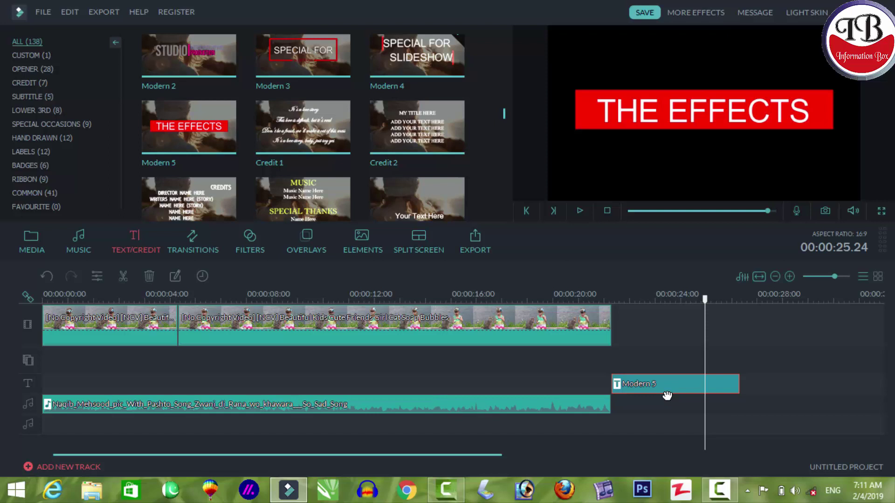
# - Open the Modern 5 title for editing and clear its placeholder text
pyautogui.doubleClick(659, 383)
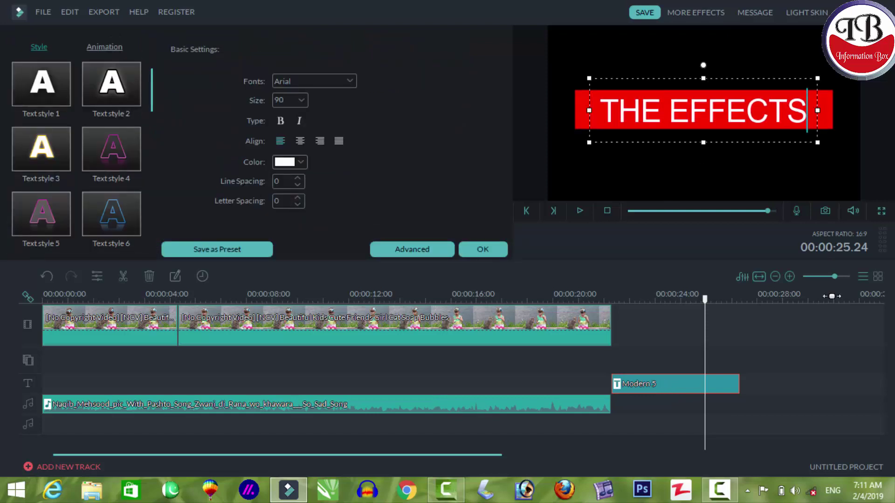
pyautogui.press('BackSpace')
pyautogui.press('BackSpace')
pyautogui.press('BackSpace')
pyautogui.press('BackSpace')
pyautogui.press('BackSpace')
pyautogui.press('BackSpace')
pyautogui.press('BackSpace')
pyautogui.press('BackSpace')
pyautogui.press('BackSpace')
pyautogui.press('BackSpace')
pyautogui.press('BackSpace')
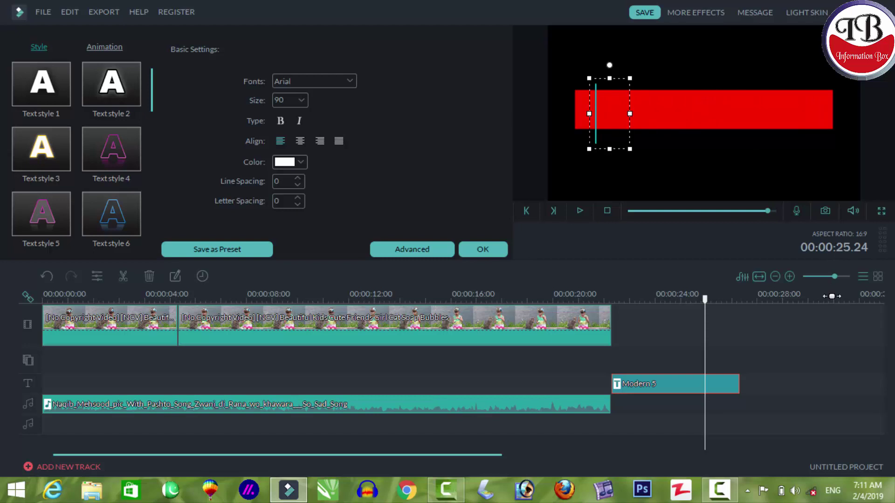
pyautogui.write('thank')
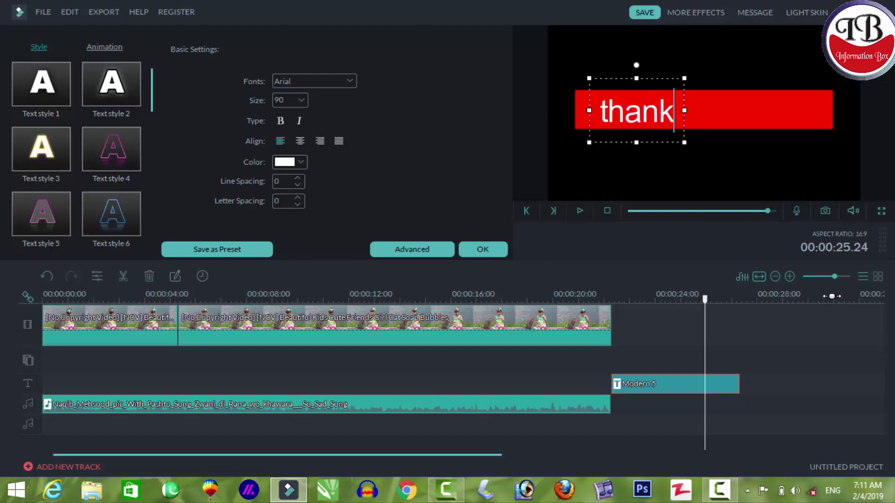
pyautogui.write('s')
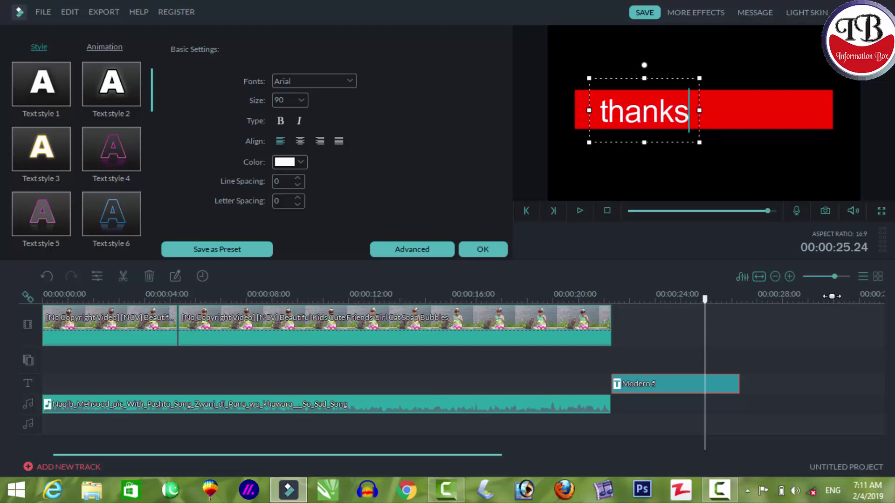
pyautogui.press('BackSpace')
pyautogui.press('BackSpace')
pyautogui.press('BackSpace')
pyautogui.press('BackSpace')
pyautogui.press('BackSpace')
pyautogui.press('BackSpace')
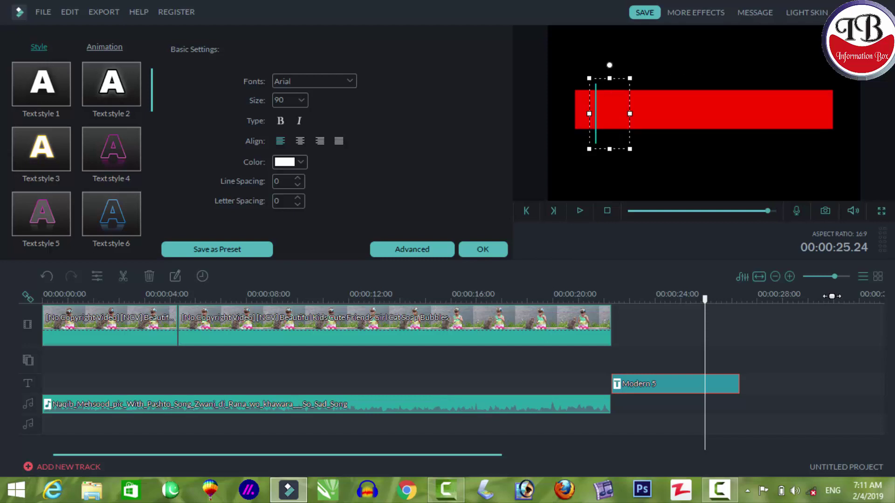
# - Enter "subscribe my channel" as the Modern 5 title's text and scale the text box down slightly
pyautogui.write('subscri')
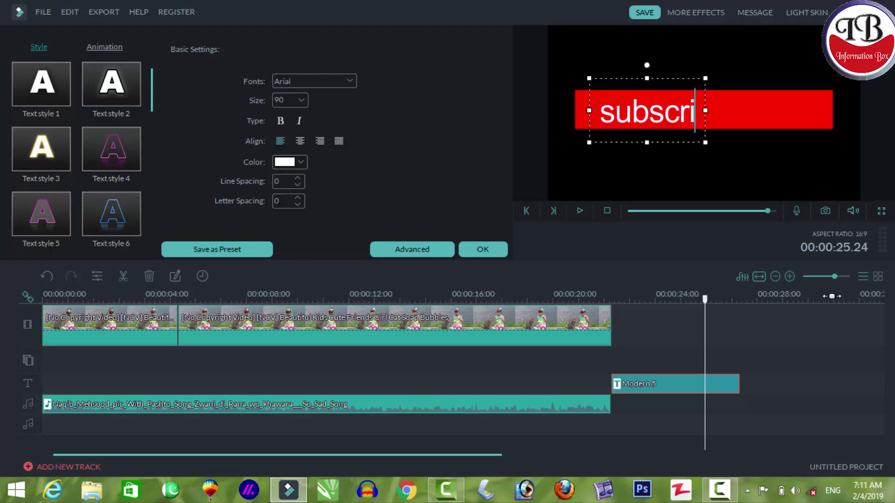
pyautogui.write('be ')
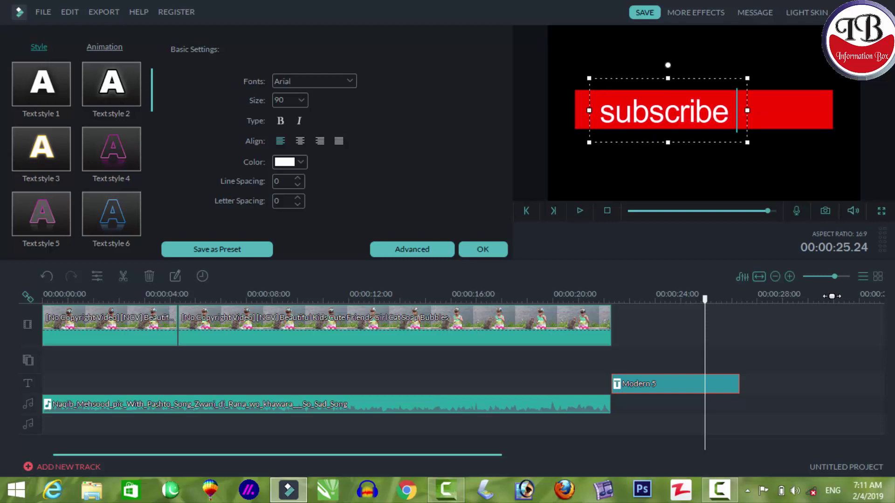
pyautogui.write('my c')
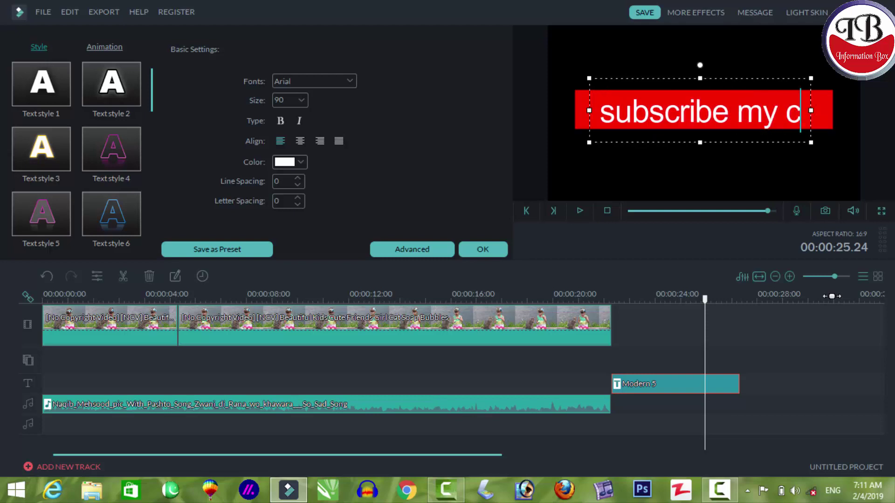
pyautogui.write('hanne')
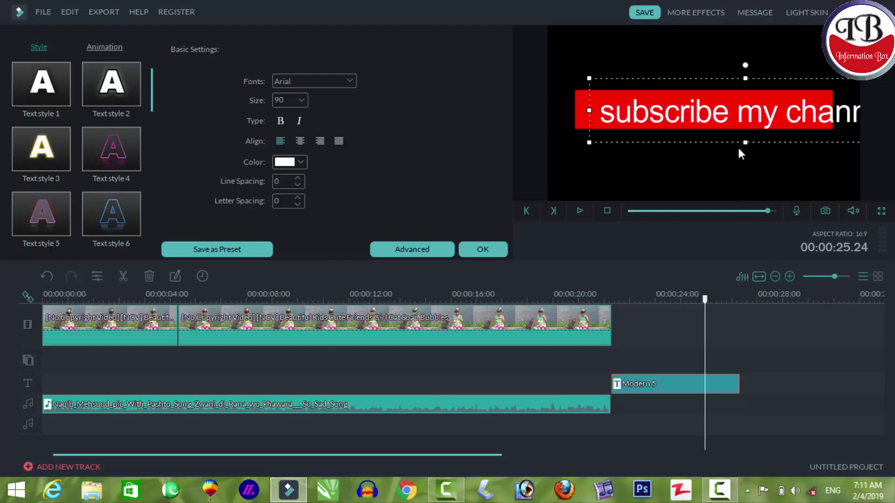
pyautogui.moveTo(589, 141); pyautogui.dragTo(649, 133)
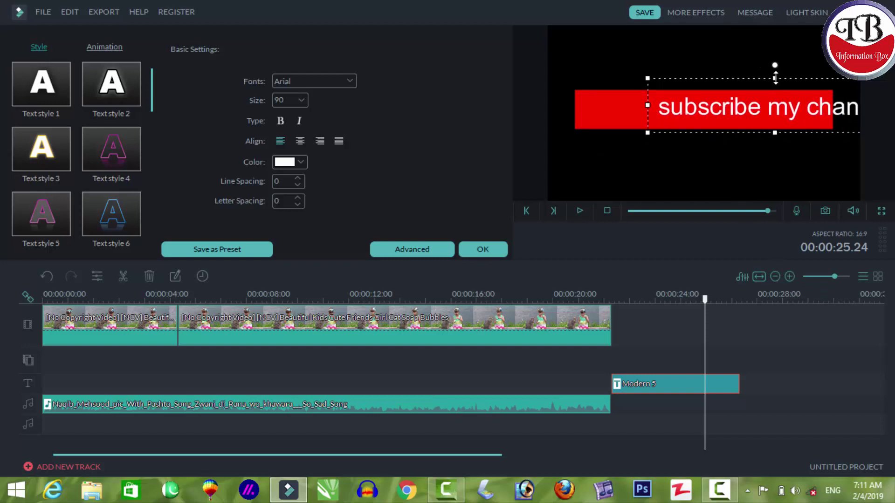
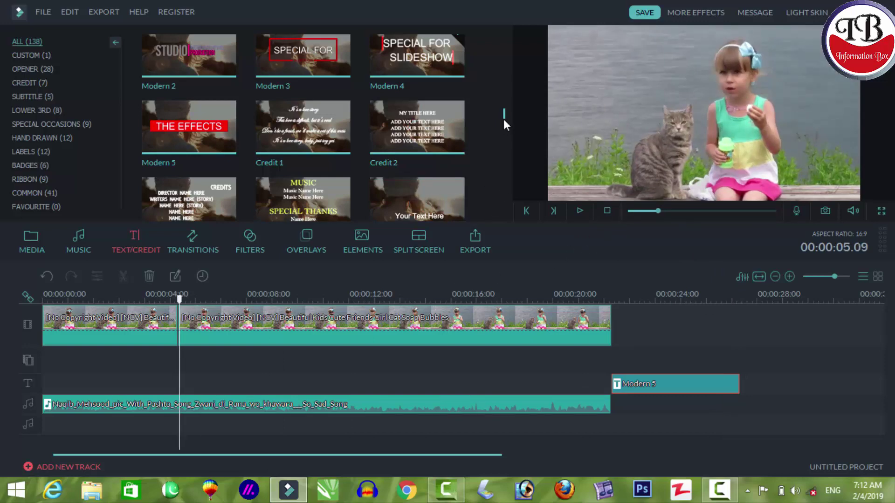
# - Find the Lower 3rd 2 template and add it to the text track where the second video clip starts
pyautogui.scroll(5, 503, 102)
pyautogui.scroll(-3, 502, 107)
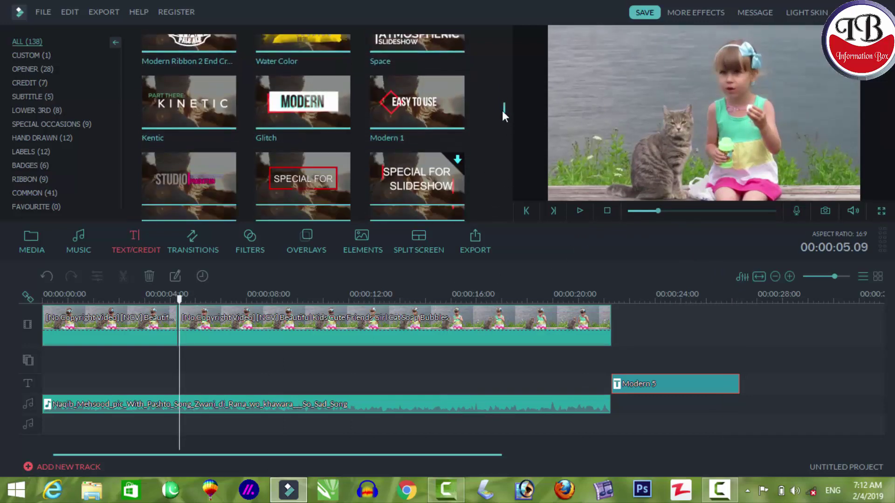
pyautogui.moveTo(502, 109)
pyautogui.mouseDown()
pyautogui.moveTo(504, 89)
pyautogui.moveTo(502, 164)
pyautogui.moveTo(508, 122)
pyautogui.mouseUp()
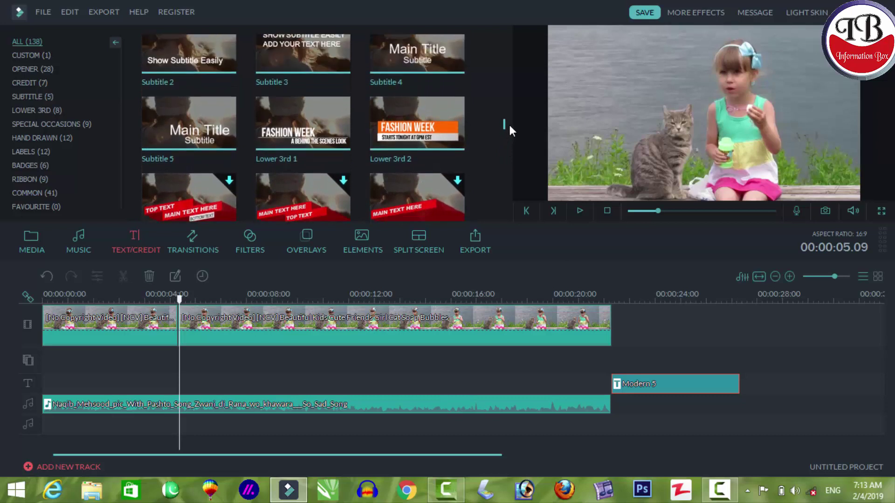
pyautogui.moveTo(433, 123); pyautogui.dragTo(186, 375)
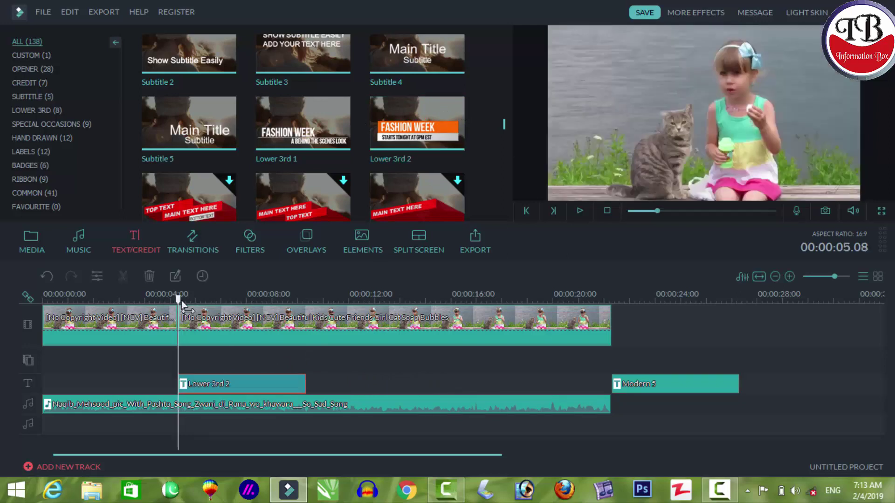
# - Open the Lower 3rd 2 title for editing and clear its "FASHION WEEK" heading
pyautogui.doubleClick(222, 384)
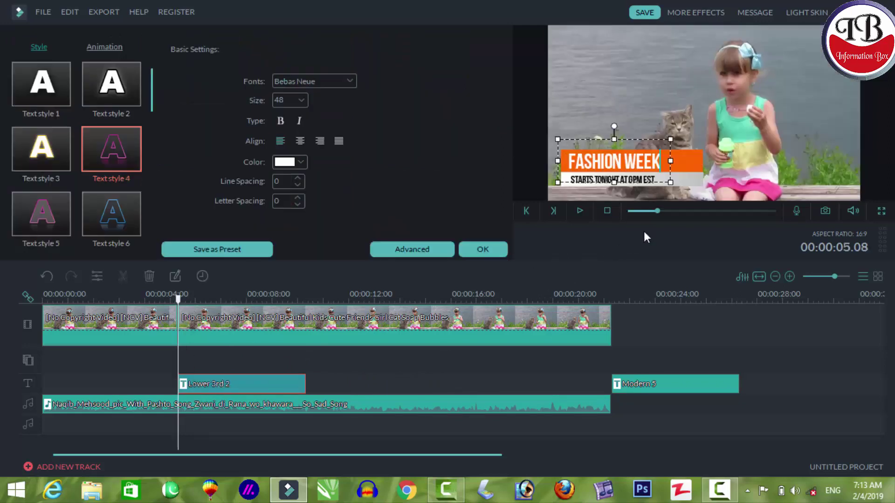
pyautogui.press('BackSpace')
pyautogui.press('BackSpace')
pyautogui.press('BackSpace')
pyautogui.press('BackSpace')
pyautogui.press('BackSpace')
pyautogui.press('BackSpace')
pyautogui.press('BackSpace')
pyautogui.press('BackSpace')
pyautogui.press('BackSpace')
pyautogui.press('BackSpace')
pyautogui.press('BackSpace')
pyautogui.press('BackSpace')
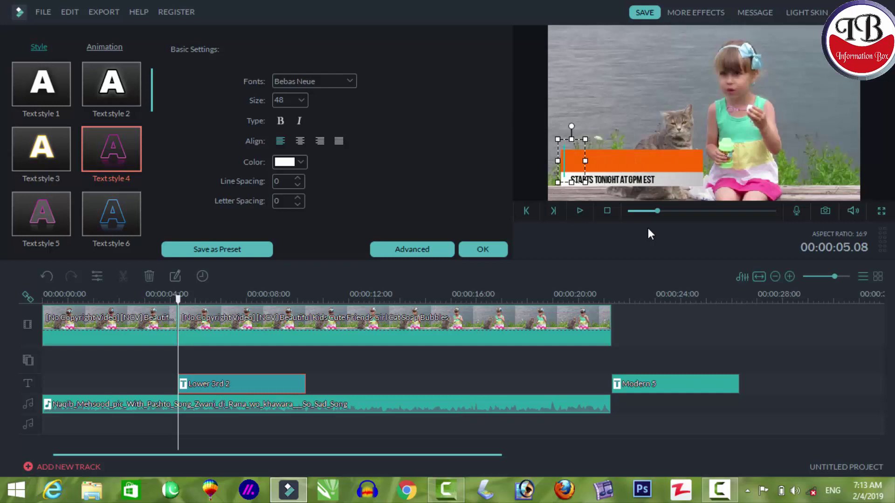
pyautogui.write('FA')
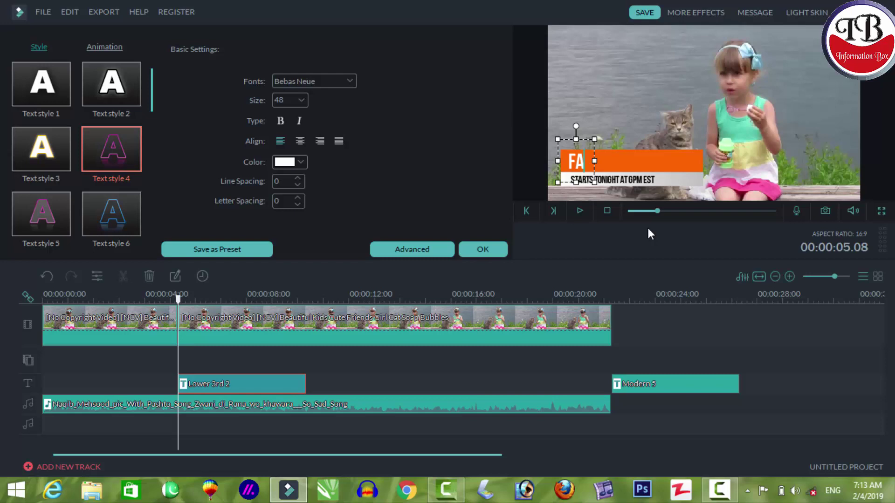
pyautogui.write('LLOW')
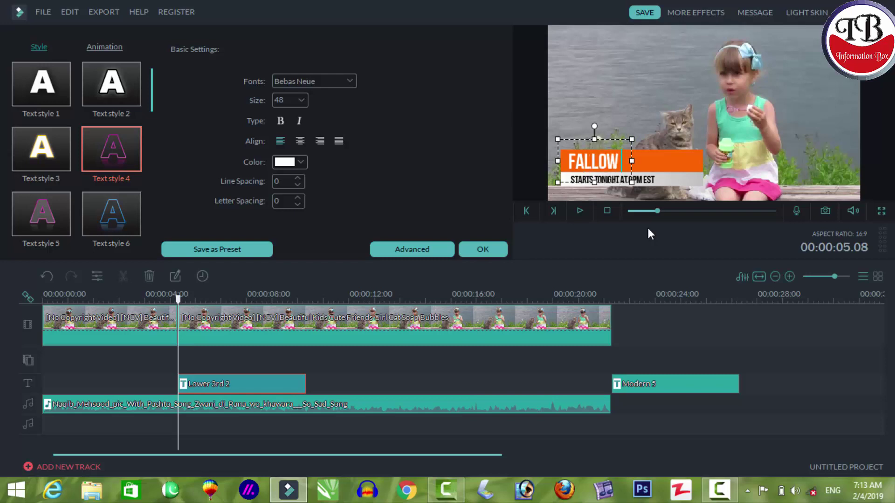
pyautogui.write(' ME')
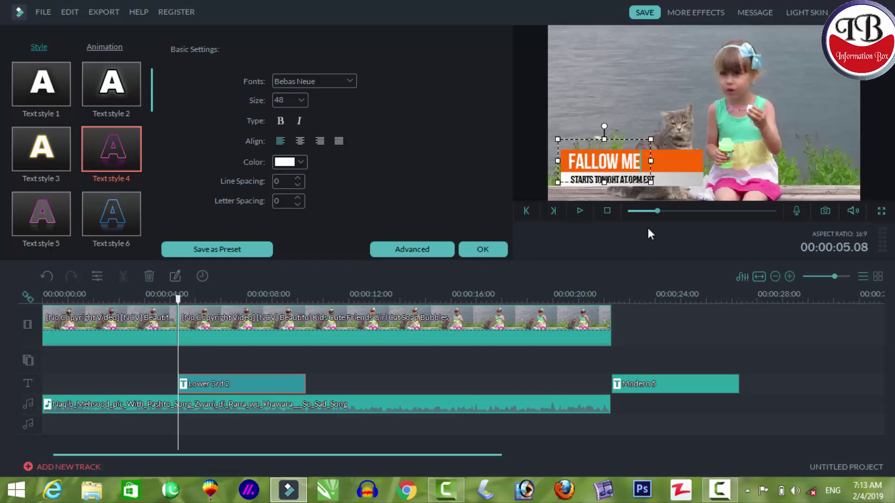
pyautogui.press('BackSpace')
pyautogui.press('BackSpace')
pyautogui.press('BackSpace')
pyautogui.press('BackSpace')
pyautogui.press('BackSpace')
pyautogui.press('BackSpace')
pyautogui.press('BackSpace')
pyautogui.press('BackSpace')
pyautogui.press('BackSpace')
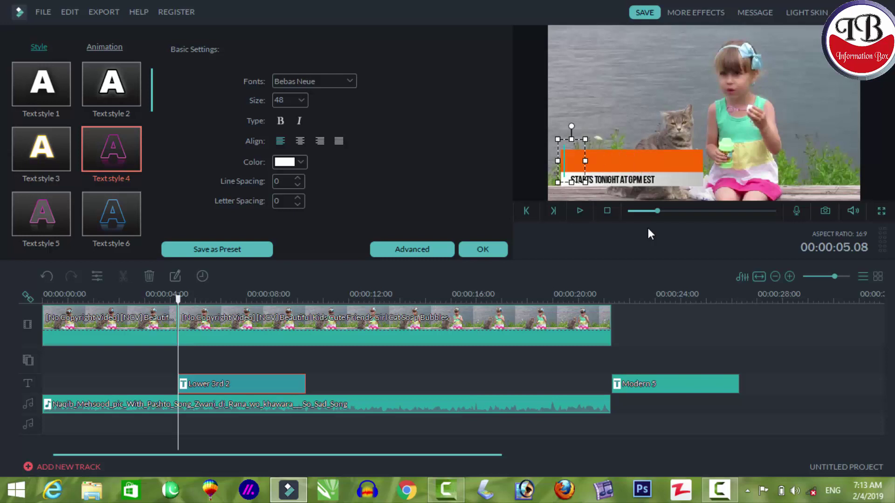
# - Enter "MY NAME IS" followed by the presenter's first name as the lower third's heading
pyautogui.write('M')
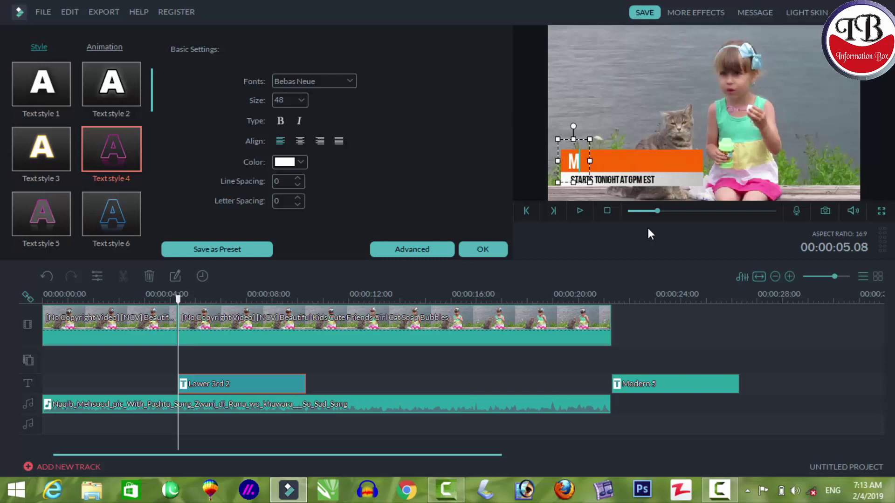
pyautogui.write('Y NAME')
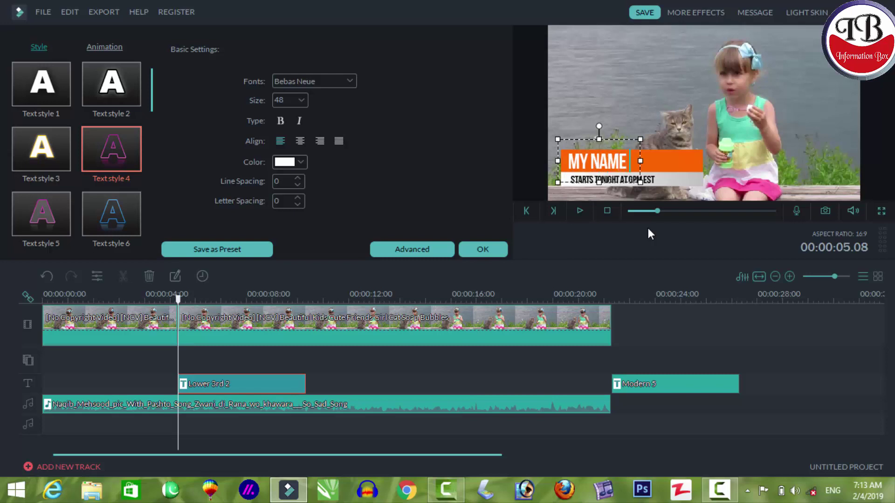
pyautogui.write(' IS')
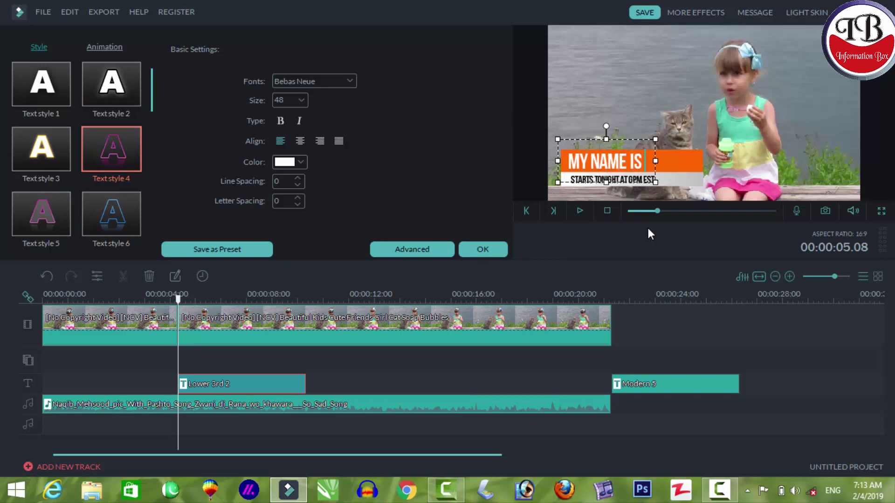
pyautogui.write(' JAVED')
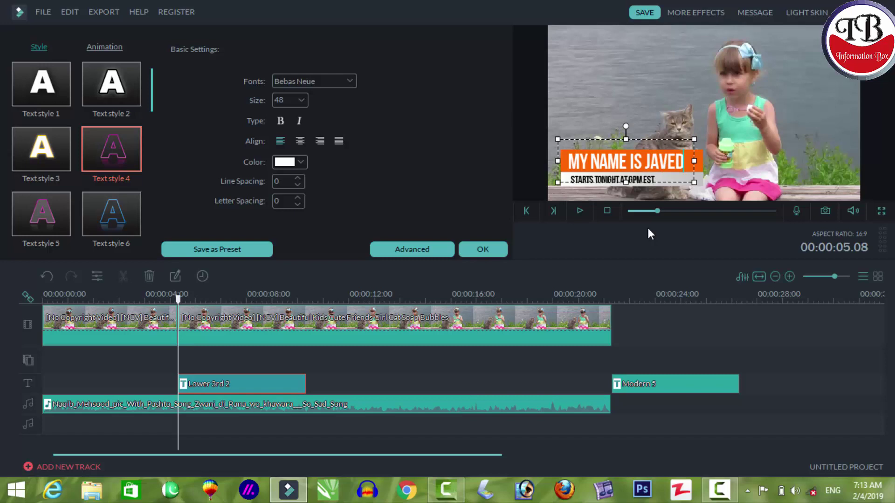
# - Replace the lower third's subtitle with "PLZ SUBSCRIBE MY CHANNEL" and centre it beneath the heading
pyautogui.click(600, 179)
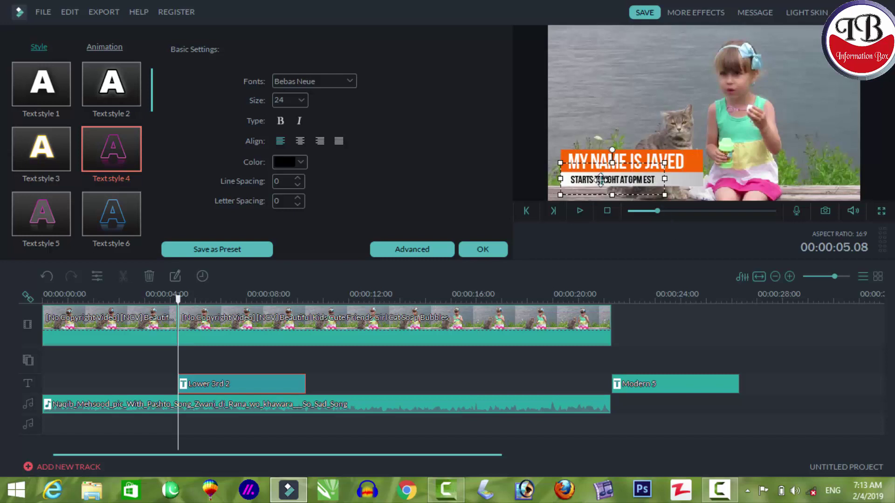
pyautogui.press('Right')
pyautogui.press('Right')
pyautogui.press('Right')
pyautogui.press('Right')
pyautogui.press('Right')
pyautogui.press('Right')
pyautogui.press('Right')
pyautogui.press('Right')
pyautogui.press('BackSpace')
pyautogui.press('BackSpace')
pyautogui.press('BackSpace')
pyautogui.press('BackSpace')
pyautogui.press('BackSpace')
pyautogui.press('BackSpace')
pyautogui.press('BackSpace')
pyautogui.press('BackSpace')
pyautogui.press('BackSpace')
pyautogui.press('BackSpace')
pyautogui.press('BackSpace')
pyautogui.press('BackSpace')
pyautogui.press('BackSpace')
pyautogui.press('BackSpace')
pyautogui.press('BackSpace')
pyautogui.press('BackSpace')
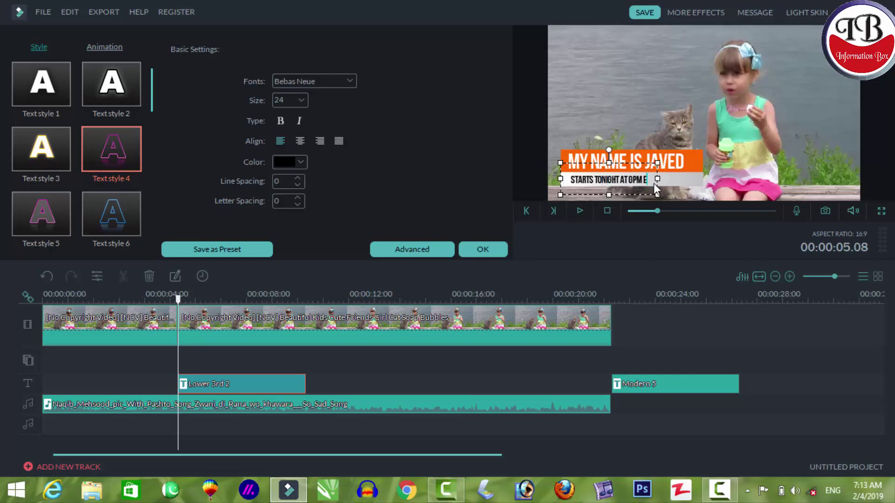
pyautogui.press('BackSpace')
pyautogui.press('BackSpace')
pyautogui.press('BackSpace')
pyautogui.press('BackSpace')
pyautogui.press('BackSpace')
pyautogui.press('BackSpace')
pyautogui.press('BackSpace')
pyautogui.press('BackSpace')
pyautogui.press('BackSpace')
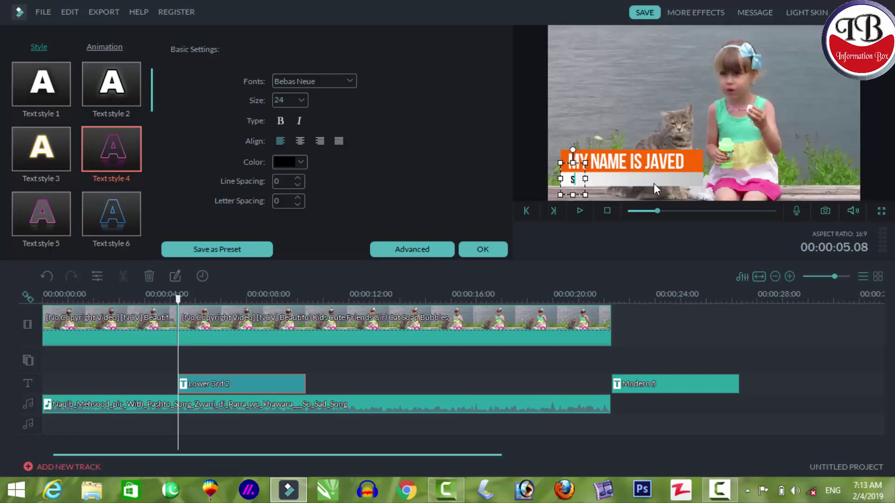
pyautogui.write('PLZ')
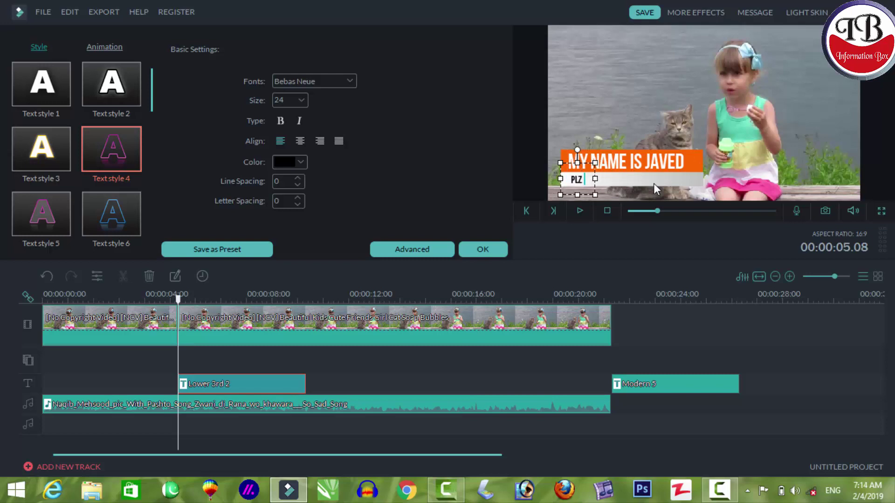
pyautogui.write(' SUB')
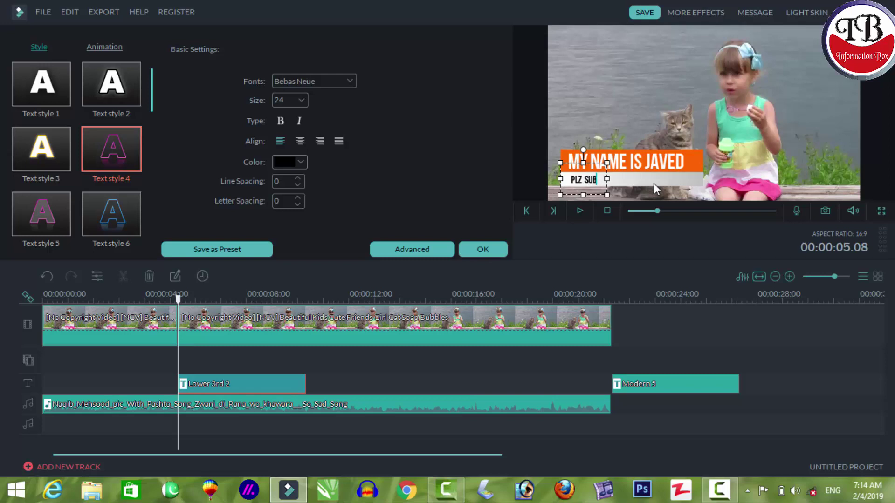
pyautogui.write('SCRIBE')
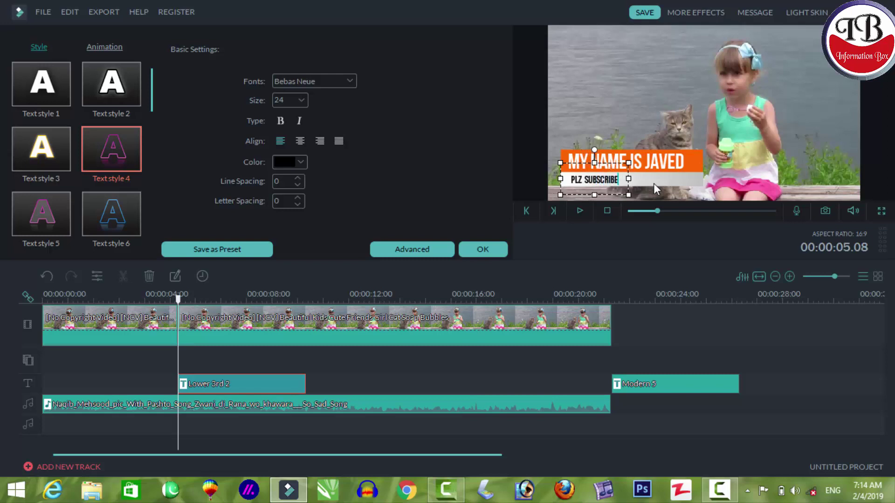
pyautogui.write(' MY C')
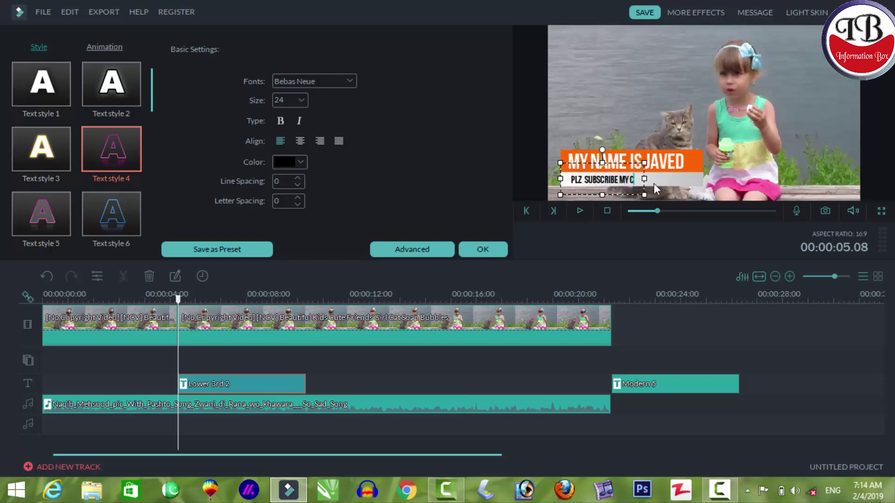
pyautogui.write('HANN')
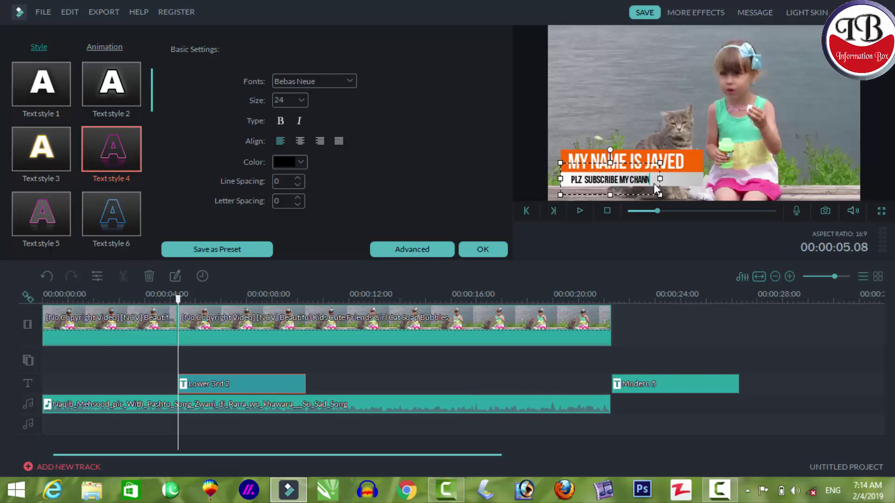
pyautogui.write('EL')
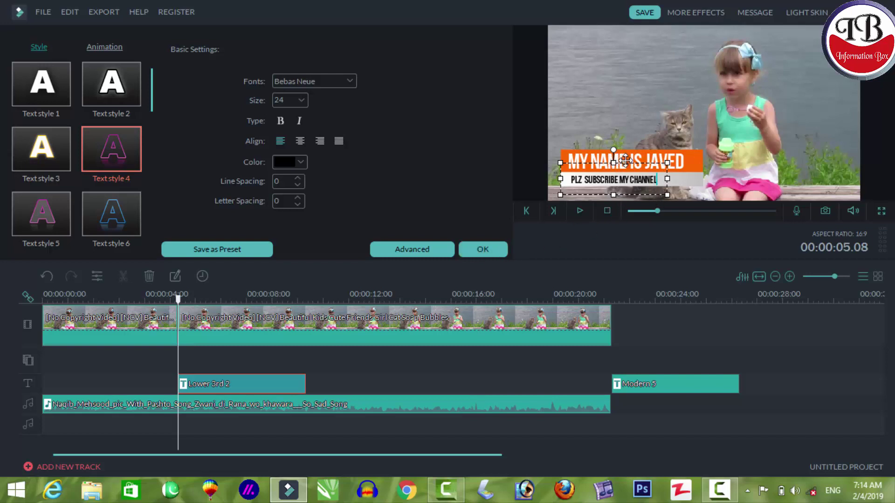
pyautogui.moveTo(624, 160); pyautogui.dragTo(637, 161)
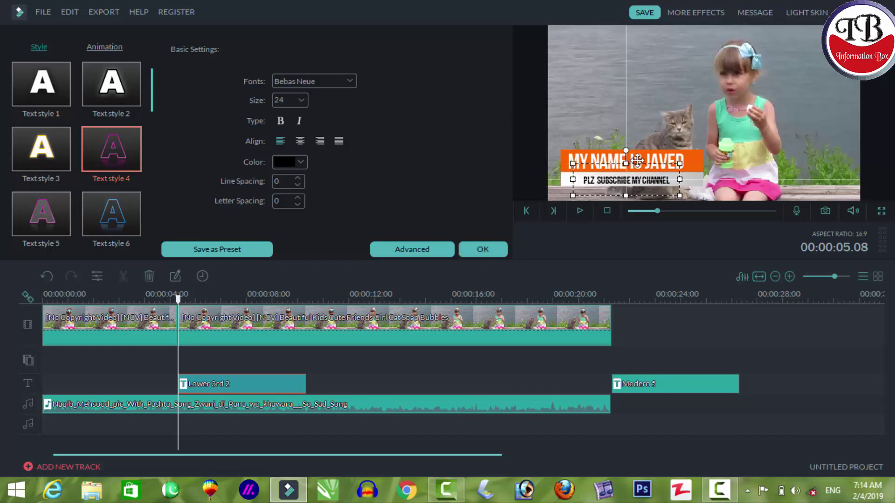
# - Try red as the lower third heading's text colour and set it back to white
pyautogui.click(591, 161)
pyautogui.moveTo(567, 161); pyautogui.dragTo(685, 163)
pyautogui.click(300, 163)
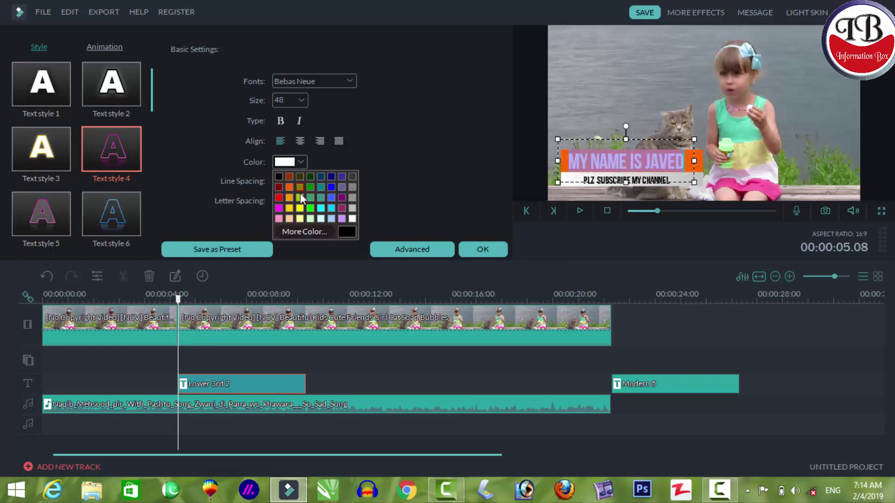
pyautogui.click(279, 198)
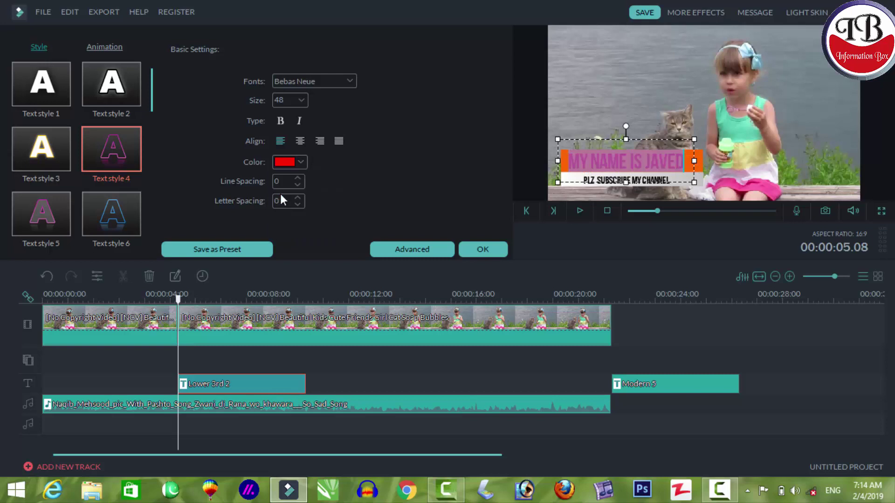
pyautogui.click(301, 163)
pyautogui.click(352, 219)
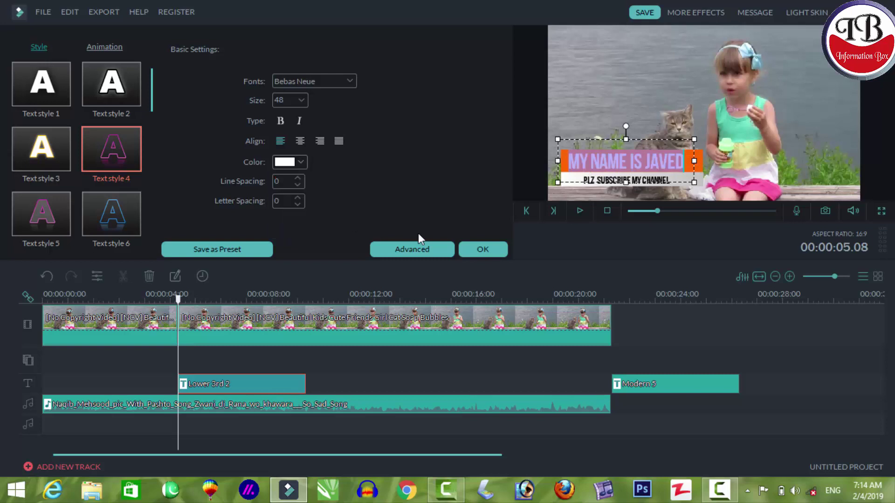
# - Apply the title edits and play back the lower third from just before it starts
pyautogui.click(480, 249)
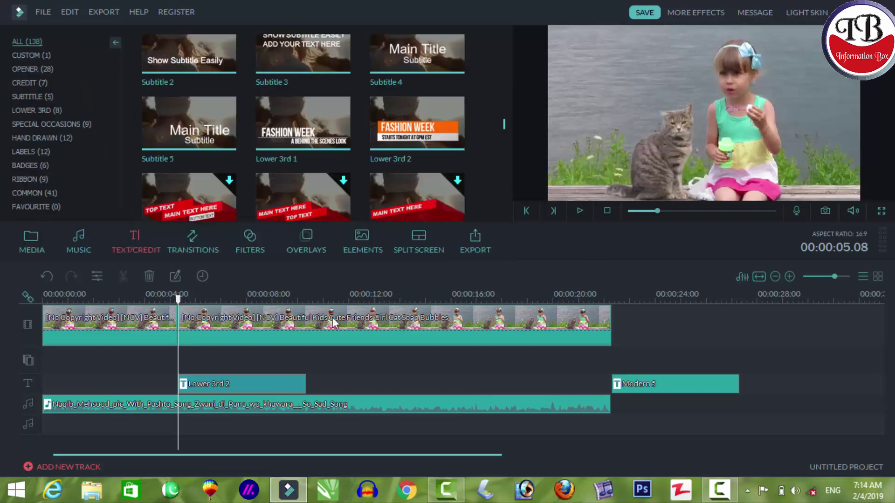
pyautogui.click(165, 298)
pyautogui.click(579, 211)
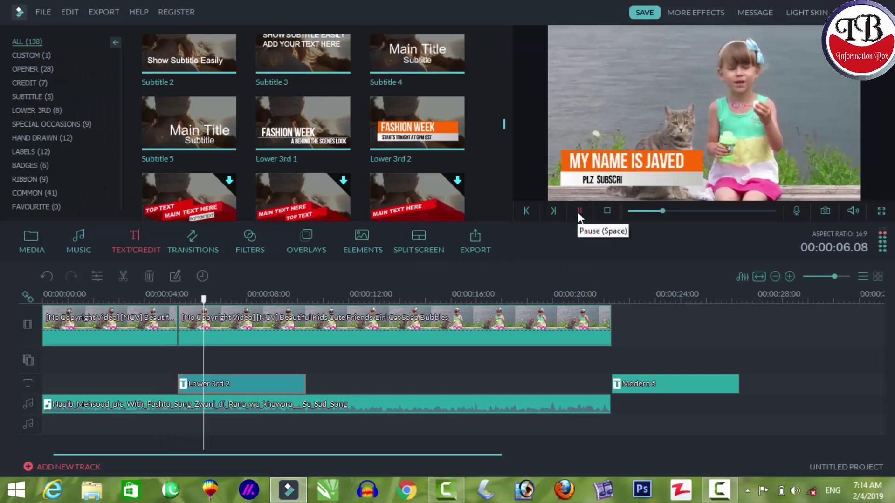
pyautogui.click(579, 211)
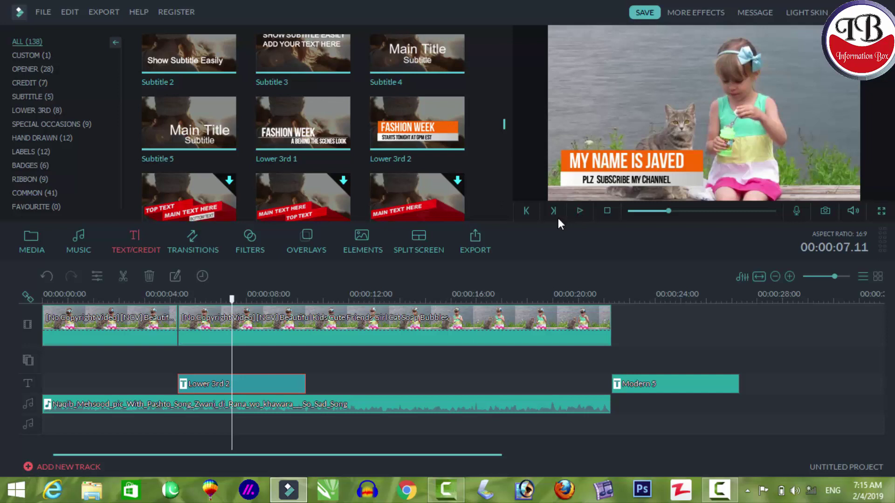
# - Add the Title template from the credit category to the text track directly after the Modern 5 closing title
pyautogui.click(20, 56)
pyautogui.click(24, 67)
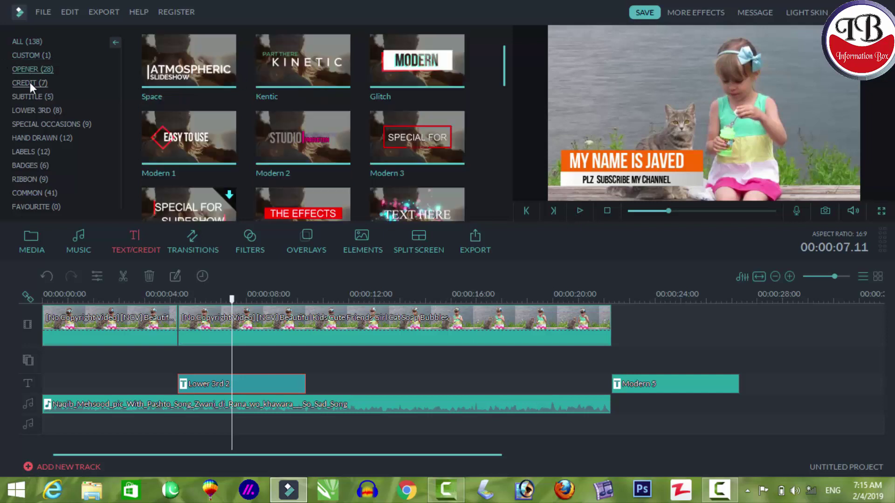
pyautogui.click(29, 84)
pyautogui.click(32, 95)
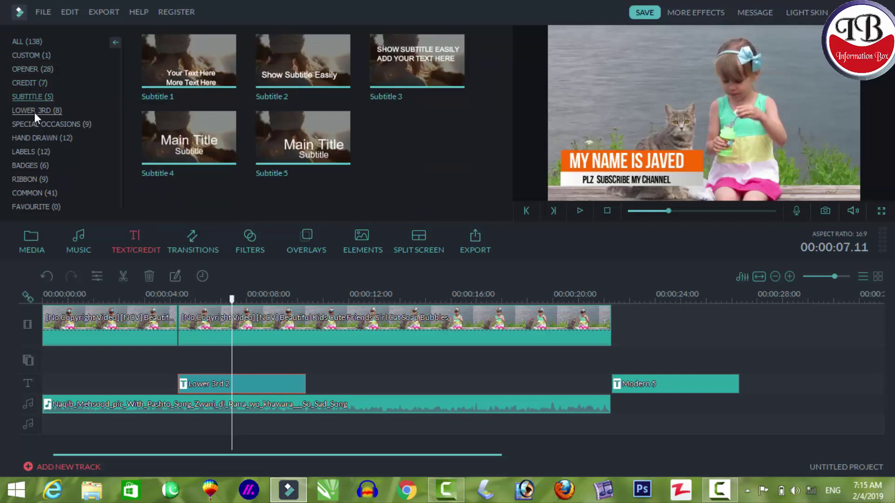
pyautogui.click(30, 82)
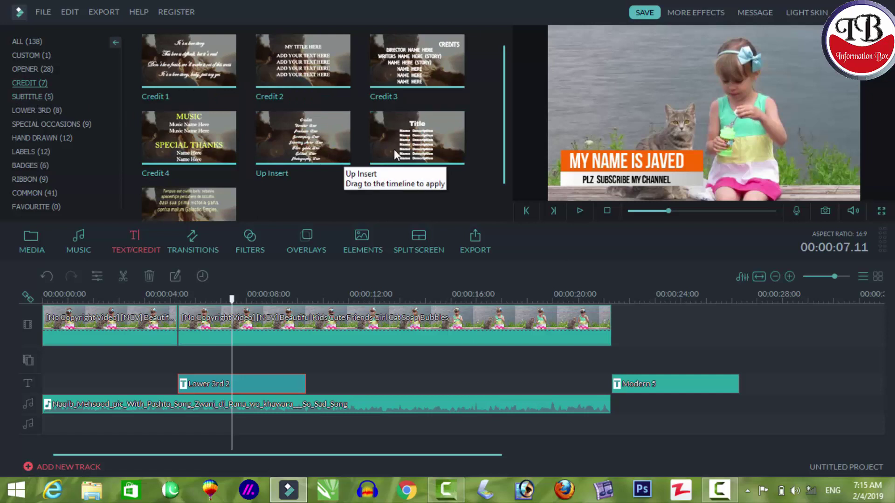
pyautogui.moveTo(390, 135); pyautogui.dragTo(742, 364)
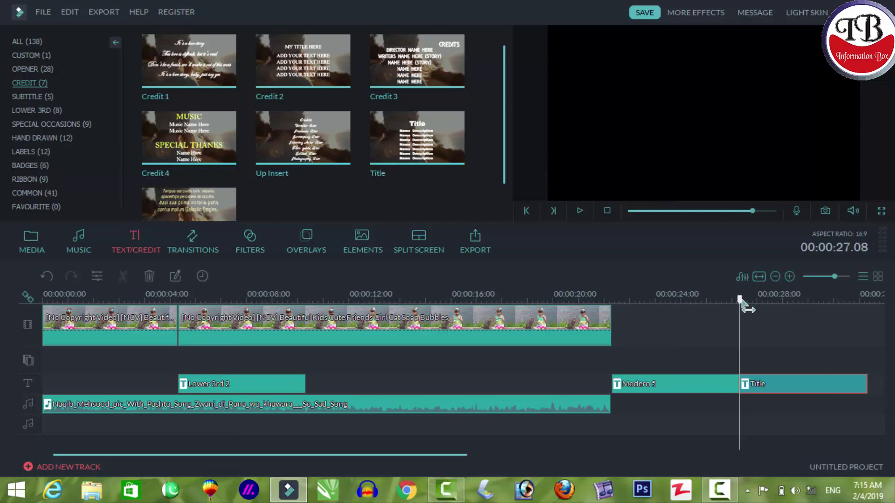
# - Play back the Title credit from just before it starts
pyautogui.moveTo(739, 300); pyautogui.dragTo(690, 300)
pyautogui.click(578, 211)
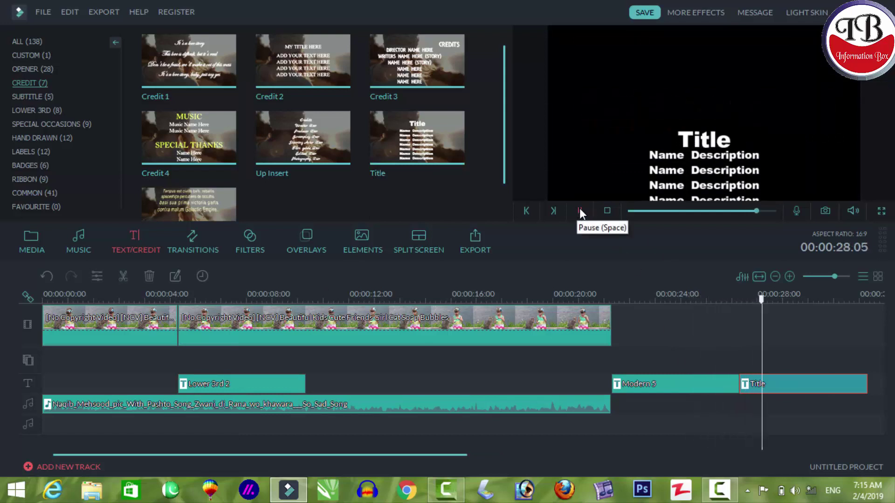
pyautogui.click(580, 208)
pyautogui.click(580, 208)
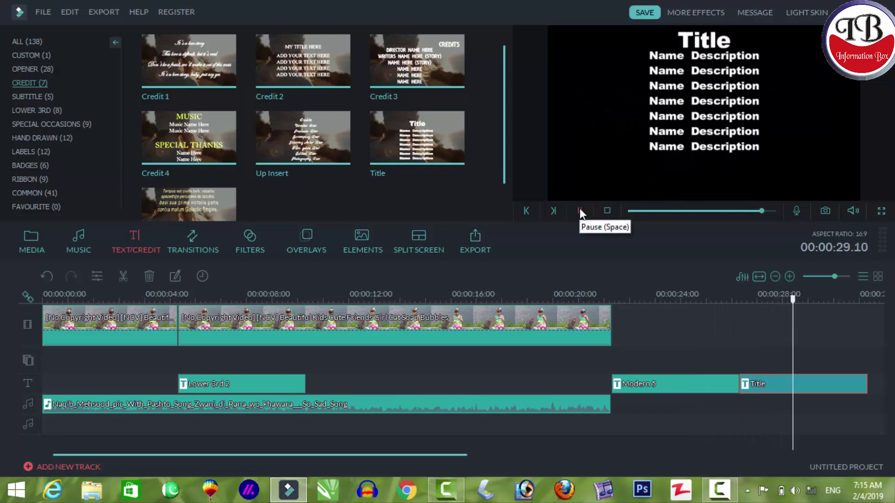
pyautogui.click(580, 208)
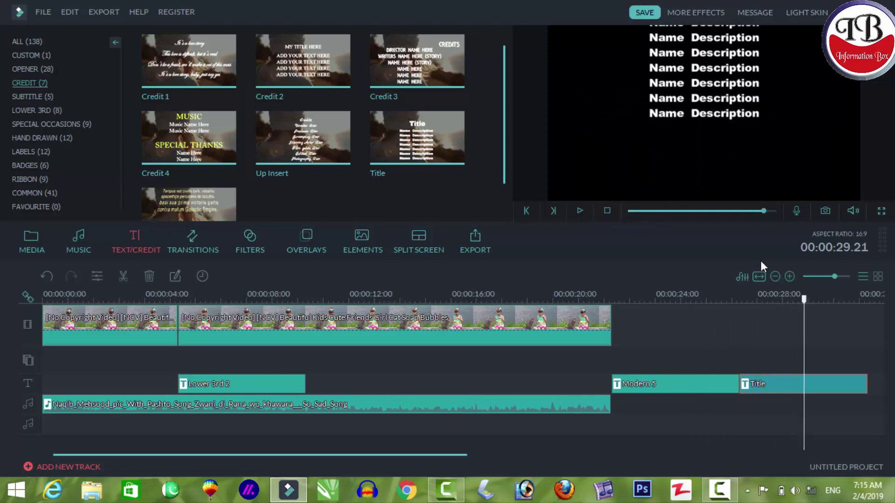
# - Delete the Title credit and the Modern 5 closing title from the end of the text track
pyautogui.moveTo(802, 296); pyautogui.dragTo(182, 299)
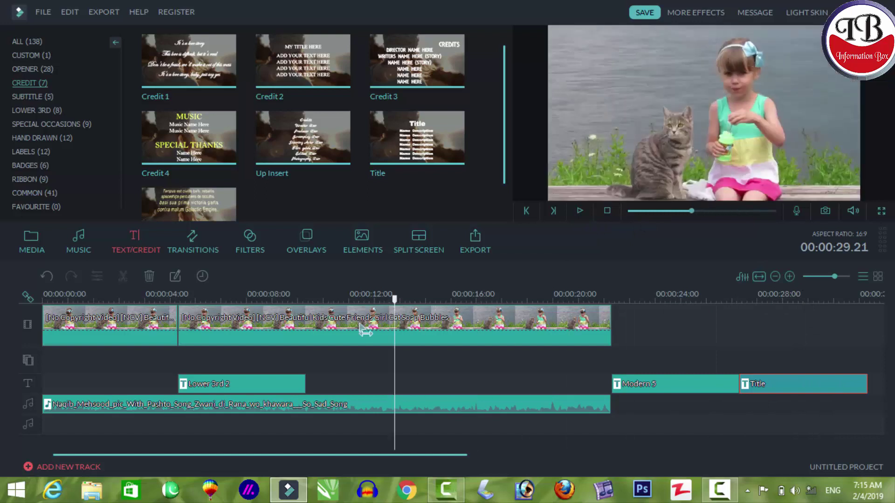
pyautogui.click(234, 387)
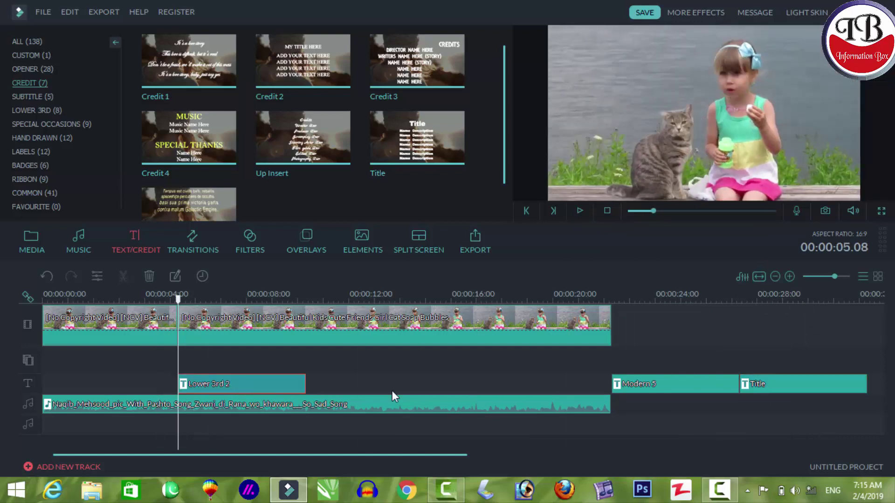
pyautogui.click(782, 392)
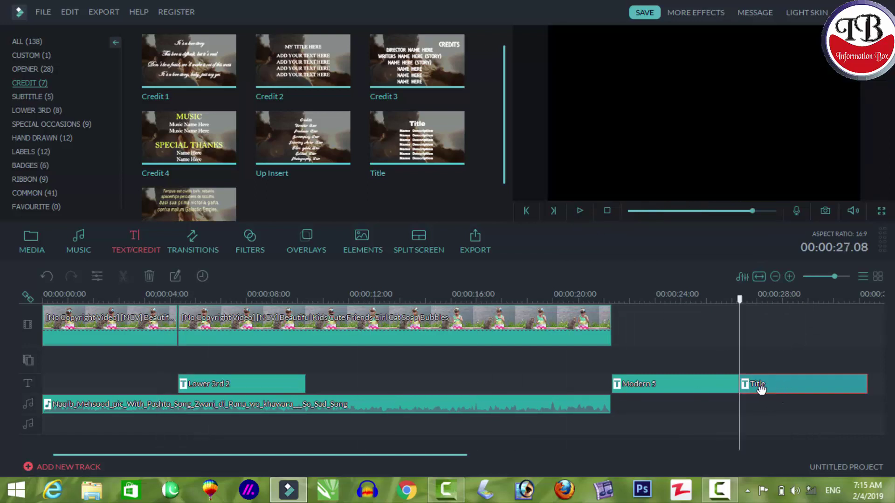
pyautogui.press('Delete')
pyautogui.click(712, 393)
pyautogui.press('Delete')
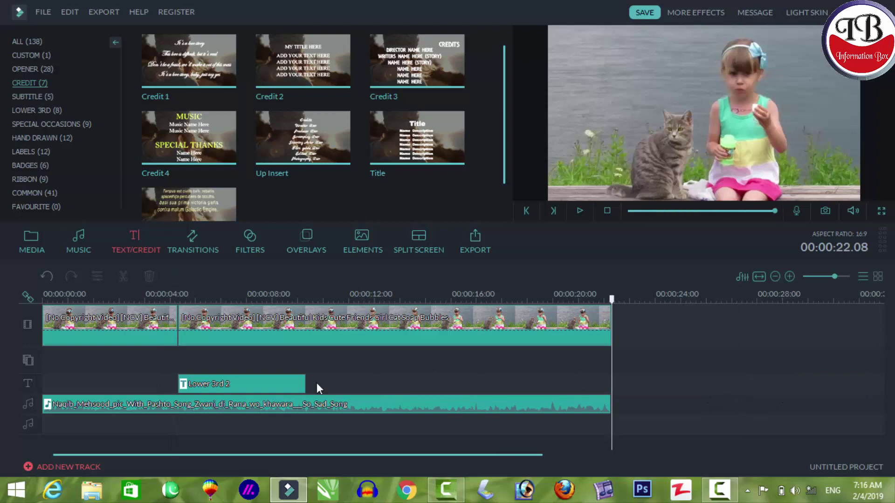
# - Move the lower third away from the cut between the video clips so it starts at about 9.7 seconds
pyautogui.click(212, 391)
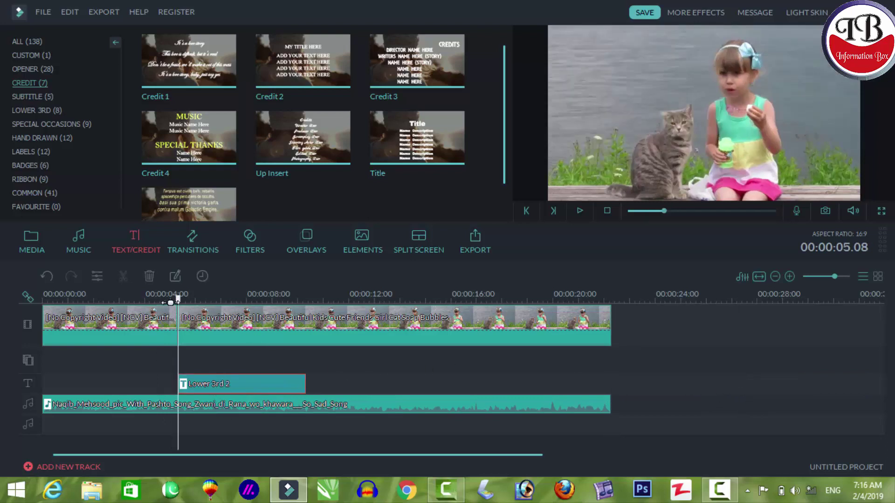
pyautogui.moveTo(178, 300); pyautogui.dragTo(319, 349)
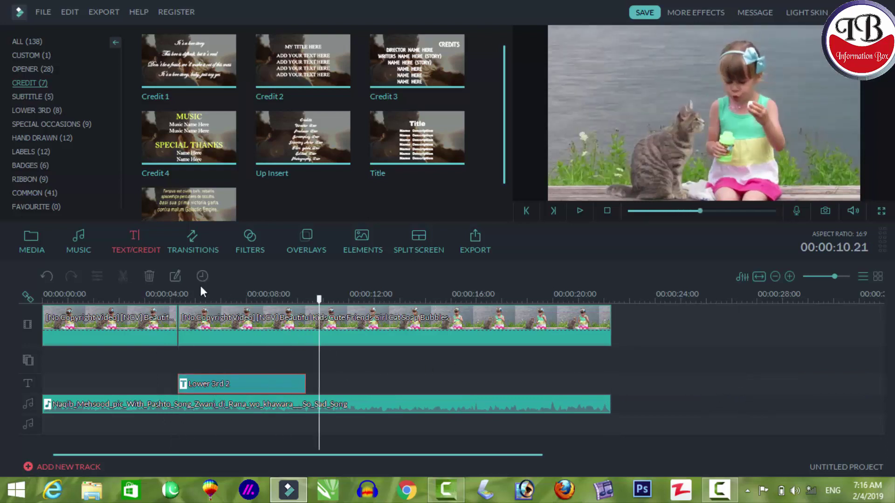
pyautogui.click(189, 245)
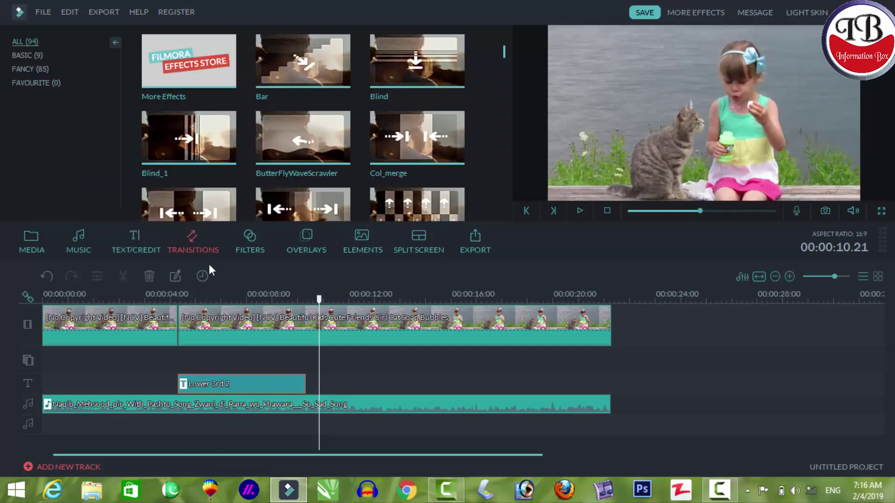
pyautogui.moveTo(241, 385); pyautogui.dragTo(353, 385)
# - Play back the cut between the two video clips to check how they join without a transition
pyautogui.moveTo(289, 300); pyautogui.dragTo(136, 298)
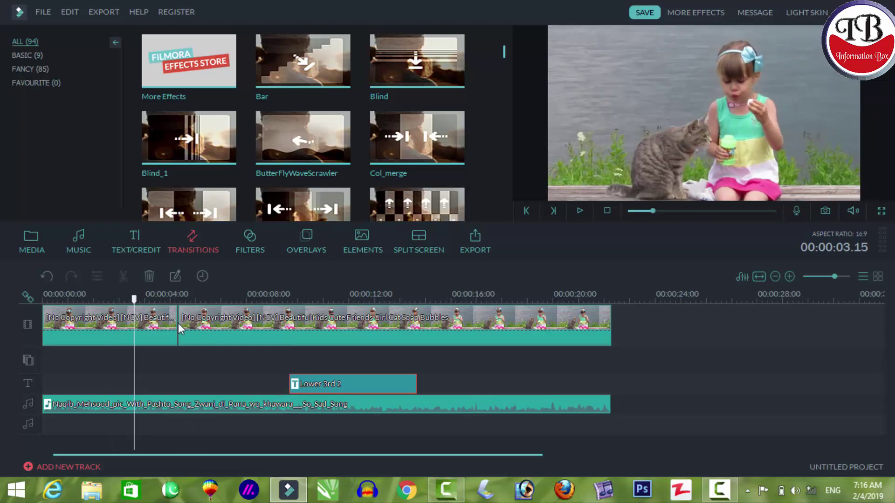
pyautogui.moveTo(134, 298); pyautogui.dragTo(153, 300)
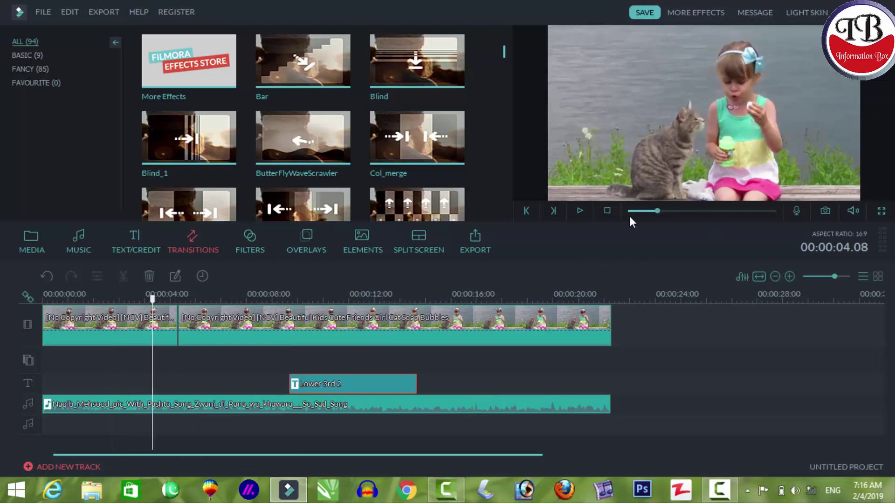
pyautogui.click(582, 210)
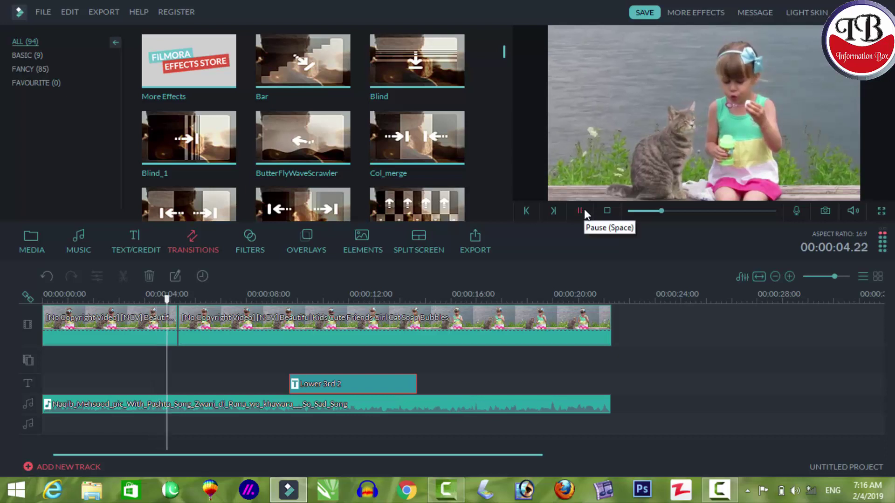
pyautogui.click(583, 210)
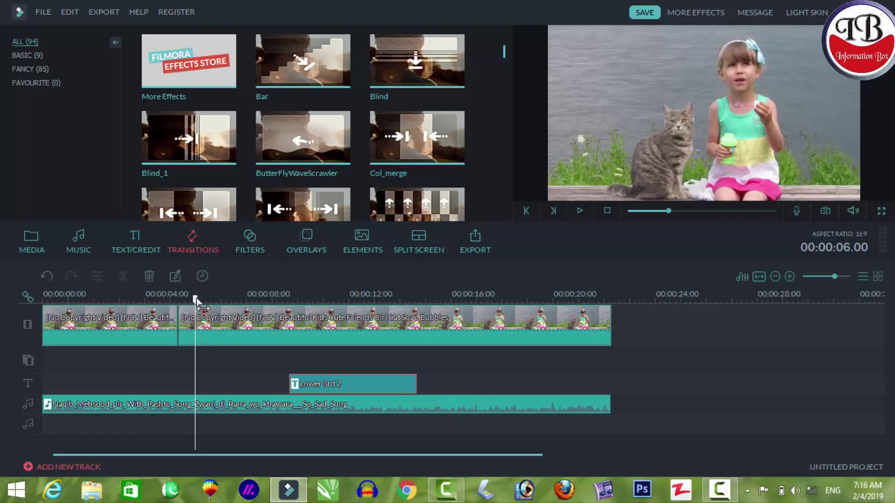
pyautogui.scroll(3, 449, 291)
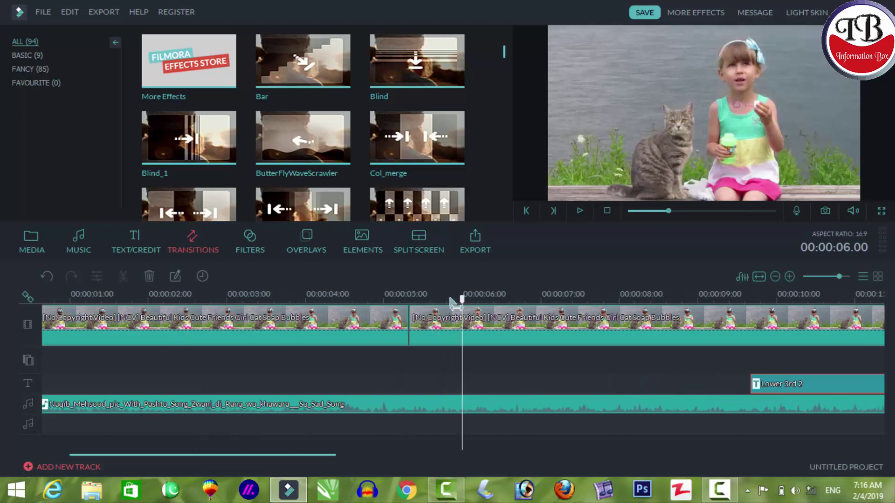
pyautogui.click(581, 212)
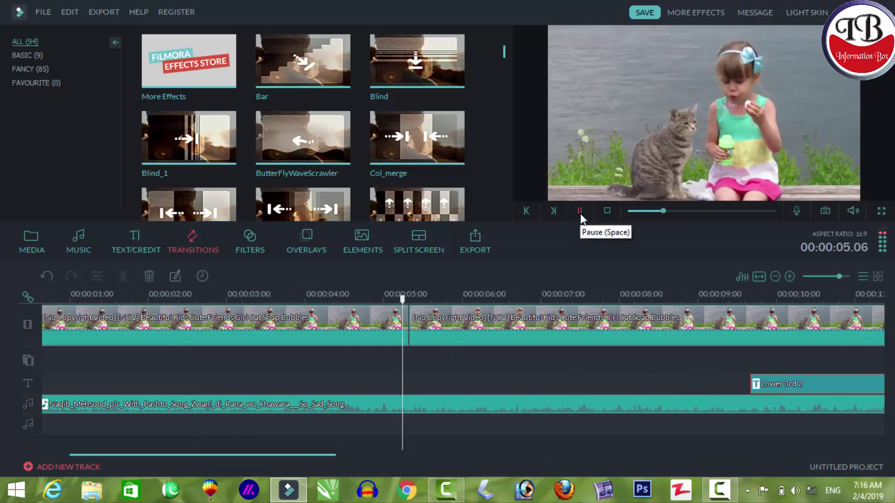
pyautogui.click(581, 213)
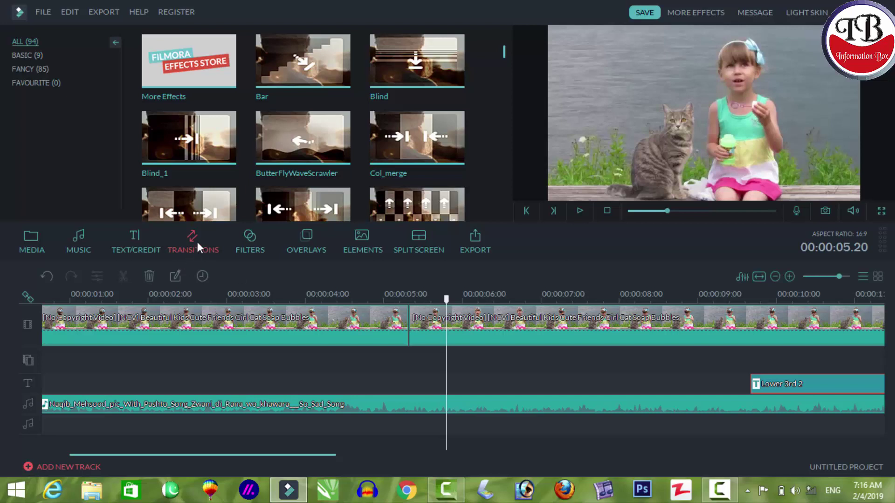
# - Preview the ColourDistance and Cross_shutter_2 transitions, and place the Cube transition on the cut between the two video clips
pyautogui.moveTo(503, 54); pyautogui.dragTo(503, 70)
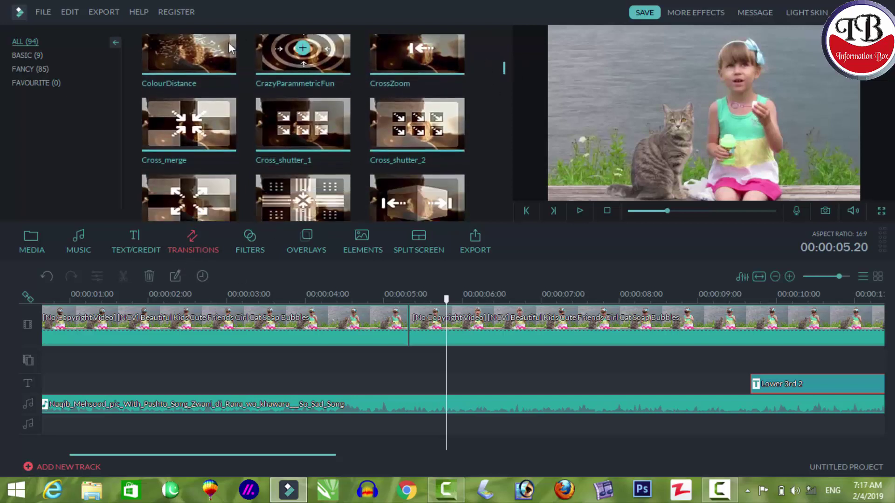
pyautogui.click(219, 63)
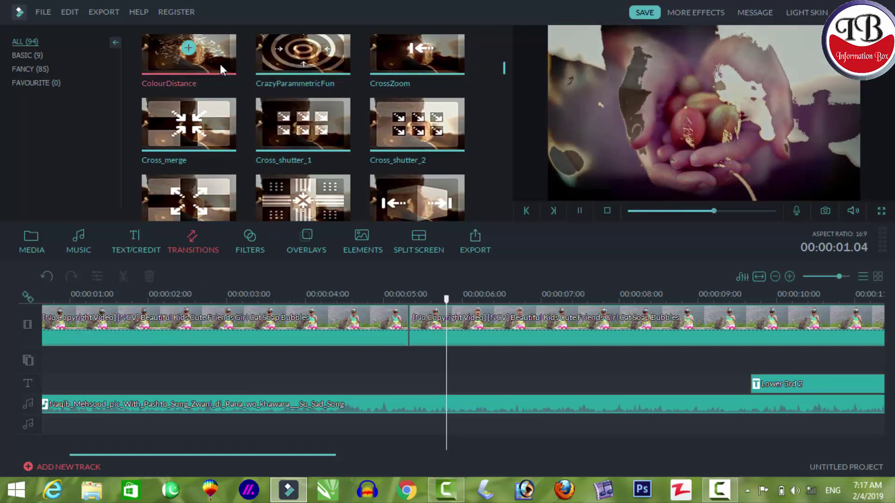
pyautogui.click(337, 59)
pyautogui.click(403, 122)
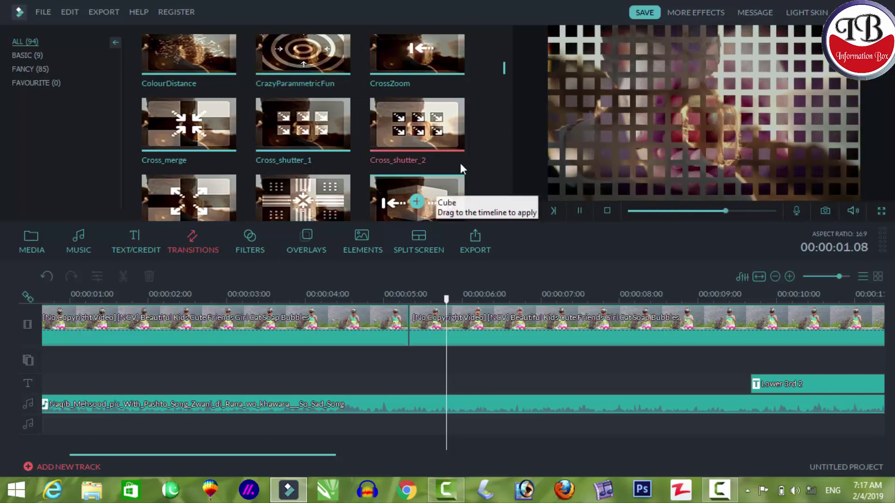
pyautogui.moveTo(394, 186); pyautogui.dragTo(415, 313)
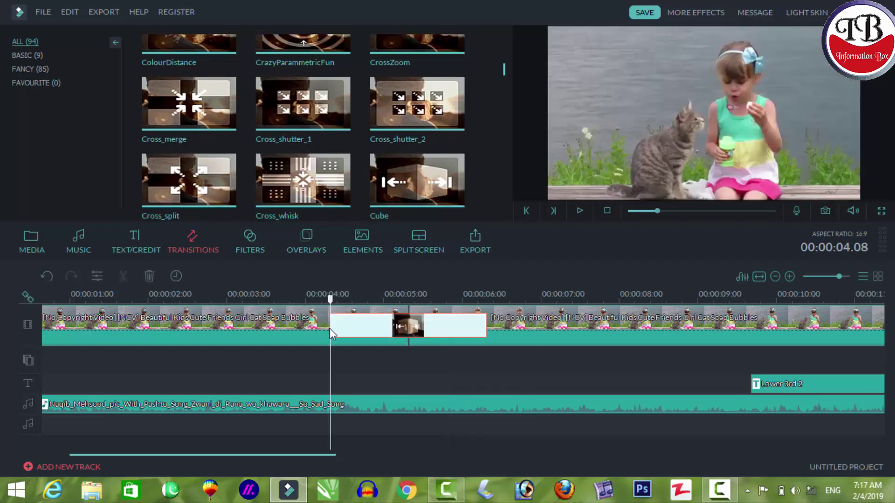
# - Shorten the Cube transition to about 0.7 seconds and play it back across the cut
pyautogui.moveTo(331, 333); pyautogui.dragTo(381, 331)
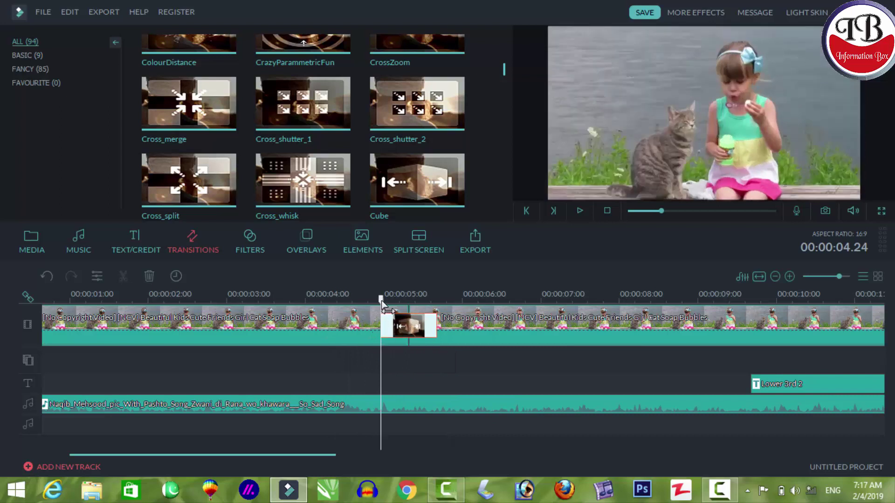
pyautogui.click(371, 309)
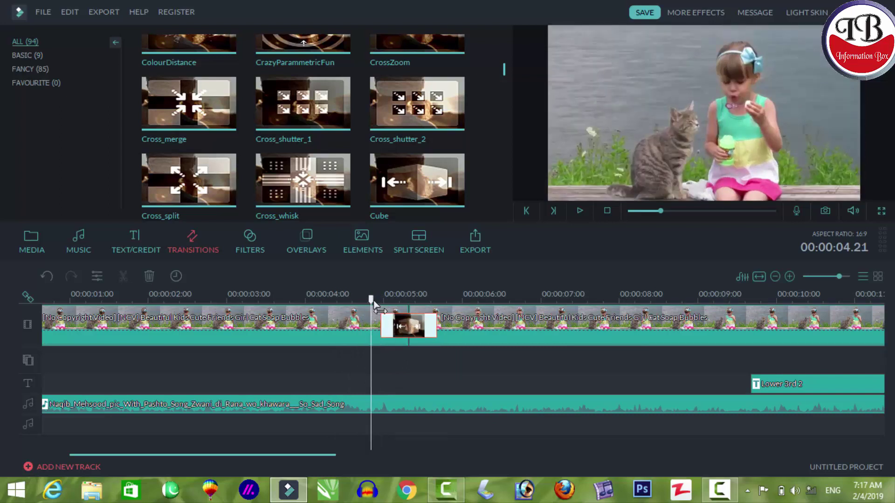
pyautogui.click(581, 211)
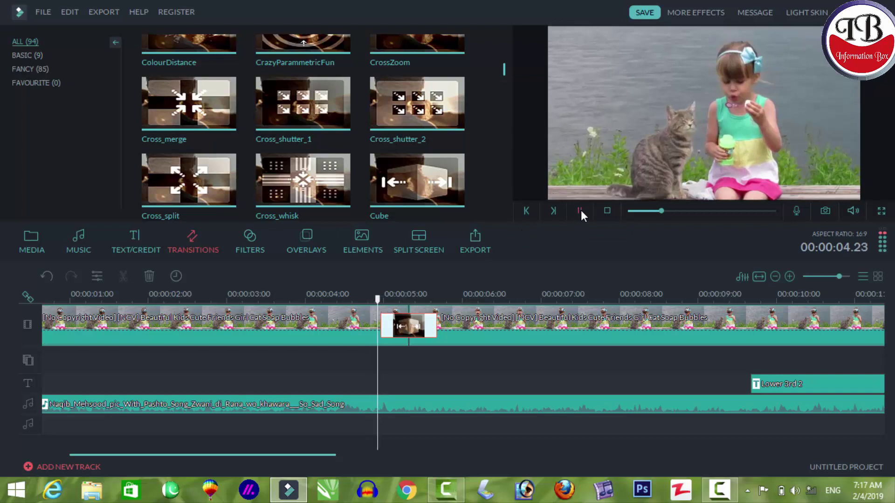
pyautogui.click(580, 211)
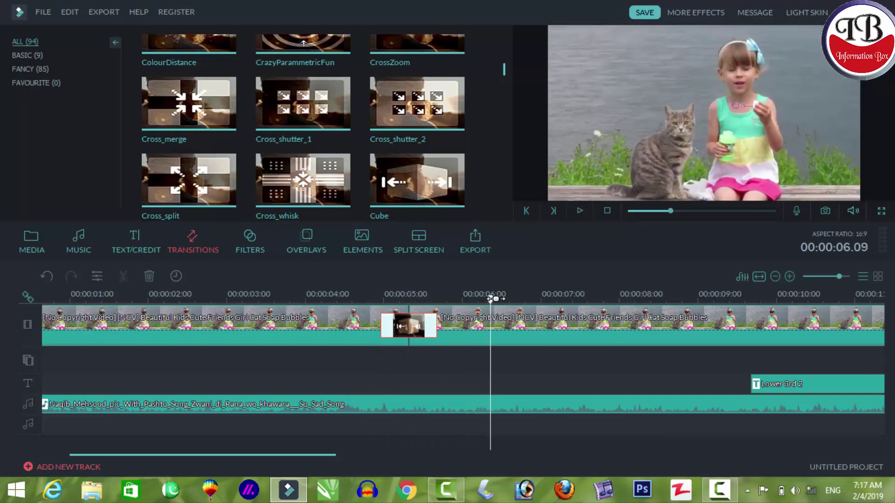
pyautogui.moveTo(493, 302); pyautogui.dragTo(310, 298)
pyautogui.click(578, 211)
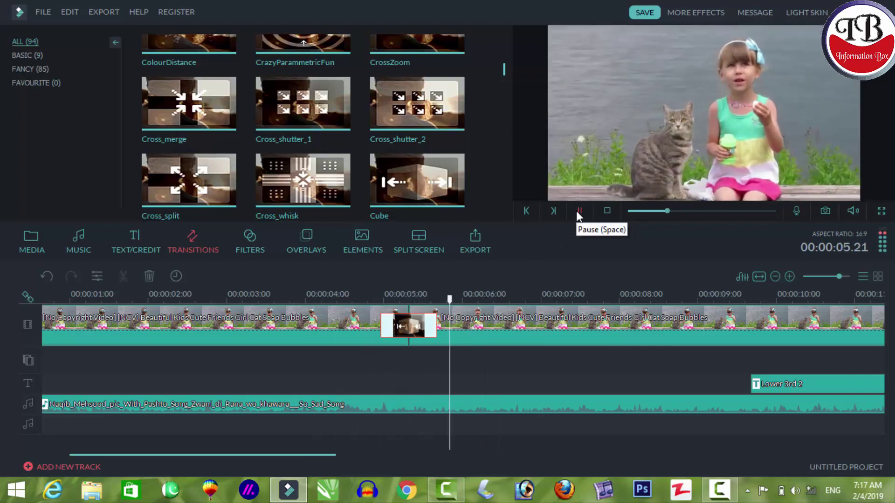
pyautogui.click(577, 211)
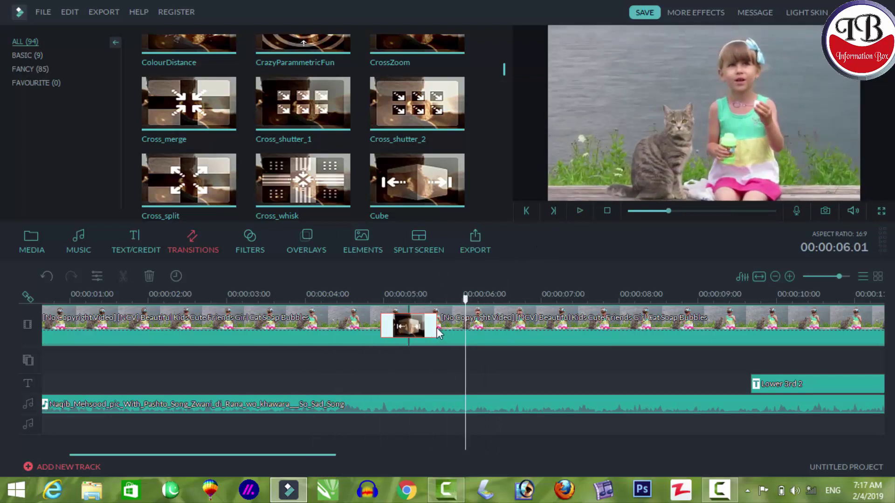
# - Lengthen the Cube transition to about 1.1 seconds and play it back across the cut
pyautogui.moveTo(437, 328); pyautogui.dragTo(346, 302)
pyautogui.click(579, 210)
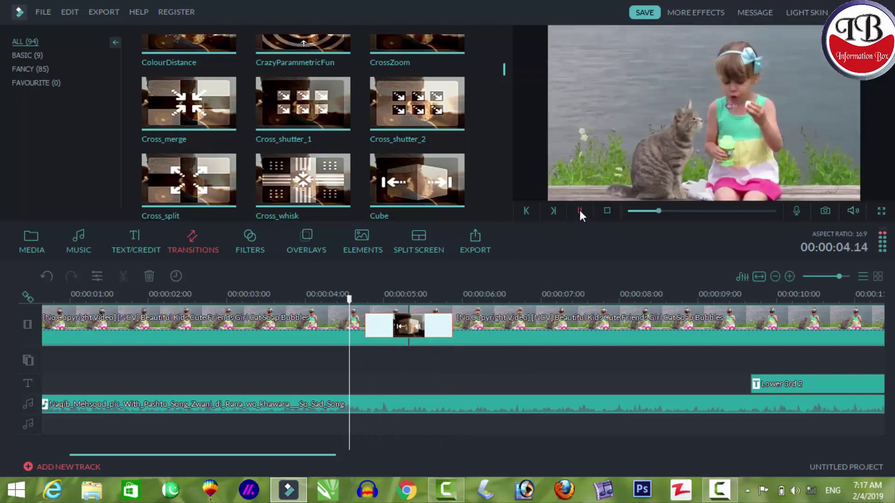
pyautogui.click(580, 210)
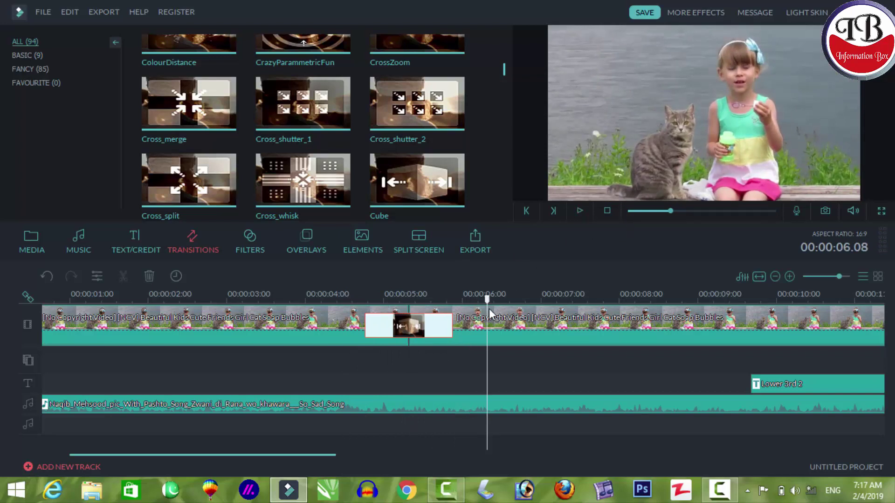
pyautogui.moveTo(484, 301); pyautogui.dragTo(386, 301)
pyautogui.click(579, 211)
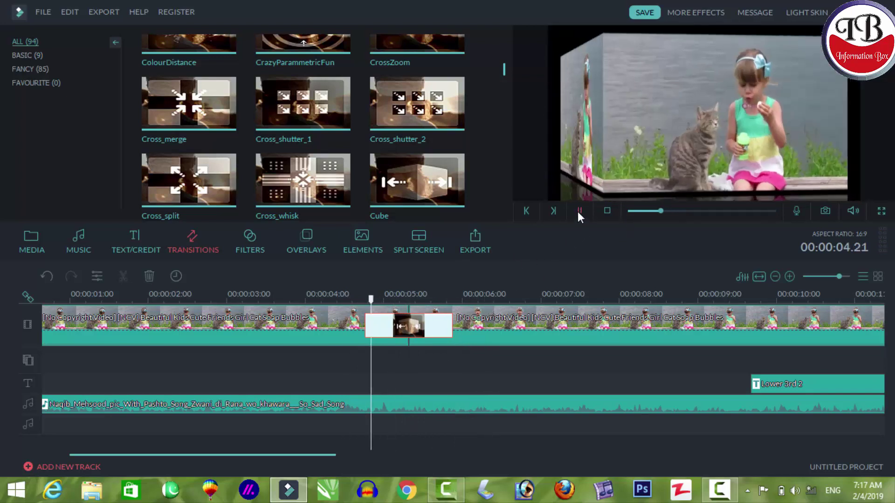
pyautogui.click(579, 211)
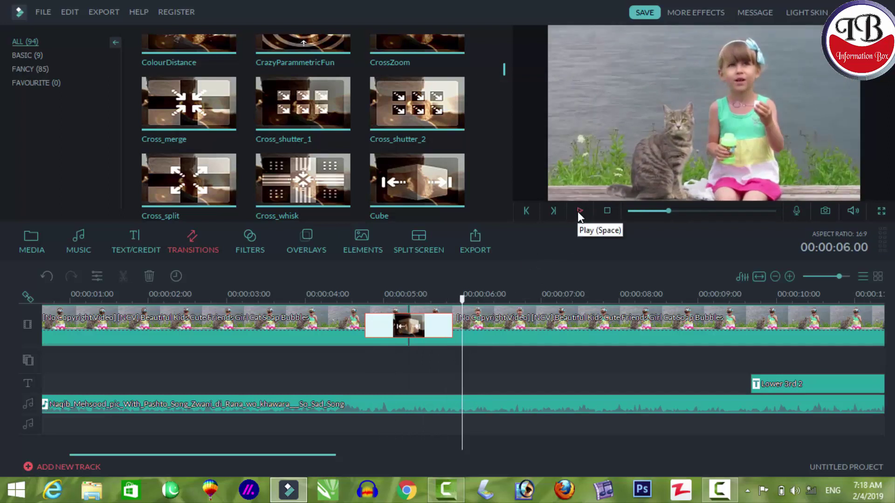
# - Browse the transitions library down to the downloadable effects such as Jellyfish, Mechanical Assembly and Paper Airplane
pyautogui.scroll(-1, 505, 79)
pyautogui.scroll(1, 506, 79)
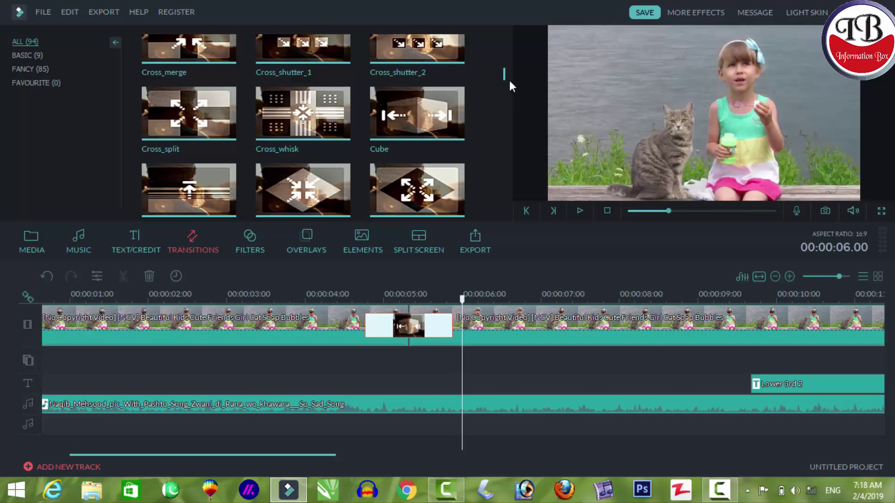
pyautogui.moveTo(506, 75); pyautogui.dragTo(500, 195)
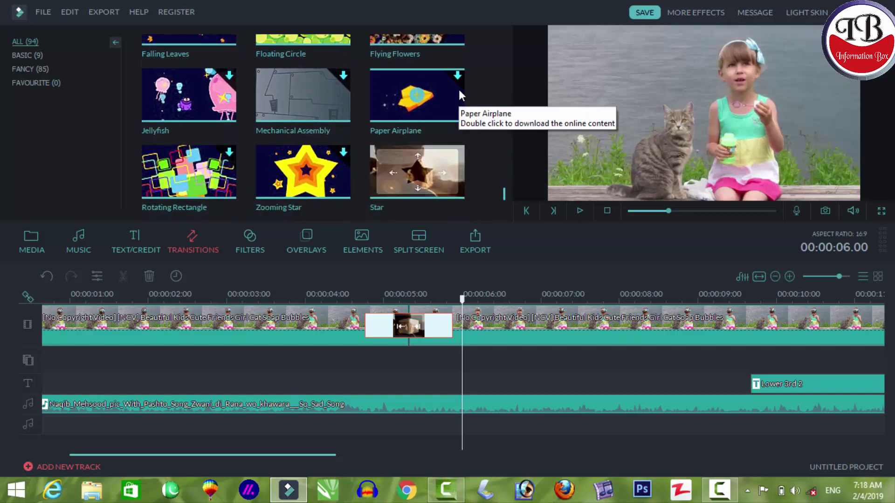
pyautogui.moveTo(339, 98)
pyautogui.moveTo(437, 94)
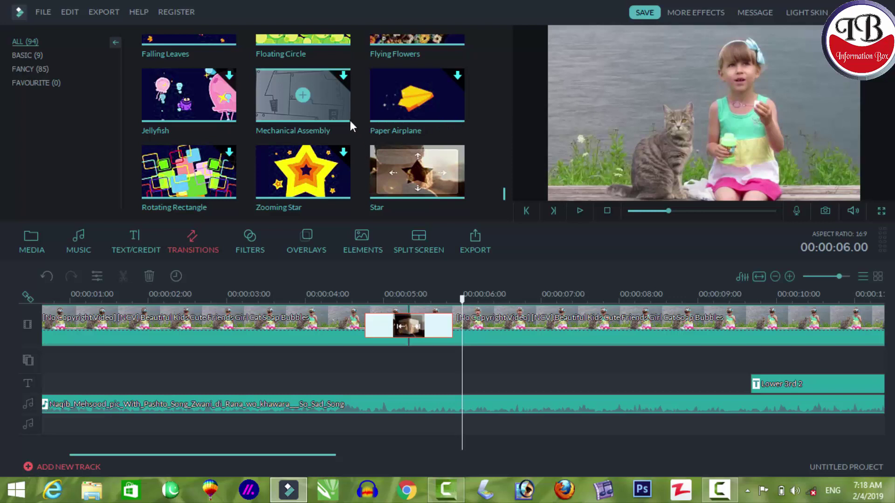
pyautogui.moveTo(501, 193); pyautogui.dragTo(508, 216)
pyautogui.scroll(3, 320, 133)
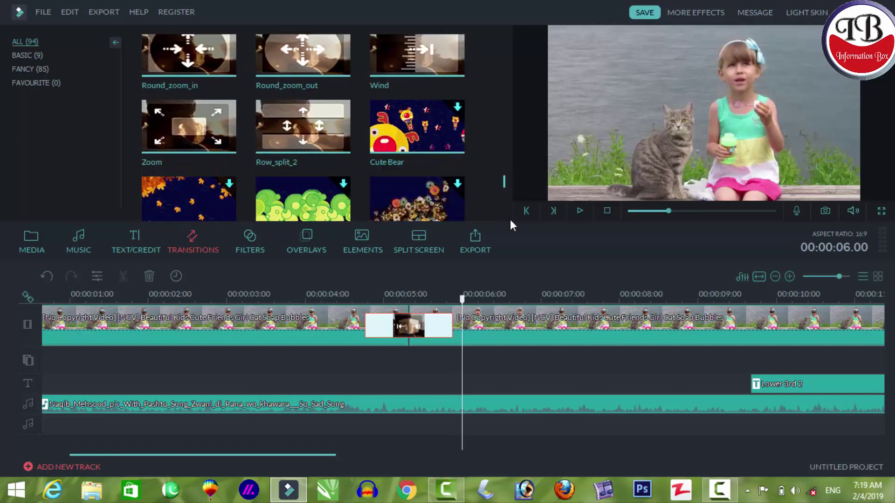
# - Preview the Colorful Light Leaks 2 and Colorful Light Leaks 3 filters from the filter library
pyautogui.click(249, 246)
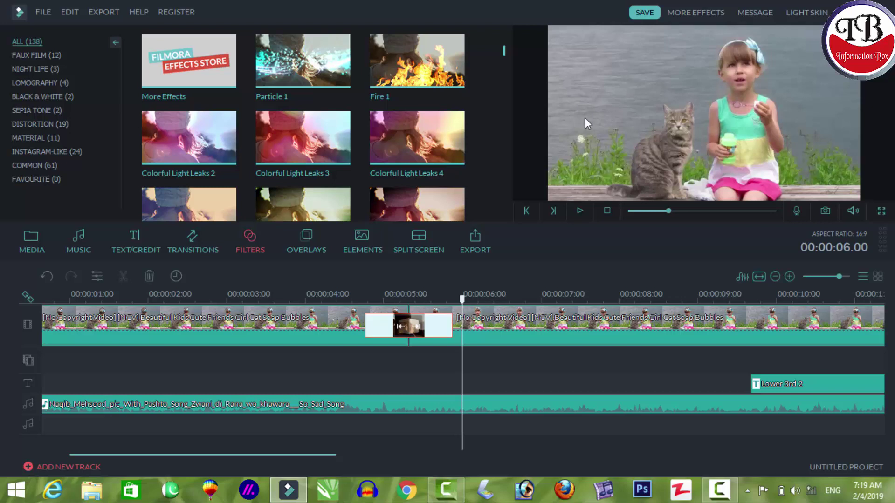
pyautogui.click(219, 138)
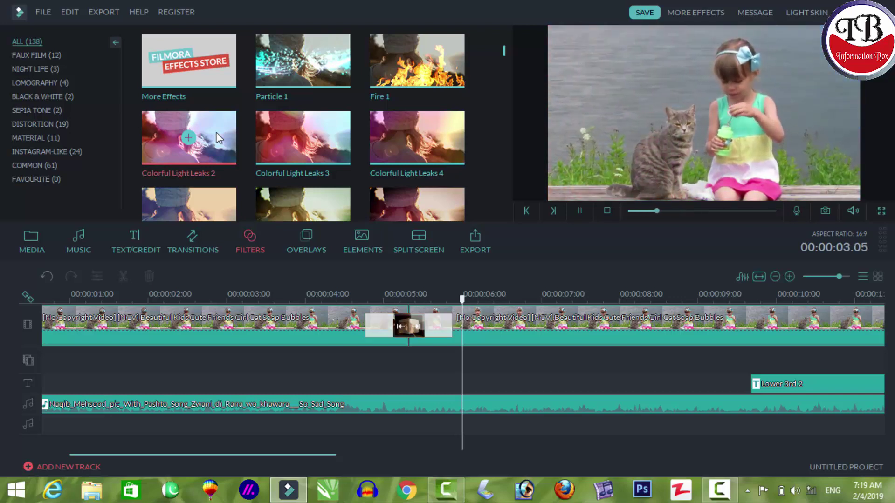
pyautogui.click(281, 147)
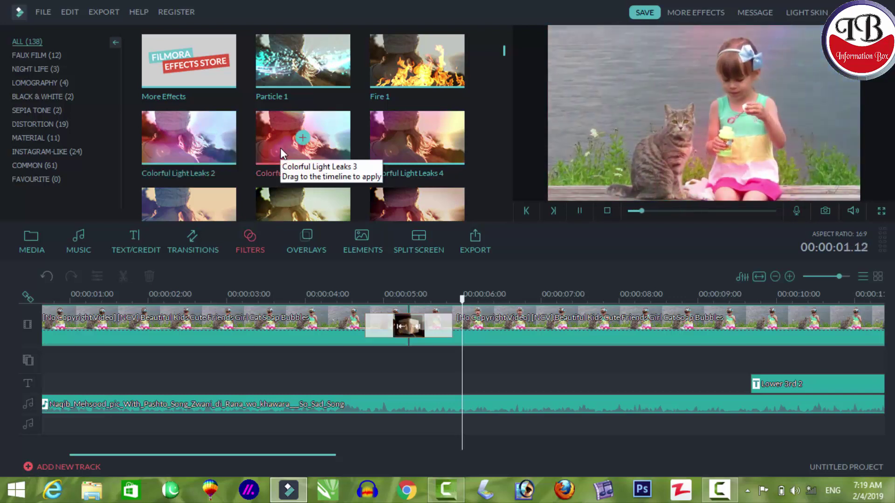
# - Try the Colorful Light Leaks 4 filter at the 6-second playhead position and remove it from the timeline
pyautogui.click(422, 144)
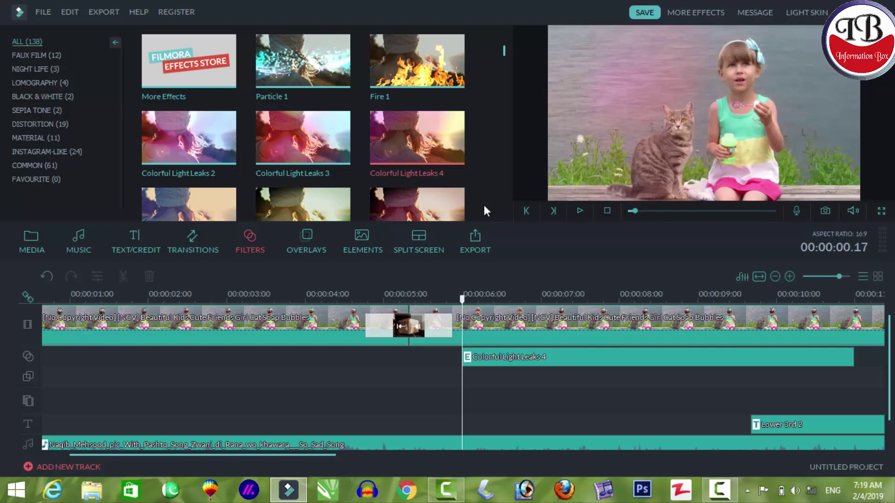
pyautogui.click(494, 346)
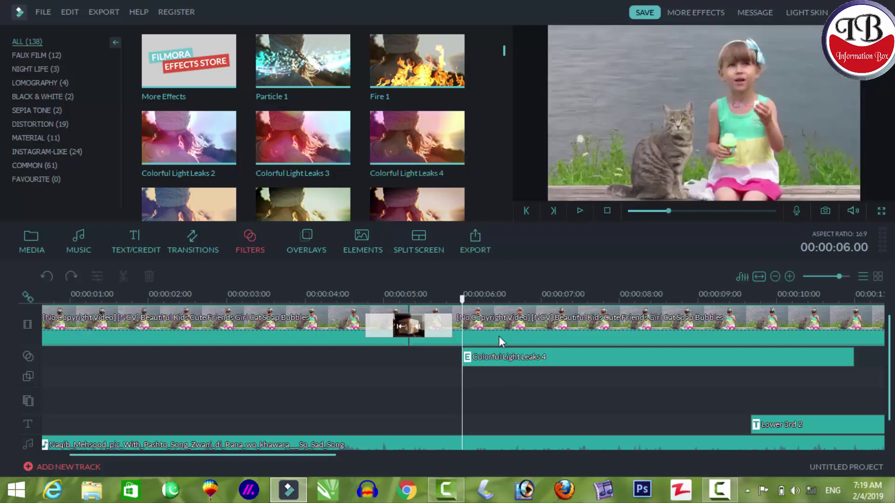
pyautogui.click(519, 356)
pyautogui.press('Delete')
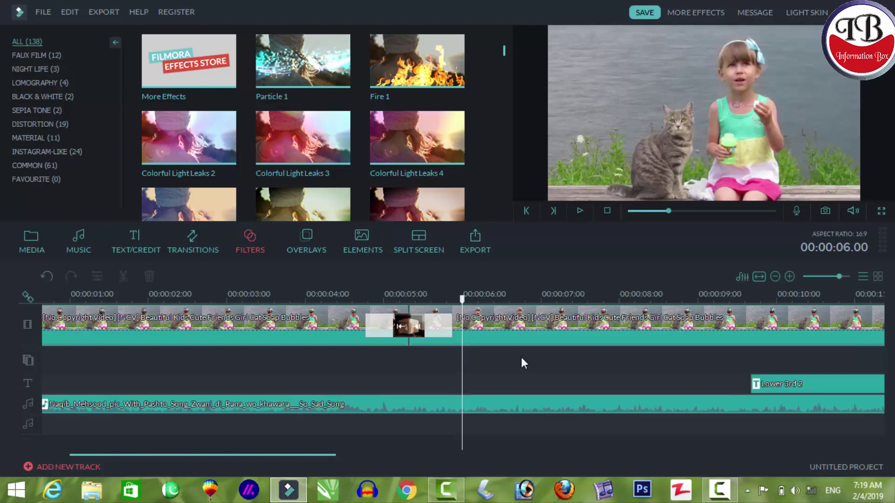
# - Preview the Colorful Light Leaks 4 filter and place it on the filter track at the very start of the timeline
pyautogui.click(451, 136)
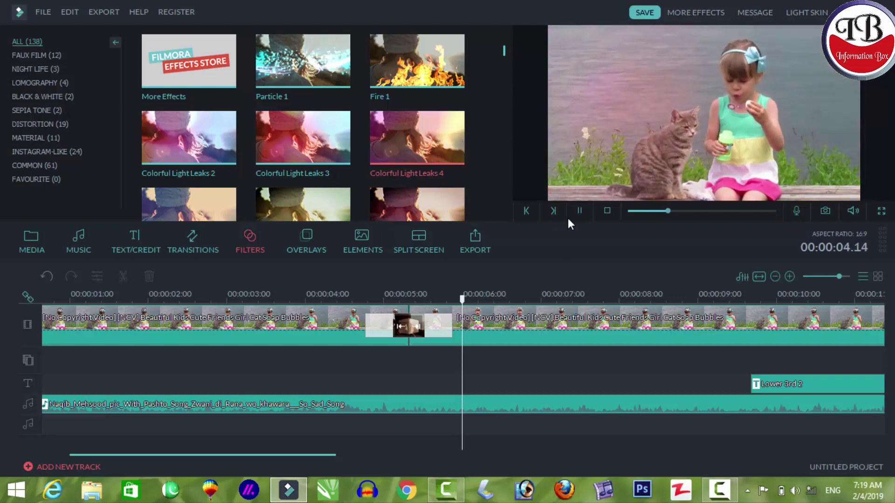
pyautogui.click(581, 209)
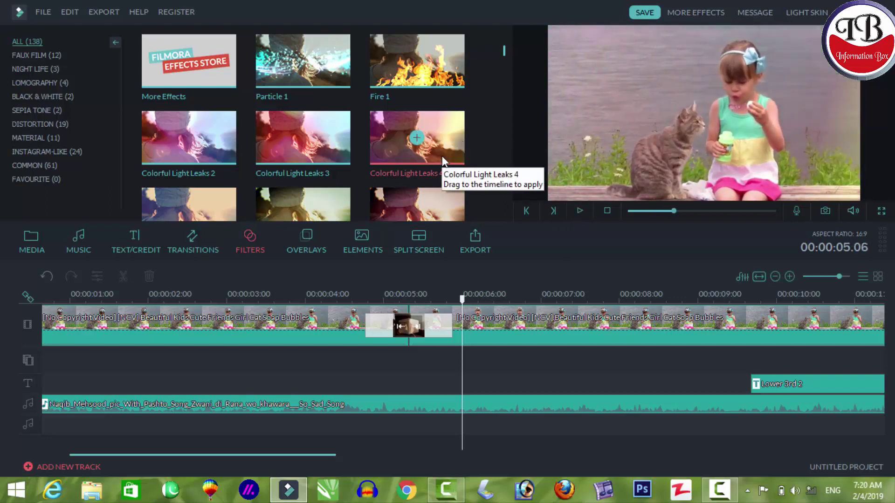
pyautogui.moveTo(439, 144); pyautogui.dragTo(50, 340)
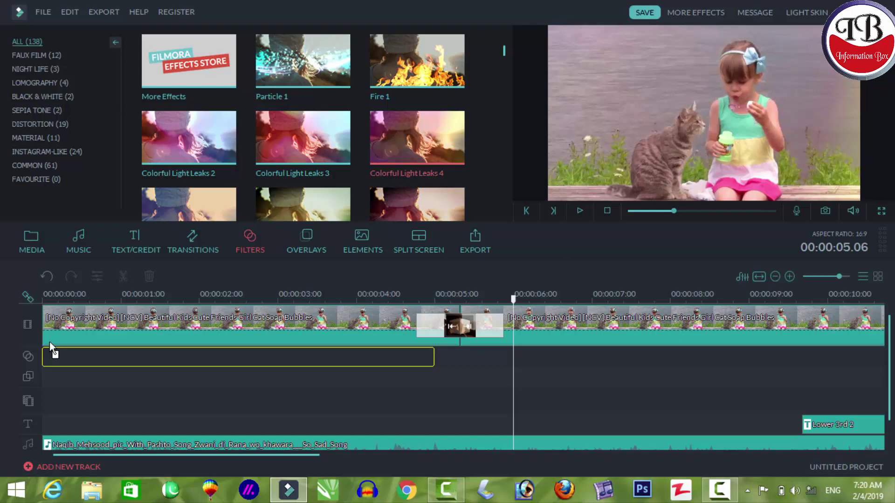
pyautogui.moveTo(49, 342); pyautogui.dragTo(50, 341)
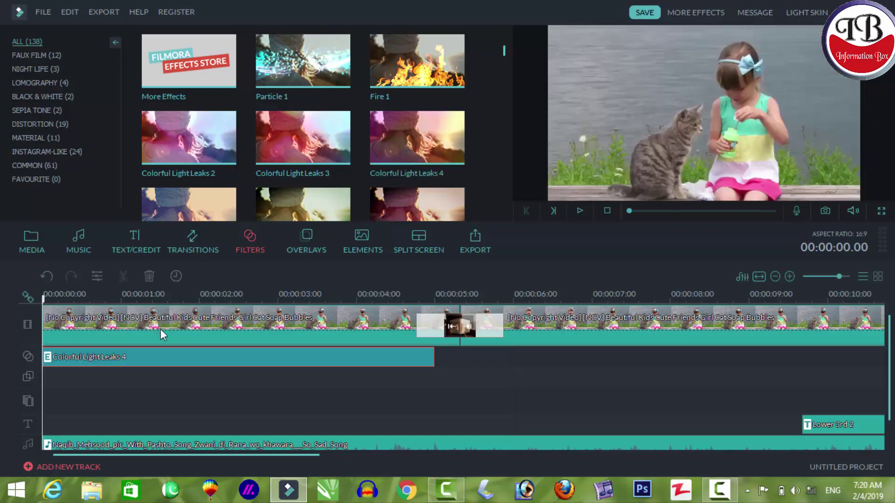
# - Play back the start of the video with the light leaks filter and return the playhead to about 2 seconds
pyautogui.click(578, 211)
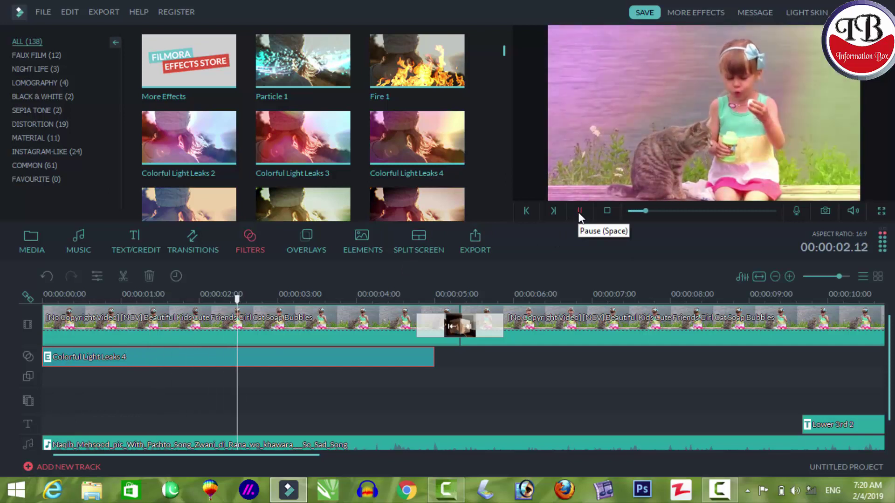
pyautogui.click(579, 212)
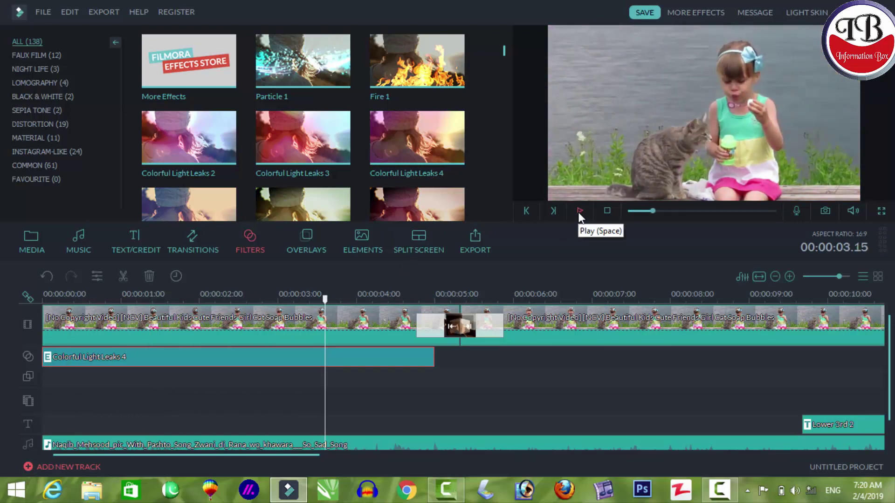
pyautogui.click(233, 295)
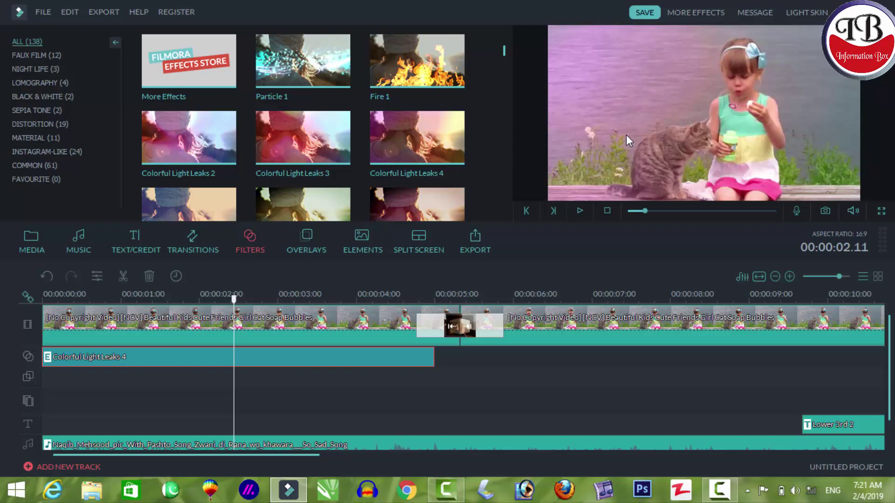
# - Lower the Colorful Light Leaks 4 filter's Alpha to 17 and play back the filtered section
pyautogui.doubleClick(382, 354)
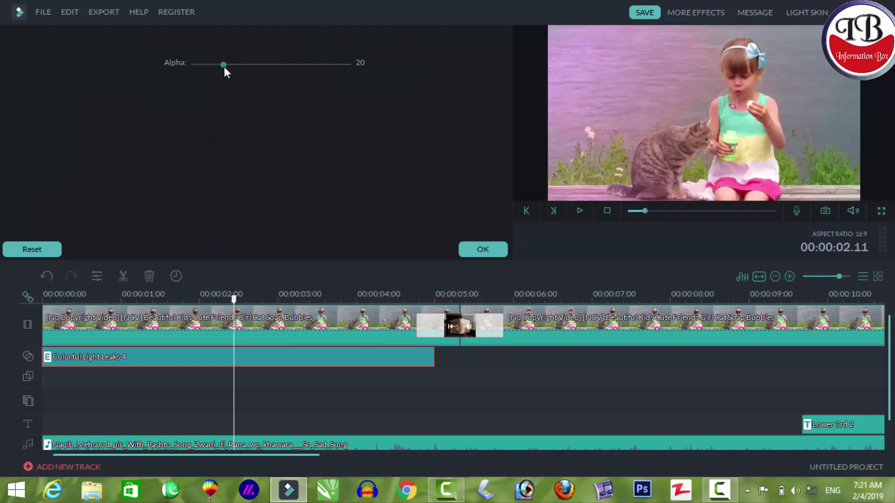
pyautogui.moveTo(225, 64); pyautogui.dragTo(202, 80)
pyautogui.click(583, 209)
pyautogui.click(582, 209)
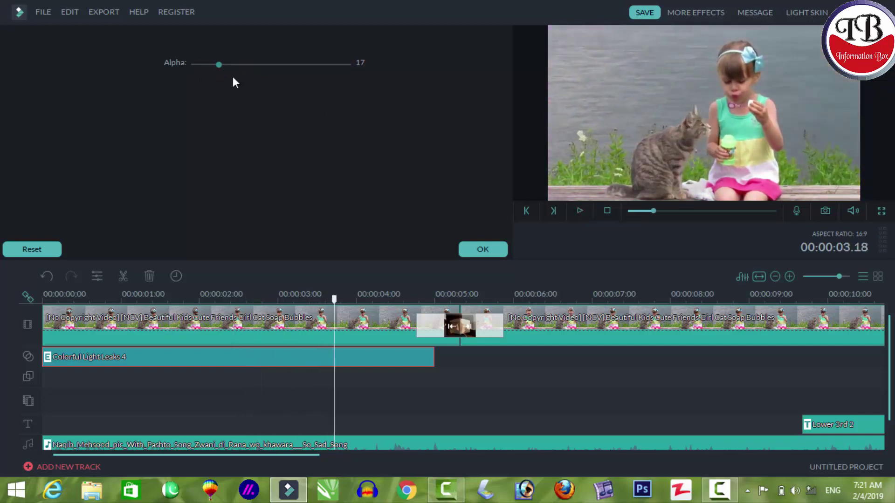
# - Raise the Colorful Light Leaks 4 filter's Alpha to 100 and play it back from an earlier point
pyautogui.moveTo(219, 64); pyautogui.dragTo(351, 66)
pyautogui.press('Left')
pyautogui.press('Left')
pyautogui.press('Left')
pyautogui.press('Left')
pyautogui.press('Left')
pyautogui.press('Left')
pyautogui.press('Left')
pyautogui.press('Left')
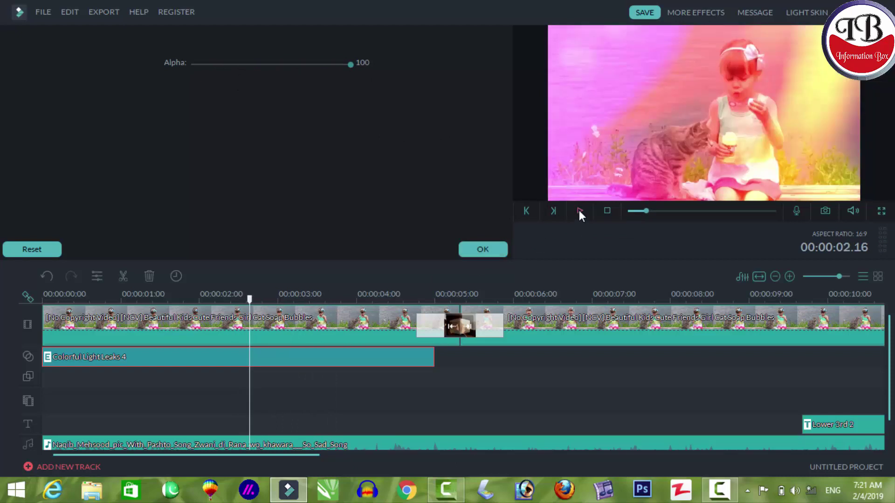
pyautogui.click(578, 211)
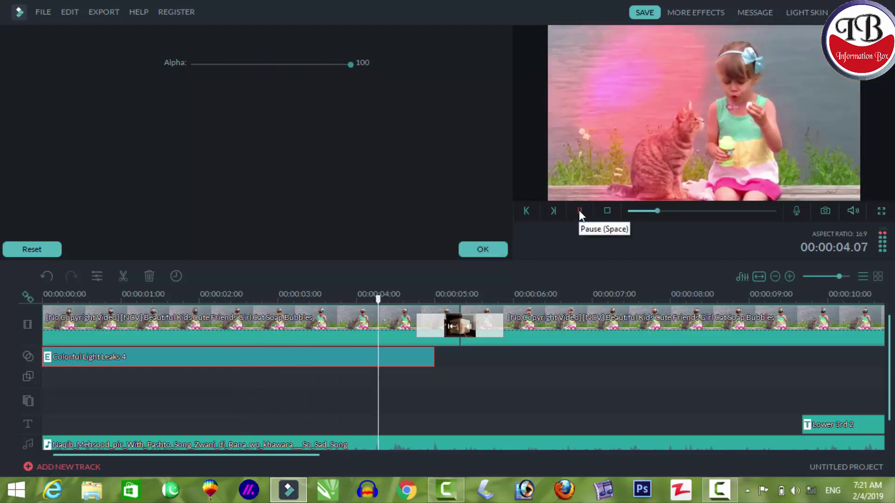
pyautogui.click(579, 211)
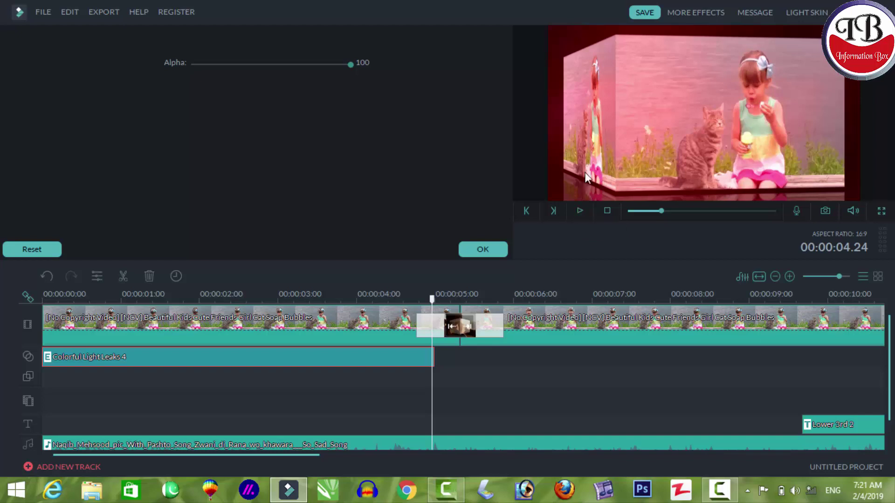
# - Reset the Colorful Light Leaks 4 filter's Alpha to its default of 25 and accept the settings
pyautogui.click(43, 253)
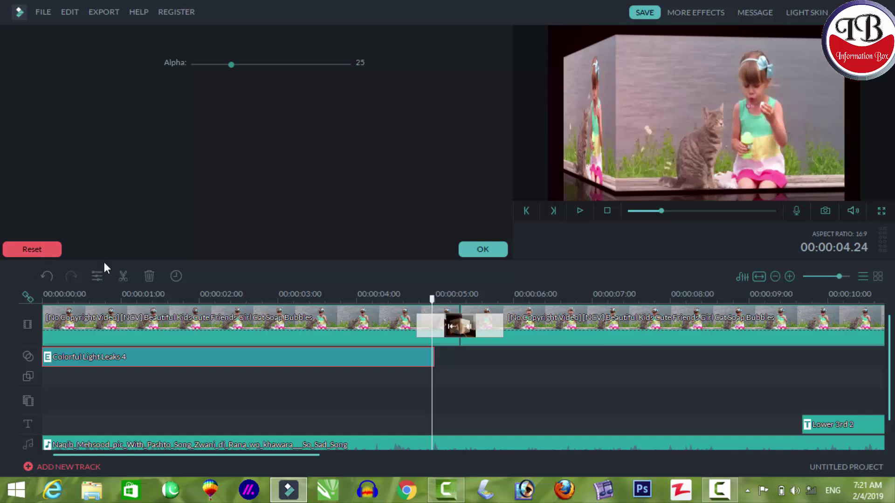
pyautogui.click(480, 249)
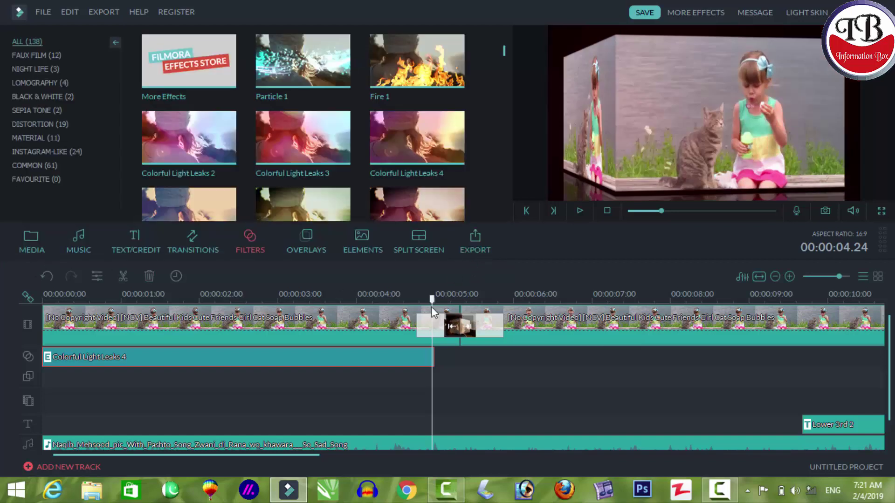
# - Place the Bokeh 1 overlay on the effect track at about 6 seconds, over the second video clip
pyautogui.moveTo(438, 303); pyautogui.dragTo(532, 300)
pyautogui.click(317, 233)
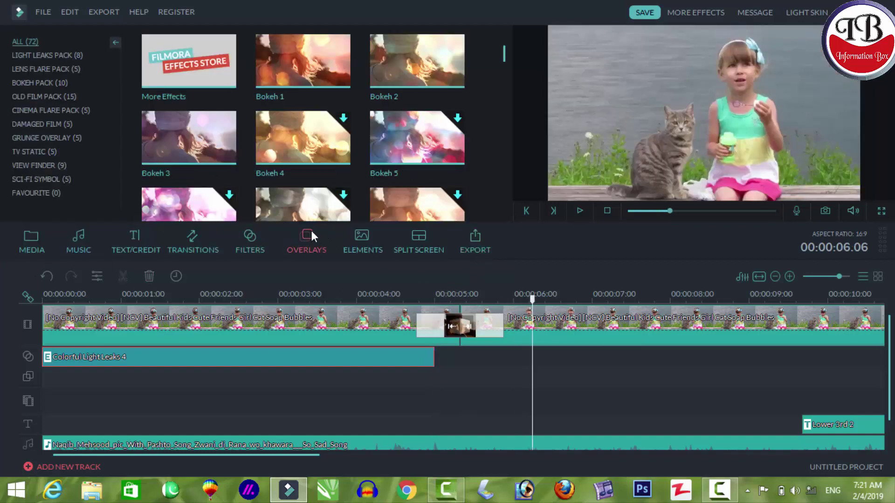
pyautogui.moveTo(199, 143)
pyautogui.scroll(-1, 213, 167)
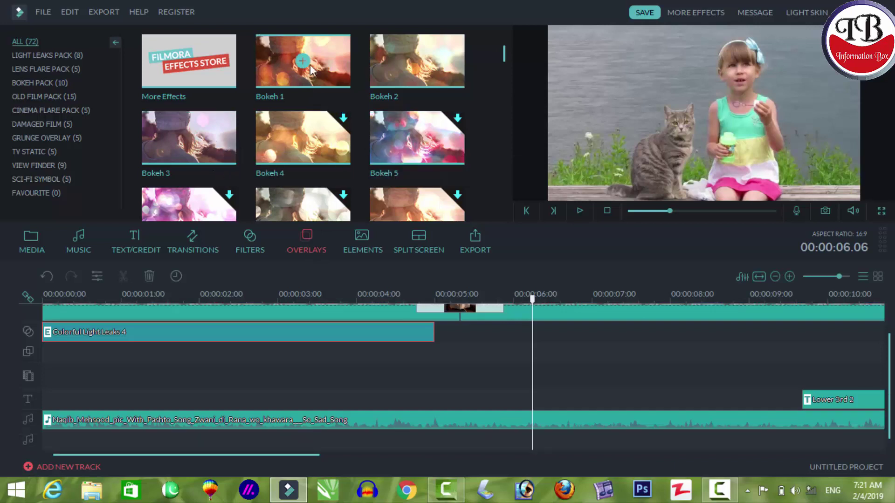
pyautogui.moveTo(329, 57)
pyautogui.moveTo(324, 52); pyautogui.dragTo(531, 339)
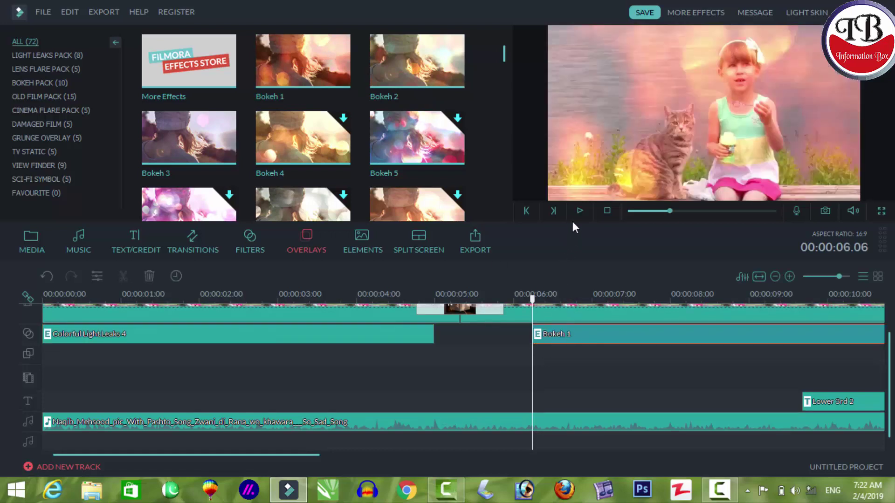
# - Play back the section with the Bokeh 1 overlay and delete that overlay from the timeline
pyautogui.click(579, 211)
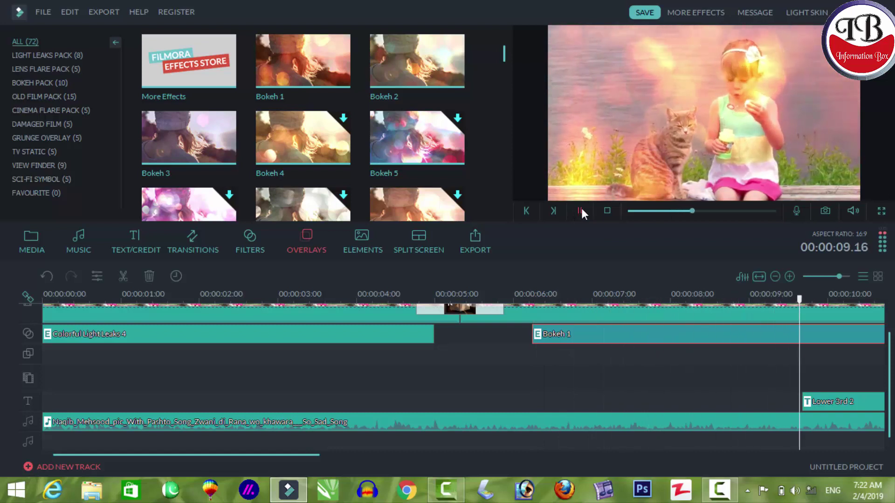
pyautogui.click(581, 210)
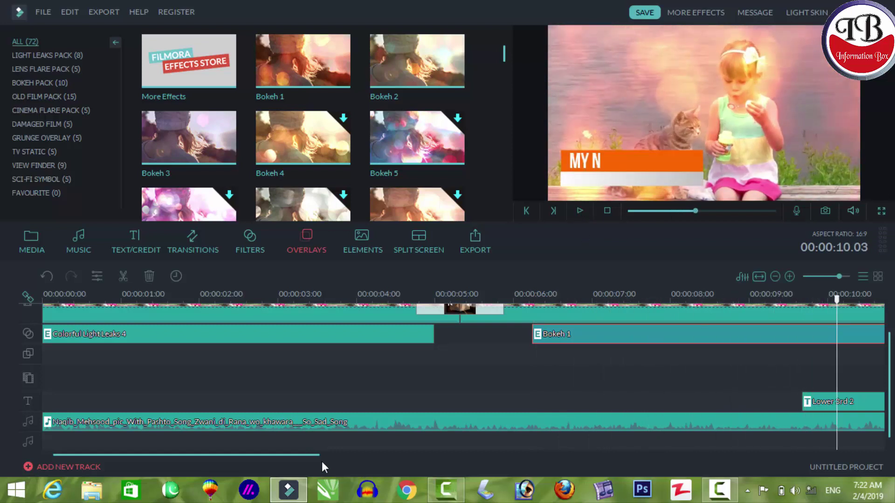
pyautogui.moveTo(309, 455); pyautogui.dragTo(366, 454)
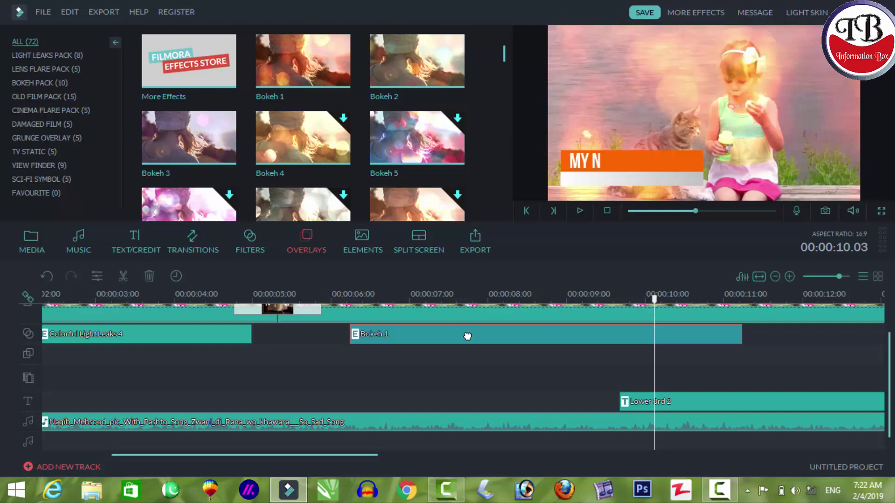
pyautogui.press('Delete')
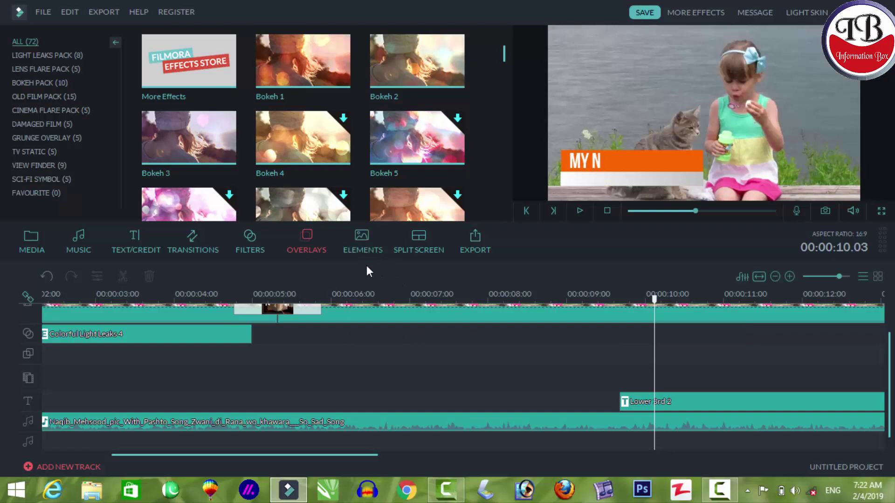
# - Browse the elements library and preview the Vacation 1, Heart 3, Balloon 2 and Firework 1 elements
pyautogui.click(371, 247)
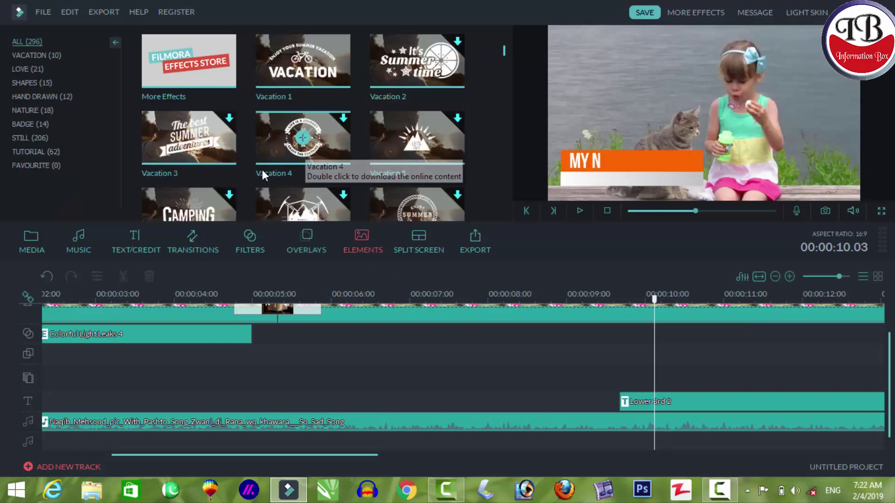
pyautogui.click(277, 76)
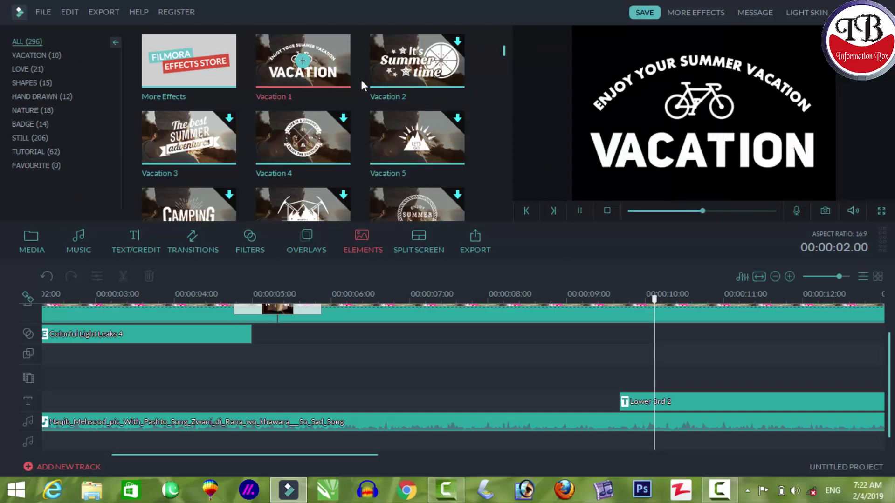
pyautogui.click(383, 143)
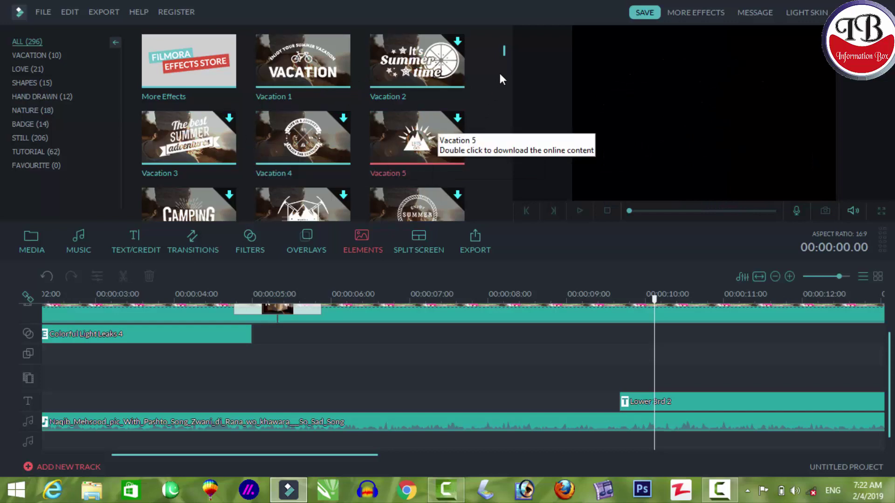
pyautogui.moveTo(503, 52); pyautogui.dragTo(507, 58)
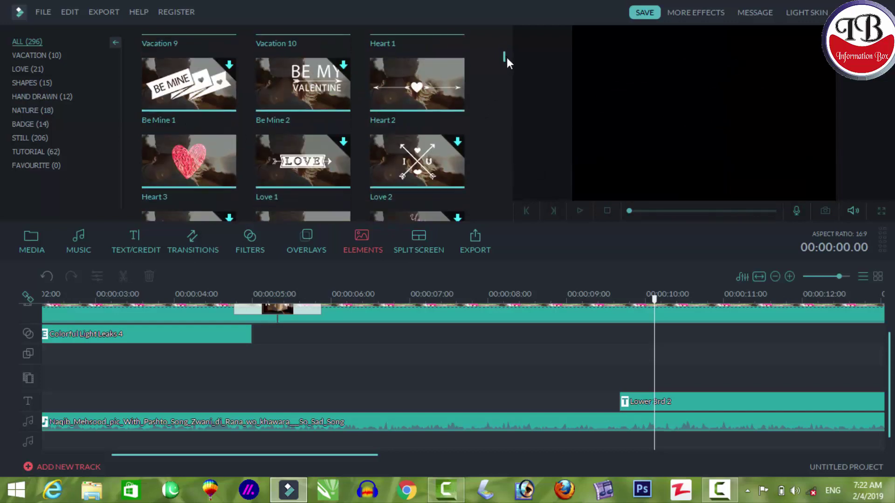
pyautogui.click(219, 164)
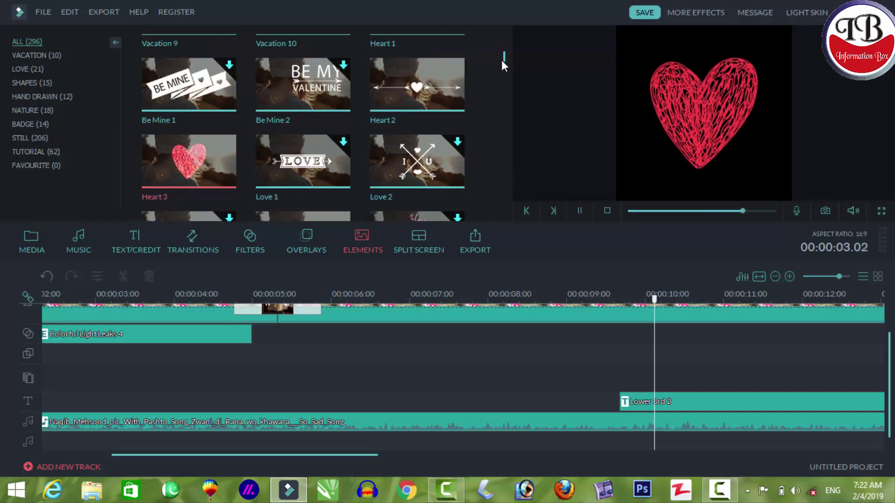
pyautogui.moveTo(502, 60); pyautogui.dragTo(505, 69)
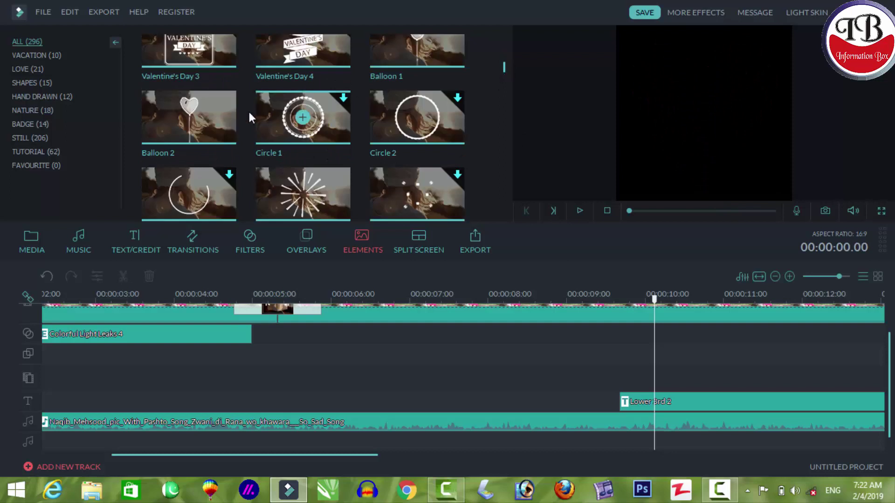
pyautogui.click(214, 129)
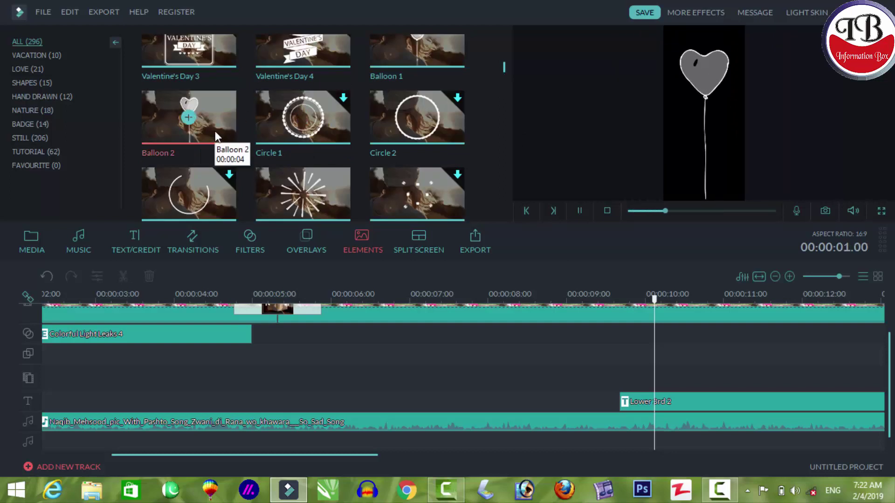
pyautogui.click(273, 199)
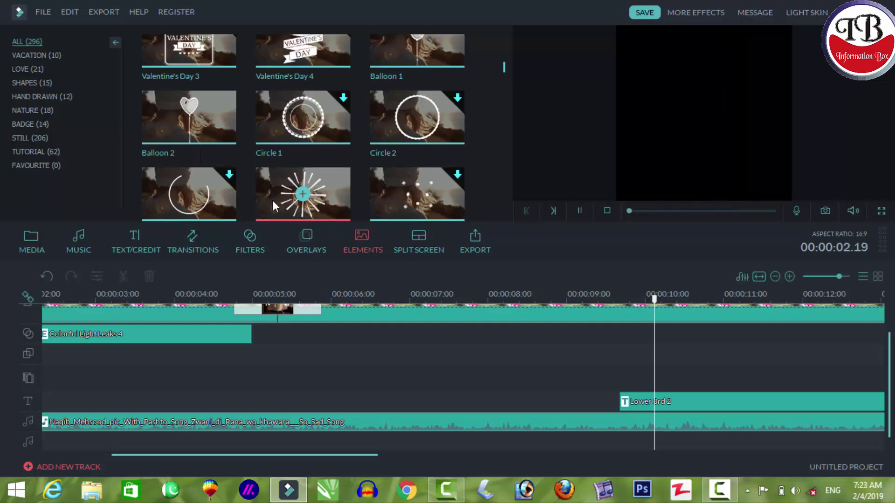
pyautogui.scroll(-1, 280, 205)
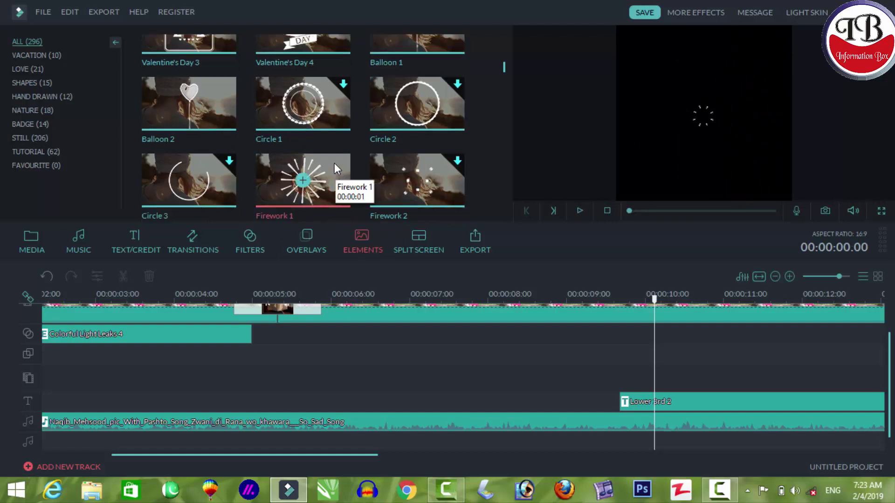
# - Place the Firework 1 element at the start of the timeline and scale it down into the video frame's upper-left corner
pyautogui.moveTo(654, 305); pyautogui.dragTo(44, 349)
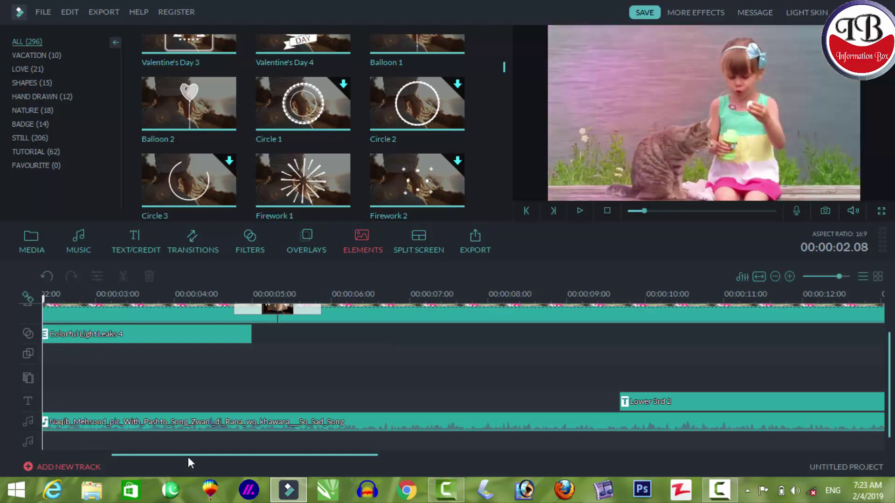
pyautogui.moveTo(189, 456); pyautogui.dragTo(63, 439)
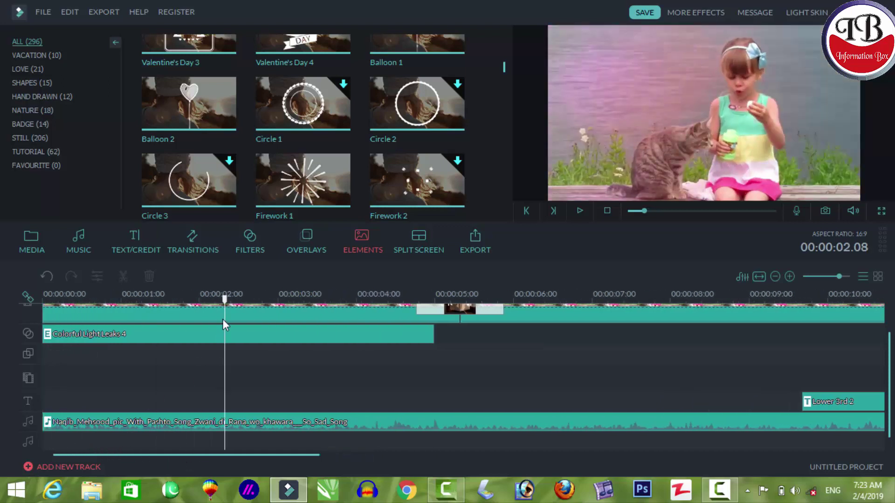
pyautogui.moveTo(227, 305); pyautogui.dragTo(15, 293)
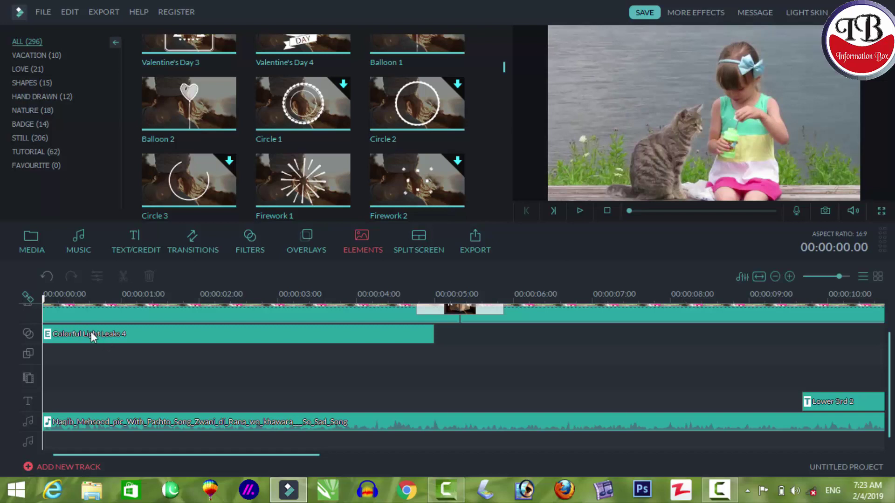
pyautogui.moveTo(273, 172); pyautogui.dragTo(42, 375)
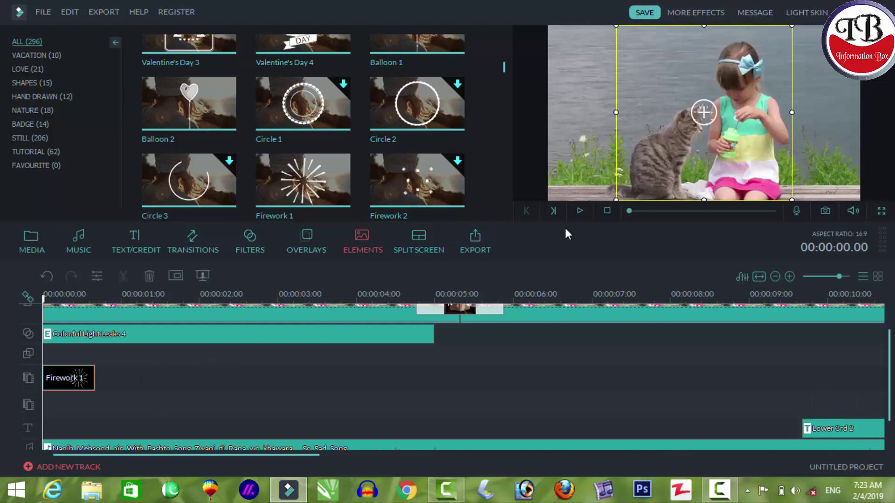
pyautogui.moveTo(615, 199); pyautogui.dragTo(744, 104)
pyautogui.moveTo(751, 71); pyautogui.dragTo(582, 71)
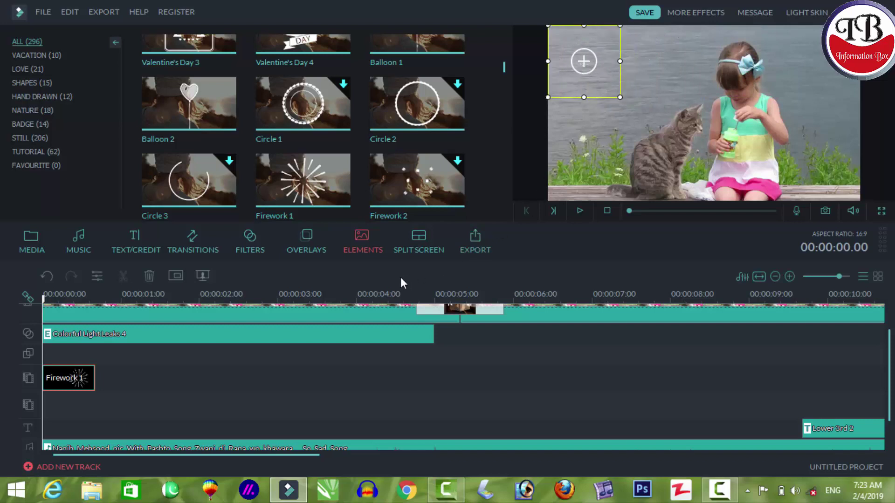
# - Play back the Firework 1 element, shift its clip to start at about 00:00:00.14 and play it again
pyautogui.click(581, 208)
pyautogui.click(580, 207)
pyautogui.click(95, 375)
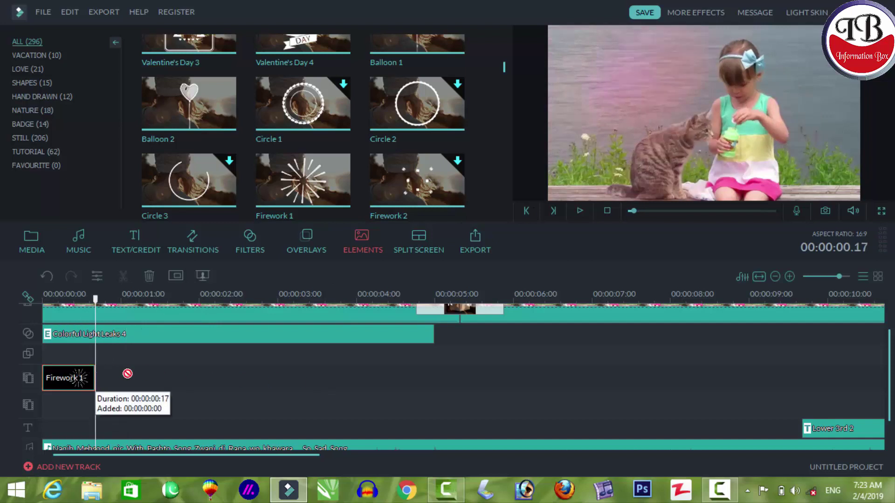
pyautogui.moveTo(95, 300); pyautogui.dragTo(30, 302)
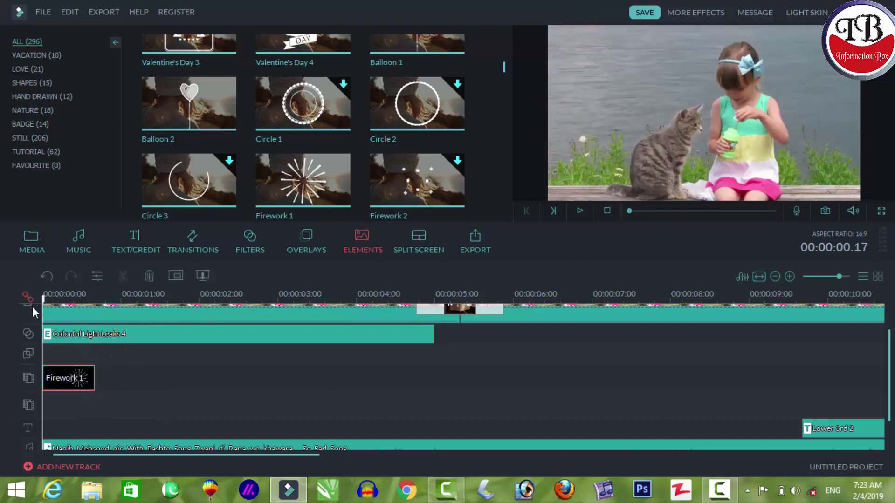
pyautogui.moveTo(72, 377); pyautogui.dragTo(178, 380)
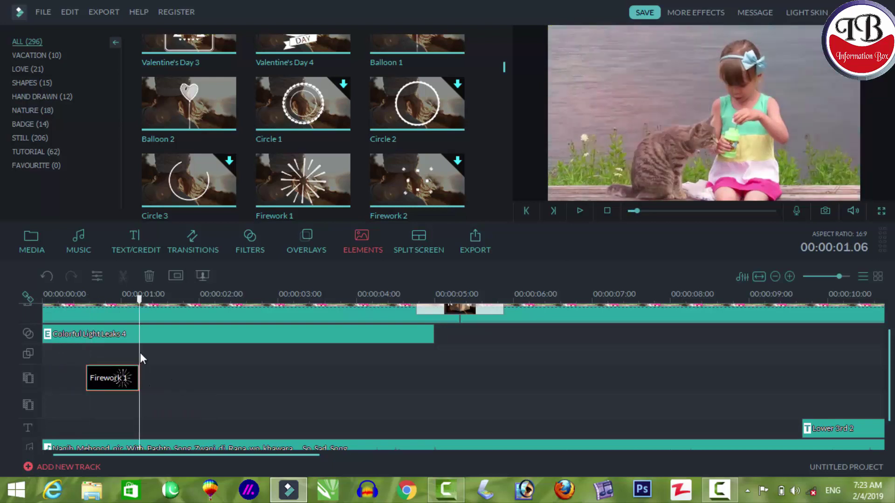
pyautogui.moveTo(134, 295); pyautogui.dragTo(86, 295)
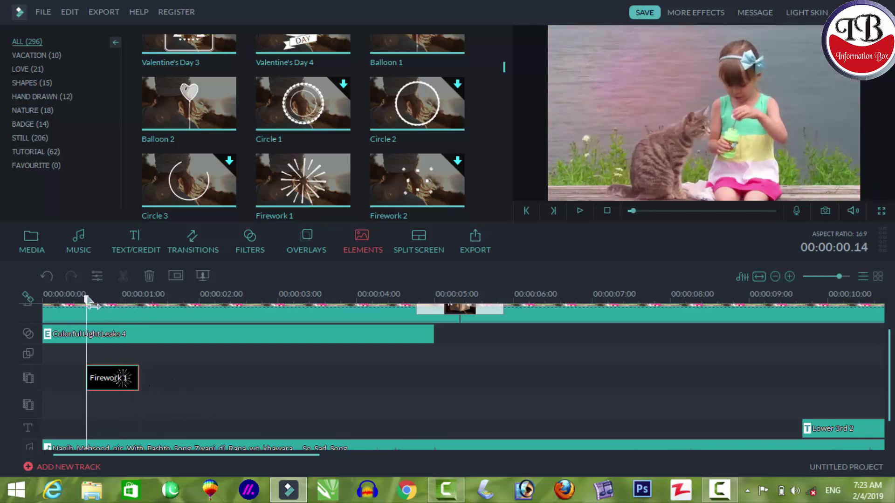
pyautogui.click(581, 211)
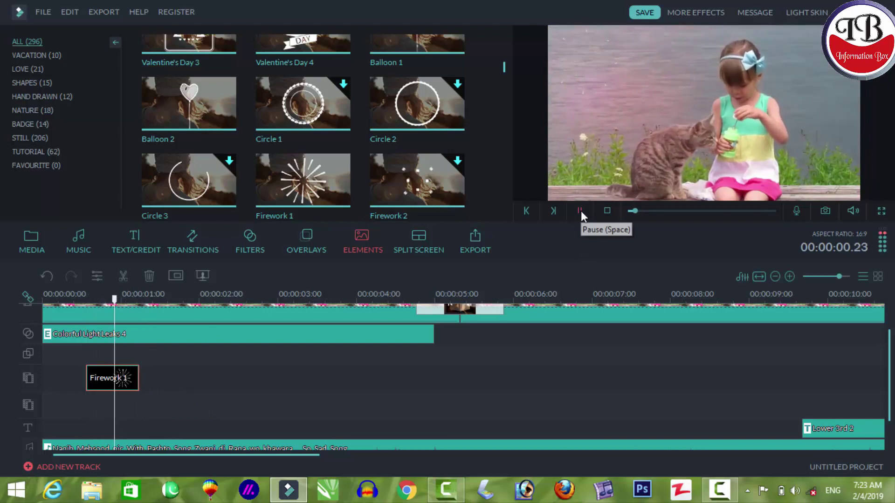
pyautogui.click(581, 211)
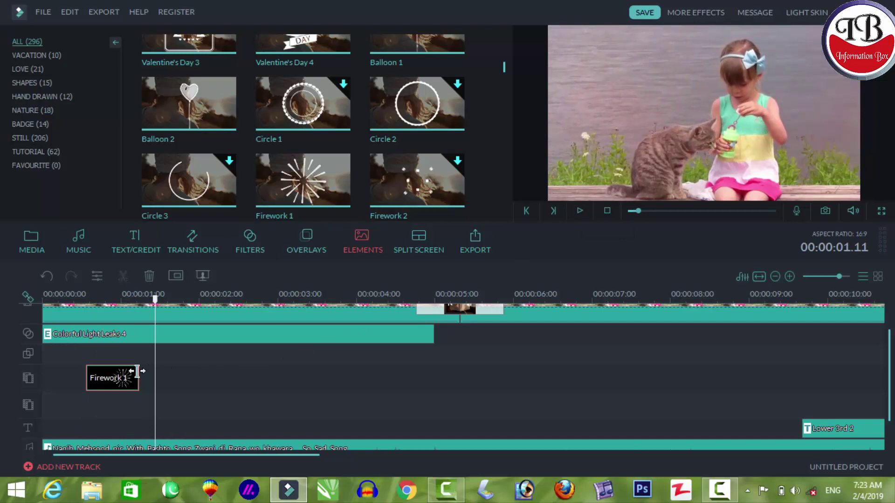
# - Add two more Firework 1 clips directly after the first one and play back the sequence
pyautogui.moveTo(278, 186); pyautogui.dragTo(142, 365)
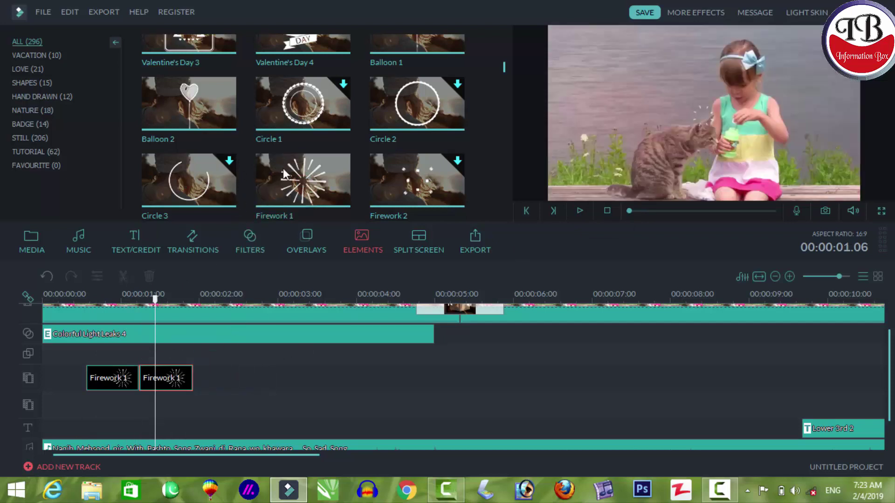
pyautogui.moveTo(278, 186); pyautogui.dragTo(194, 374)
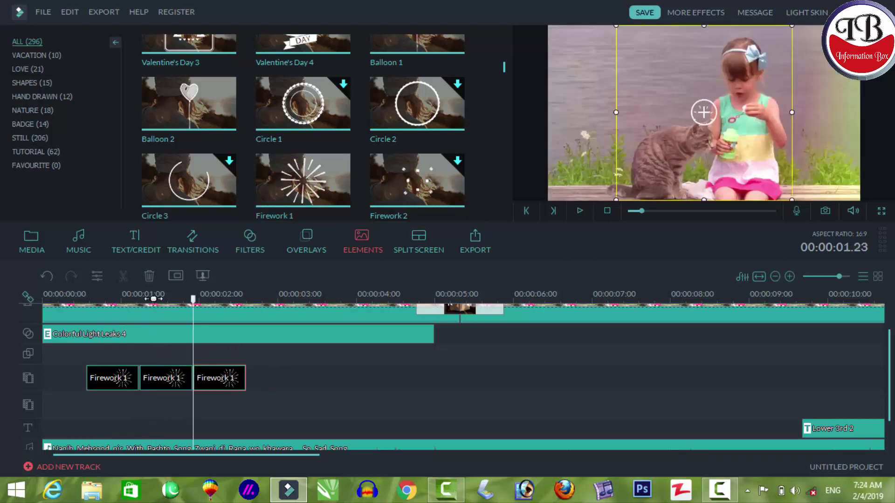
pyautogui.moveTo(154, 307); pyautogui.dragTo(89, 308)
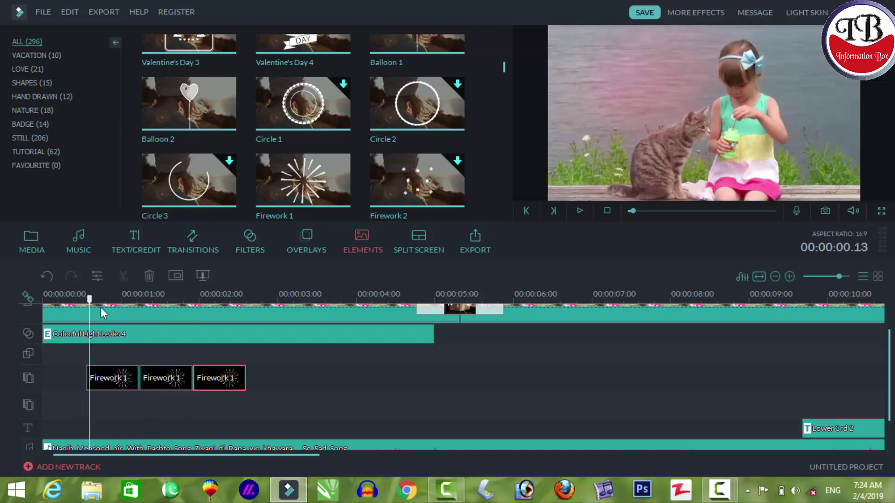
pyautogui.click(580, 214)
# - Scale down the second and third Firework 1 elements and position both in the video frame's upper-left corner
pyautogui.click(181, 376)
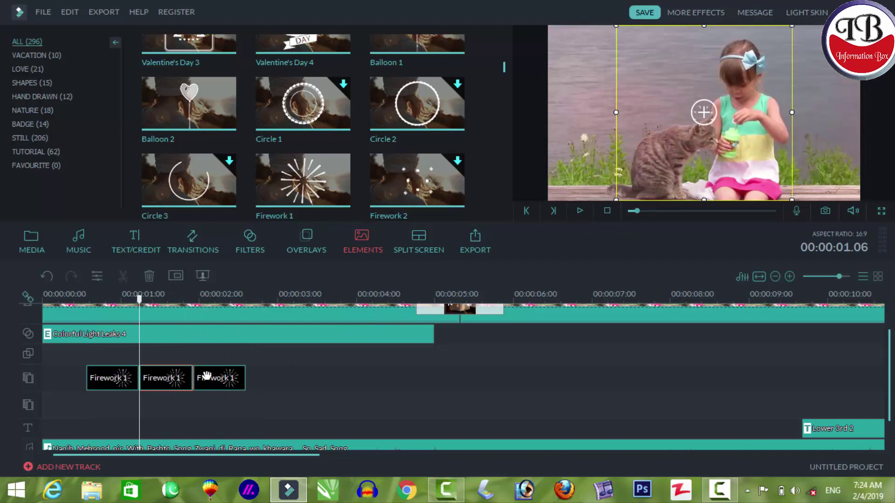
pyautogui.moveTo(616, 200); pyautogui.dragTo(682, 135)
pyautogui.moveTo(742, 83); pyautogui.dragTo(601, 64)
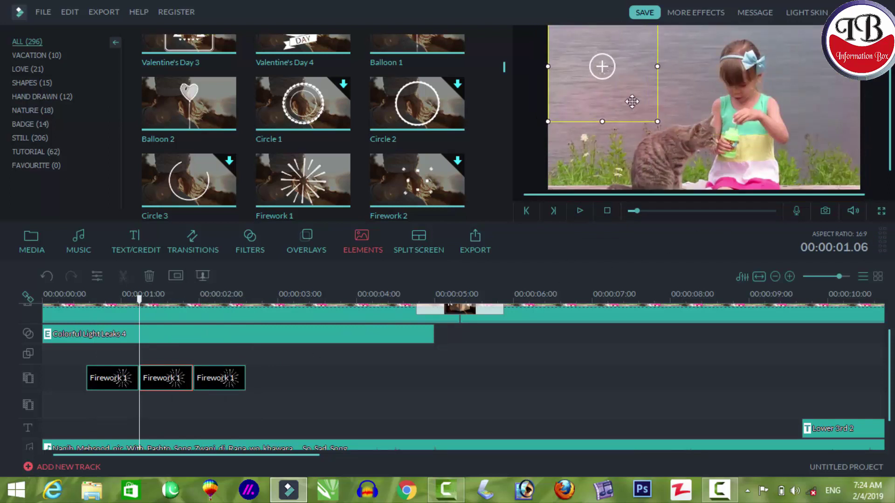
pyautogui.moveTo(658, 121); pyautogui.dragTo(621, 85)
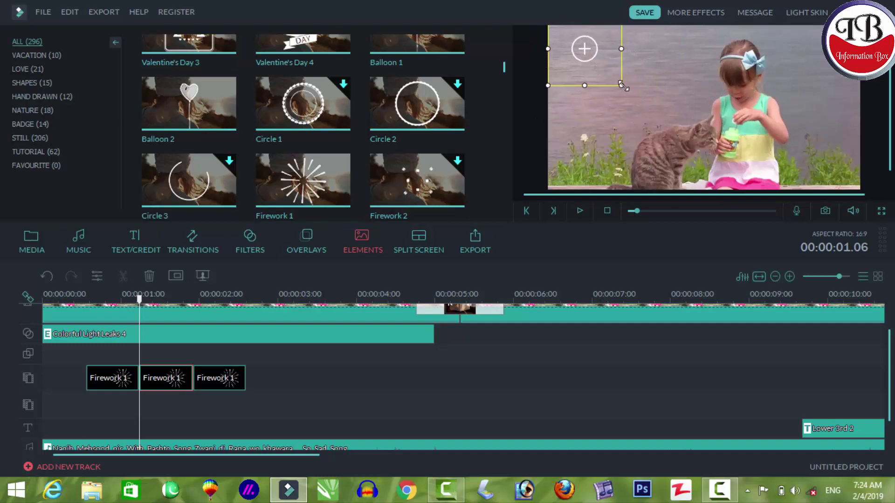
pyautogui.click(197, 373)
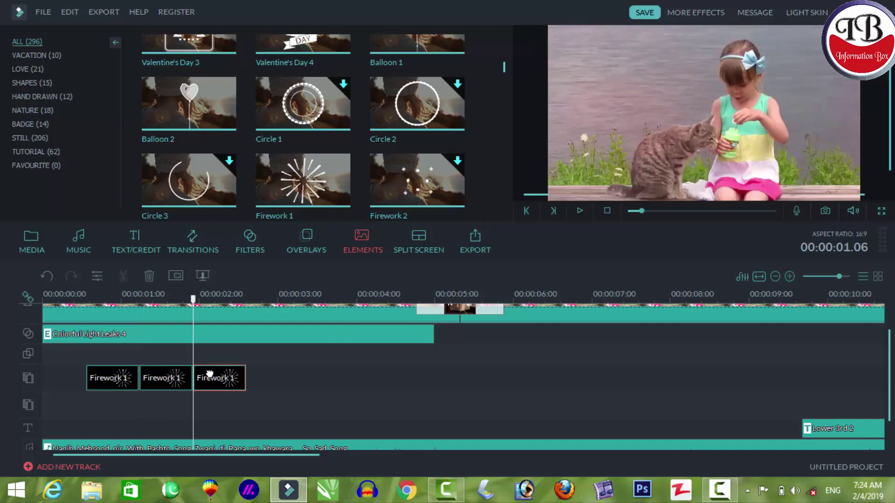
pyautogui.moveTo(703, 112); pyautogui.dragTo(632, 111)
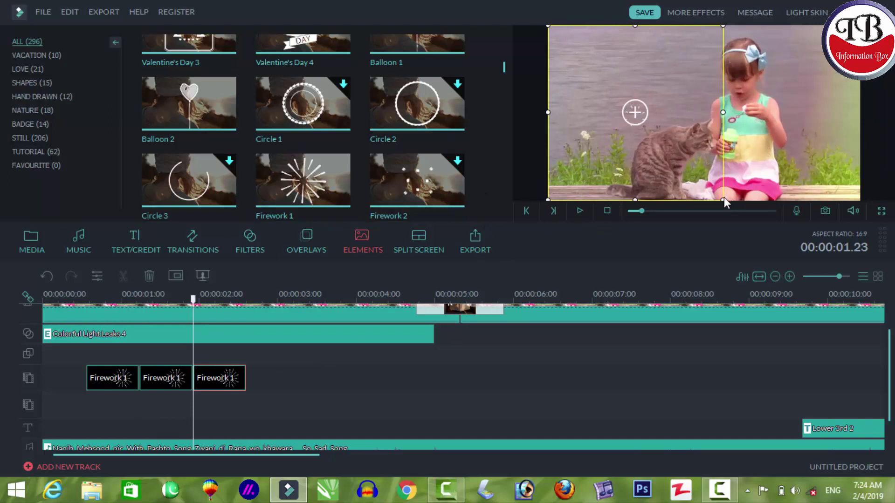
pyautogui.moveTo(724, 201); pyautogui.dragTo(624, 99)
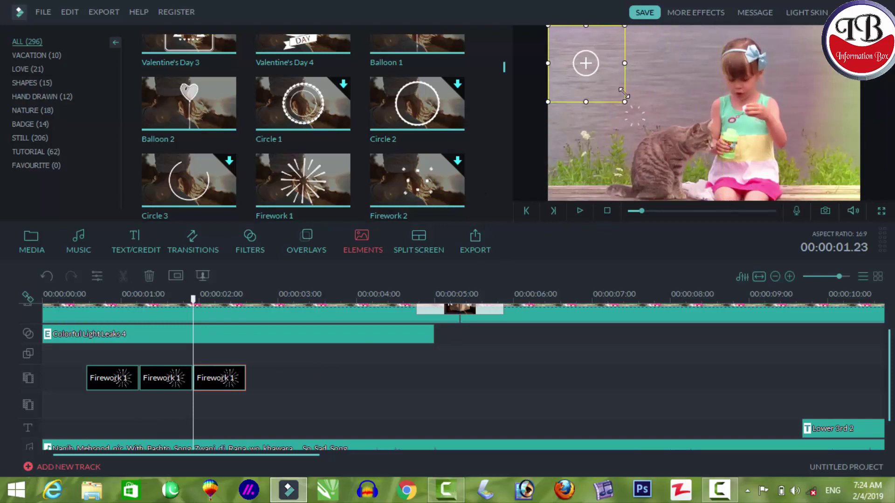
# - Play back the three Firework 1 clips from just before the first one
pyautogui.moveTo(186, 301); pyautogui.dragTo(83, 301)
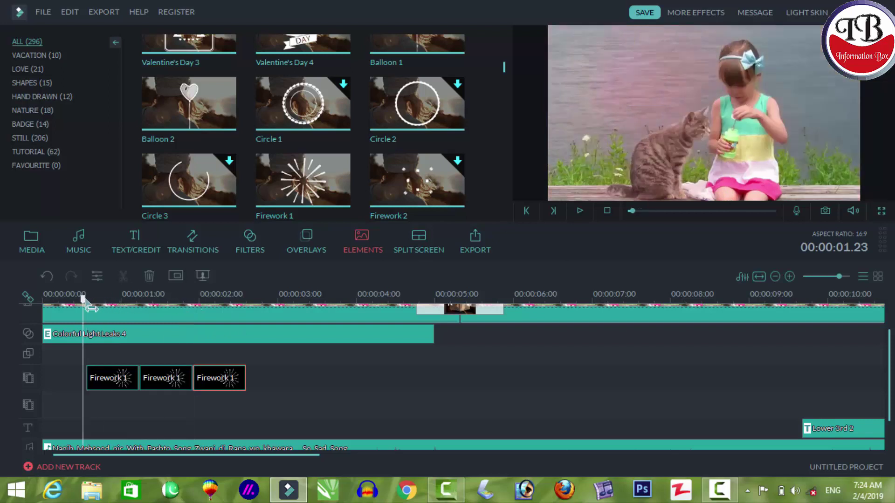
pyautogui.click(580, 211)
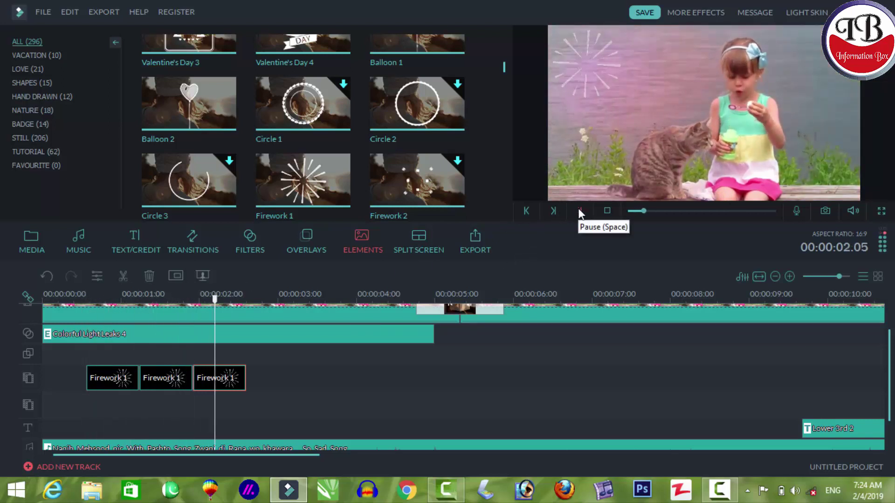
pyautogui.click(579, 212)
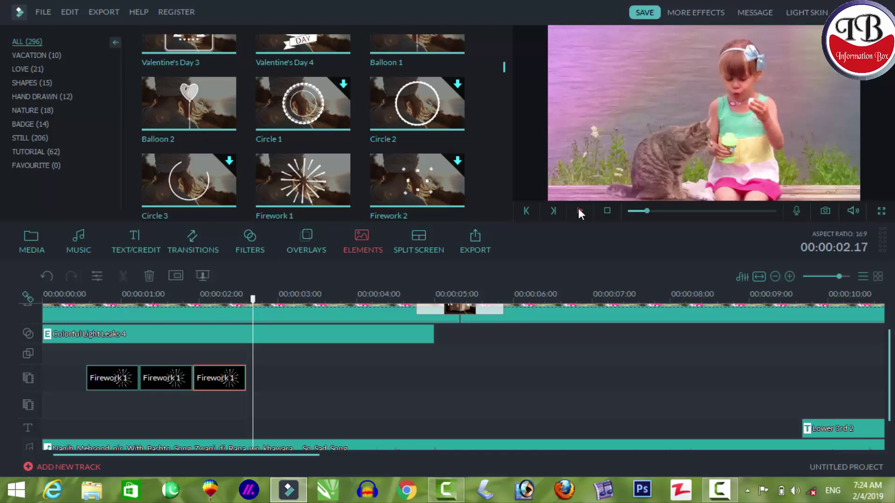
# - Show the split screen layouts and delete all three Firework 1 clips from the timeline
pyautogui.click(432, 240)
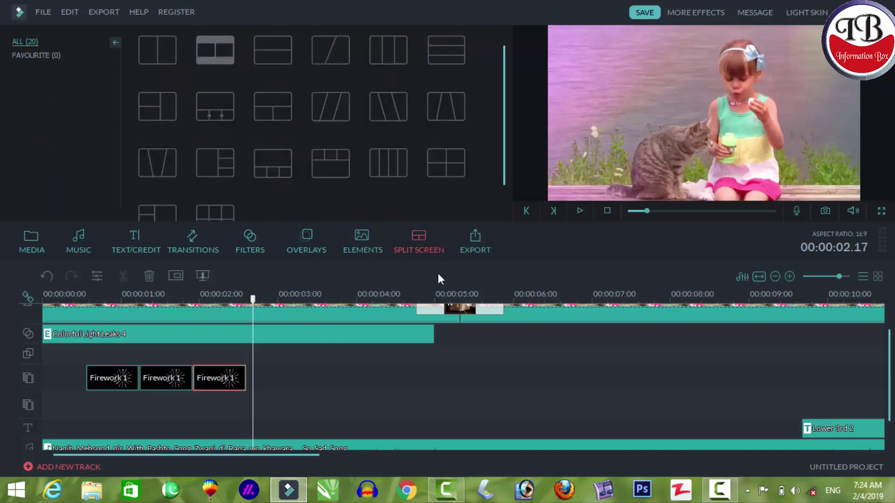
pyautogui.scroll(1, 299, 396)
pyautogui.moveTo(324, 383); pyautogui.dragTo(51, 423)
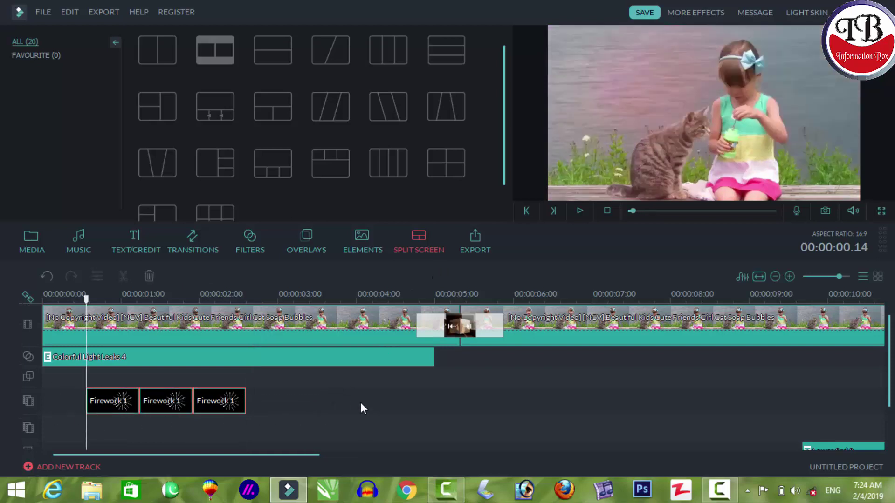
pyautogui.press('Delete')
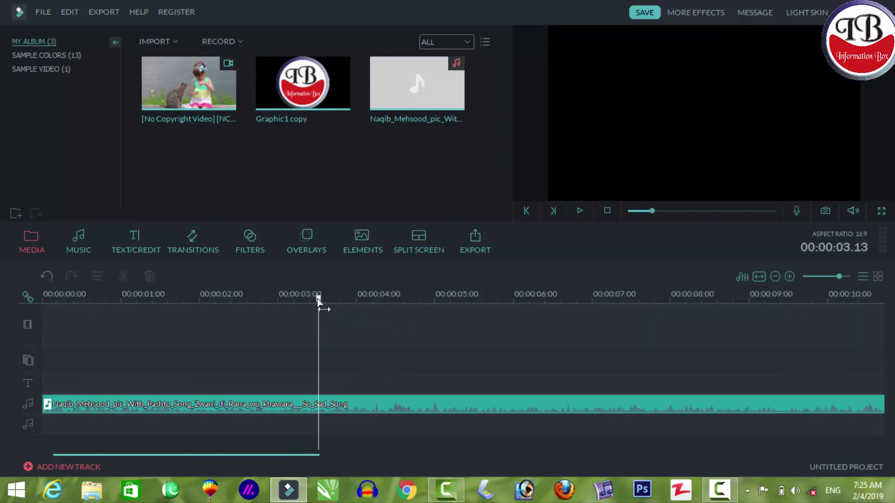
# - Add the 2 Screen B split screen at the start of the video track and fill both drop zones with the girl-and-cat video
pyautogui.moveTo(318, 300); pyautogui.dragTo(43, 296)
pyautogui.click(420, 239)
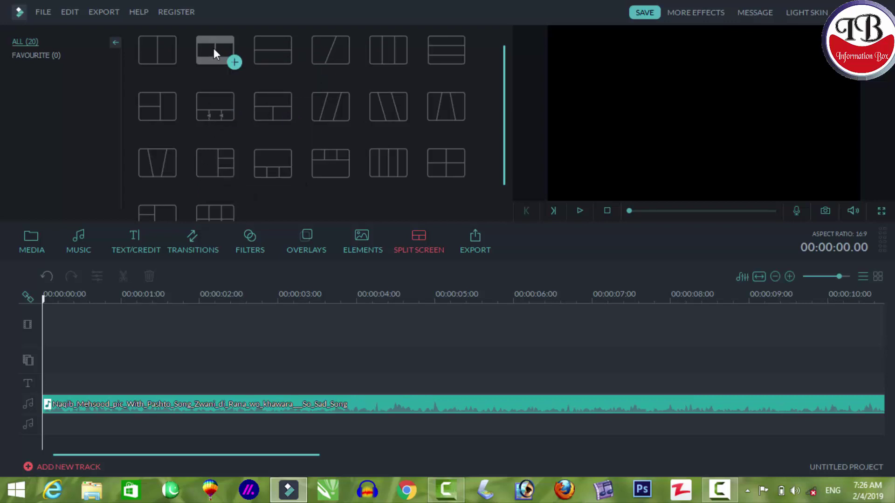
pyautogui.moveTo(214, 43); pyautogui.dragTo(100, 322)
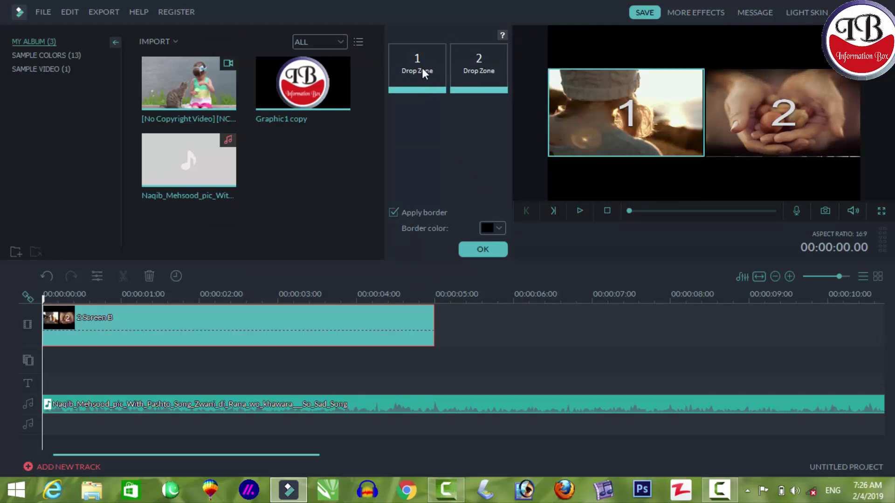
pyautogui.moveTo(196, 83); pyautogui.dragTo(422, 63)
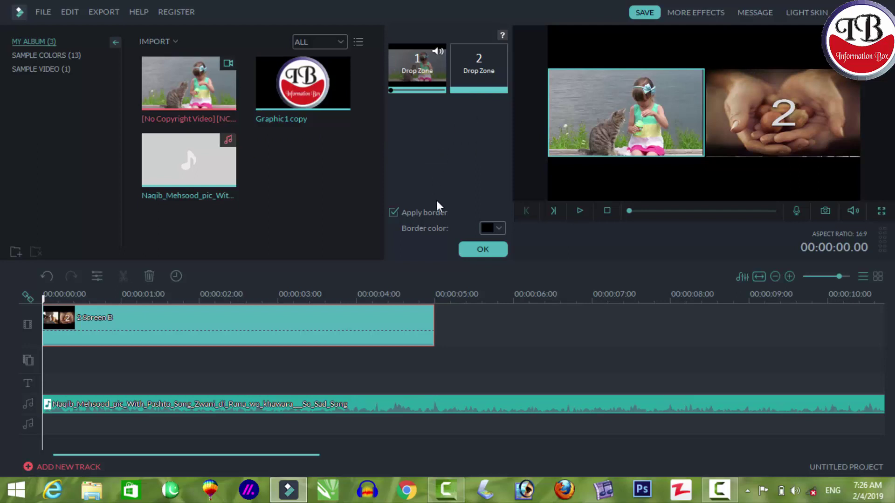
pyautogui.moveTo(221, 95); pyautogui.dragTo(604, 105)
pyautogui.moveTo(488, 64); pyautogui.dragTo(487, 70)
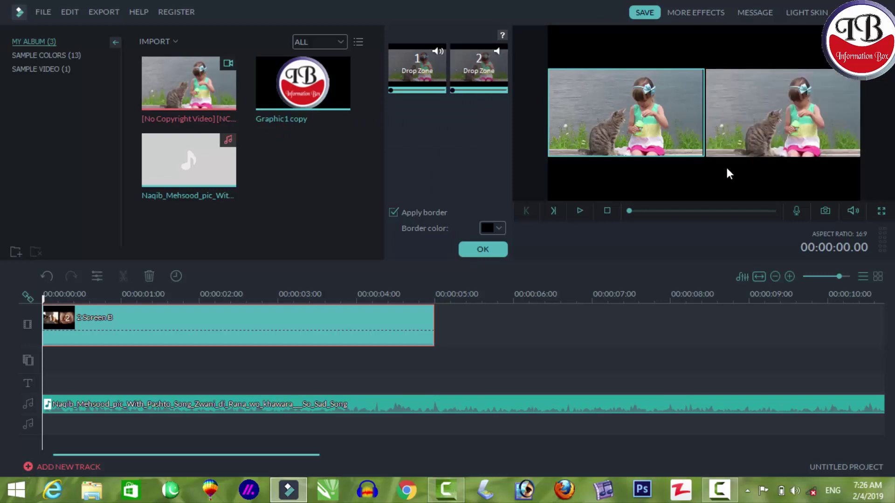
# - Shift the start point of the video in drop zone 2 forward and apply the split screen settings
pyautogui.click(745, 152)
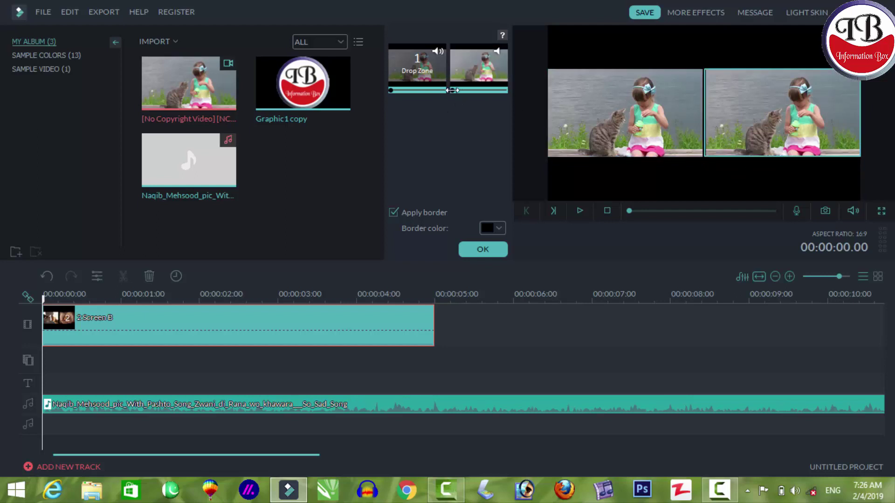
pyautogui.moveTo(460, 91); pyautogui.dragTo(480, 77)
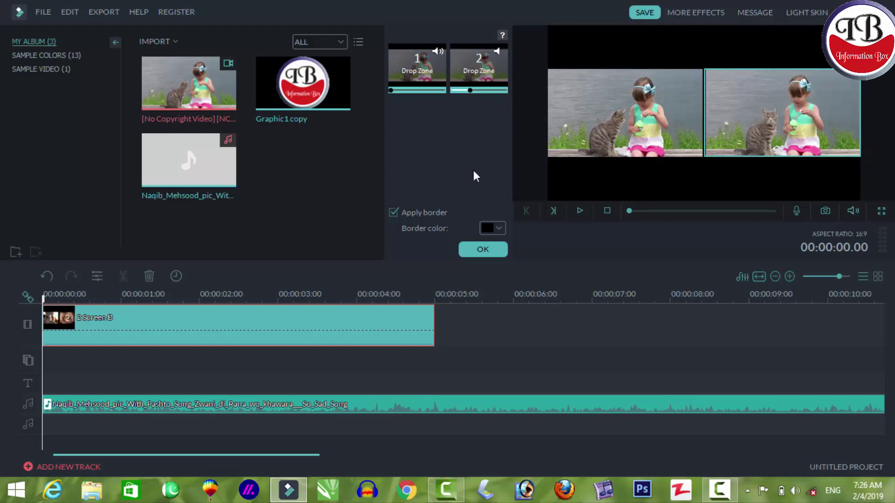
pyautogui.click(483, 251)
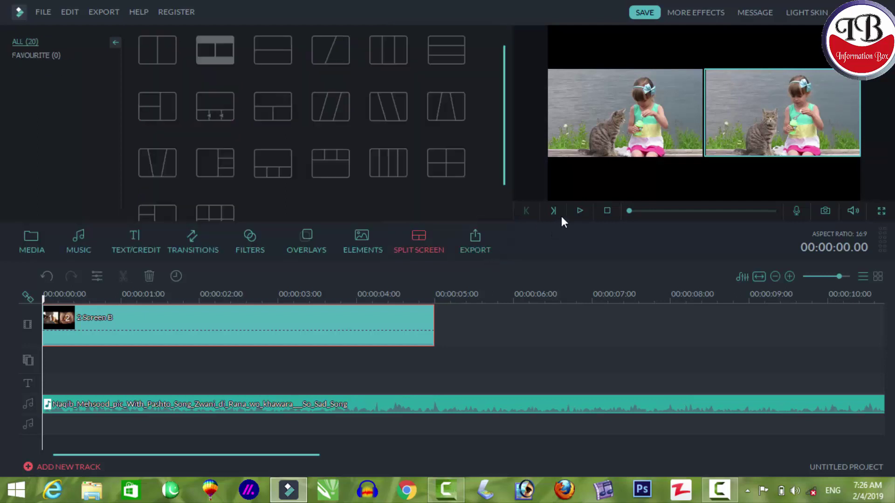
# - Play back the 2 Screen B clip and delete it from the timeline
pyautogui.click(578, 212)
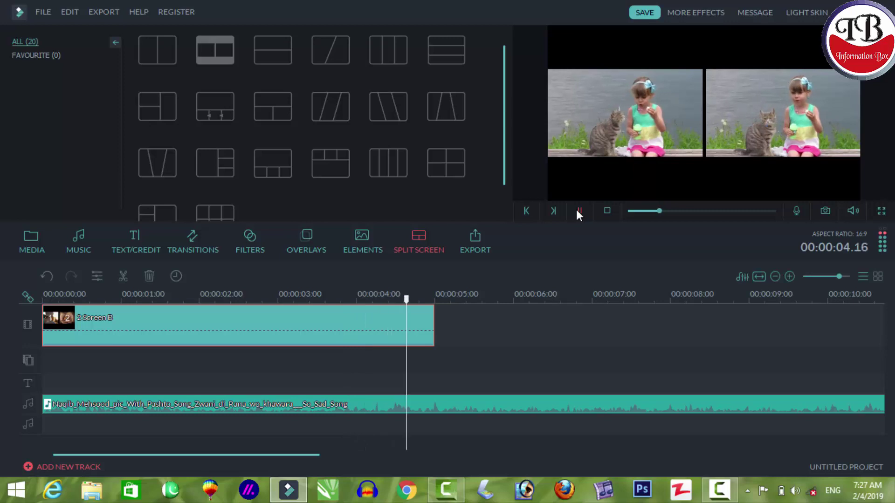
pyautogui.click(576, 209)
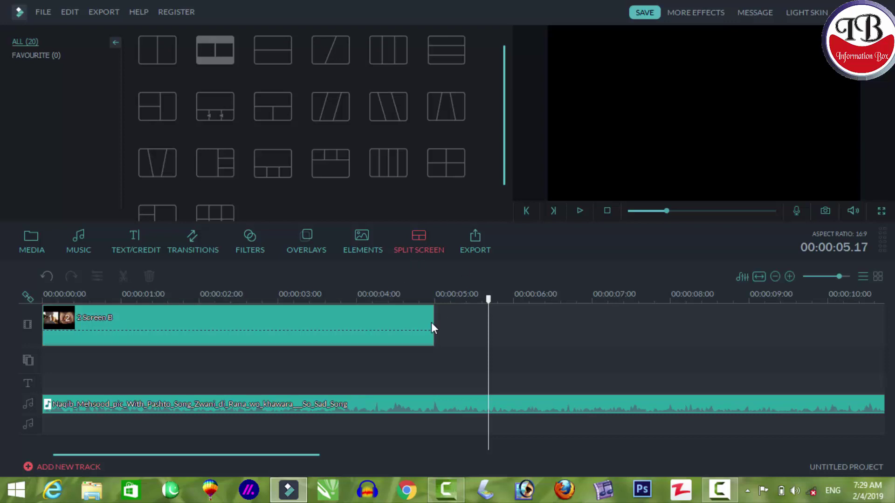
pyautogui.click(311, 343)
pyautogui.press('Delete')
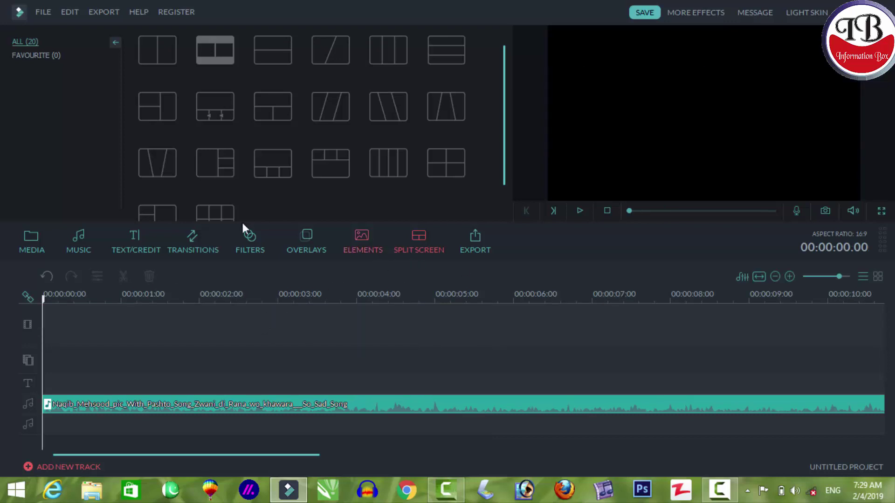
# - Start importing media files and browse to the 100CANON folder on Local Disk (E:)
pyautogui.click(33, 238)
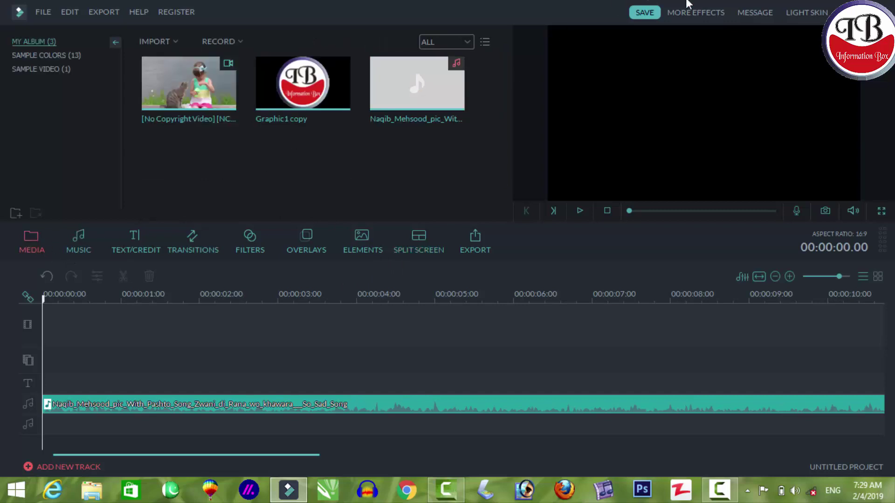
pyautogui.click(154, 43)
pyautogui.click(167, 58)
pyautogui.doubleClick(184, 138)
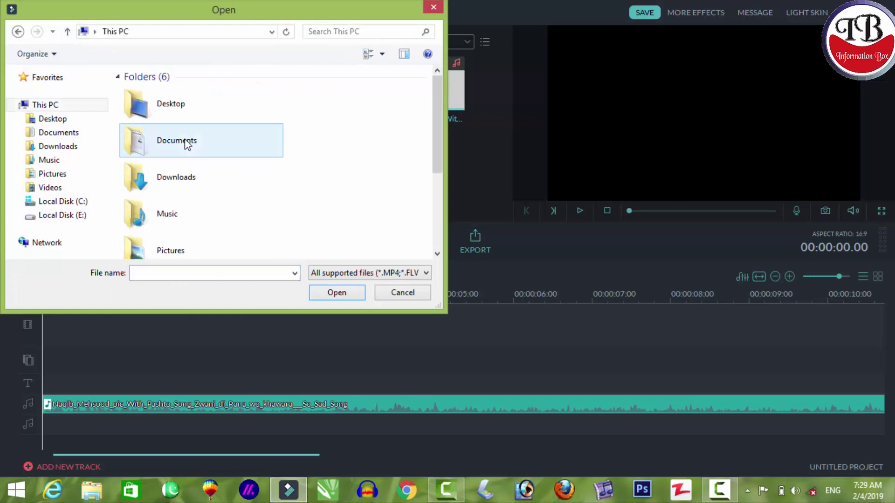
pyautogui.scroll(-3, 193, 170)
pyautogui.doubleClick(204, 235)
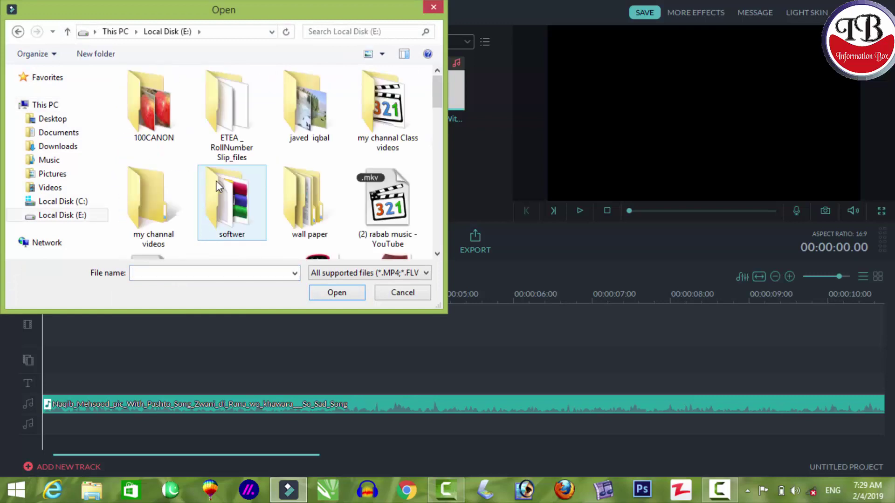
pyautogui.doubleClick(157, 114)
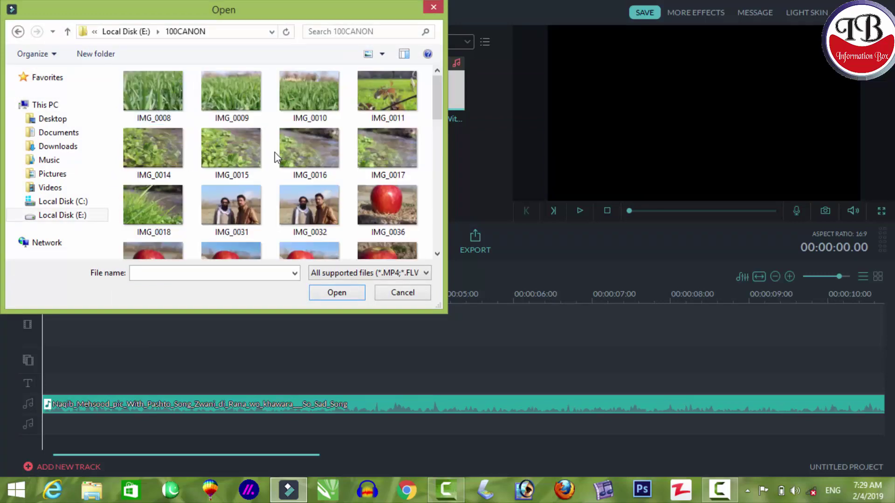
# - Import the videos MVI_0004, MVI_0024 and MVI_0050 together into the album
pyautogui.scroll(-10, 278, 161)
pyautogui.scroll(3, 247, 202)
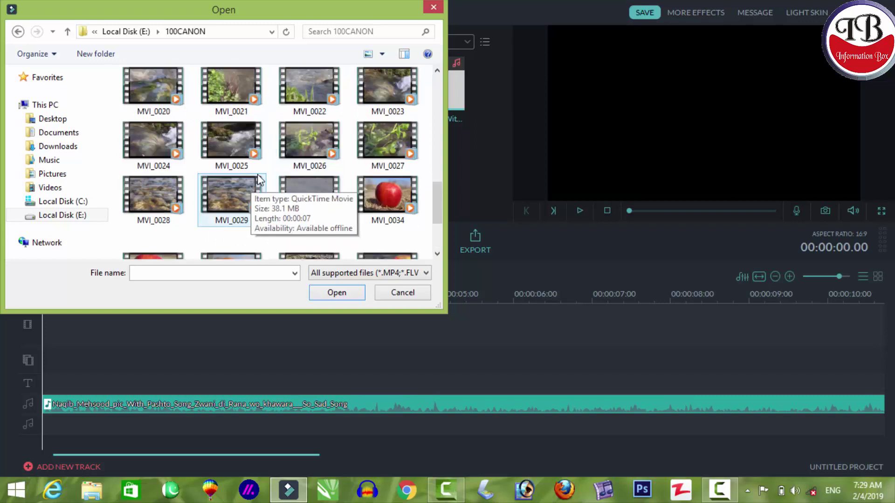
pyautogui.click(160, 129)
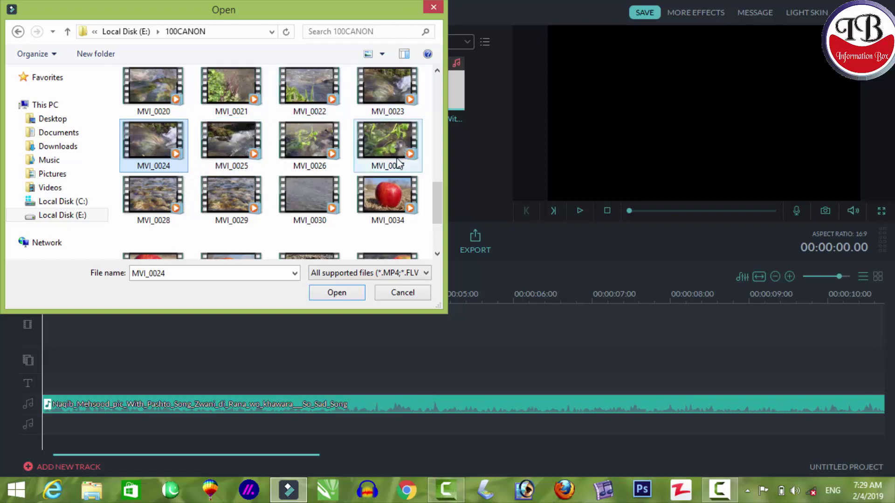
pyautogui.moveTo(445, 200); pyautogui.dragTo(434, 214)
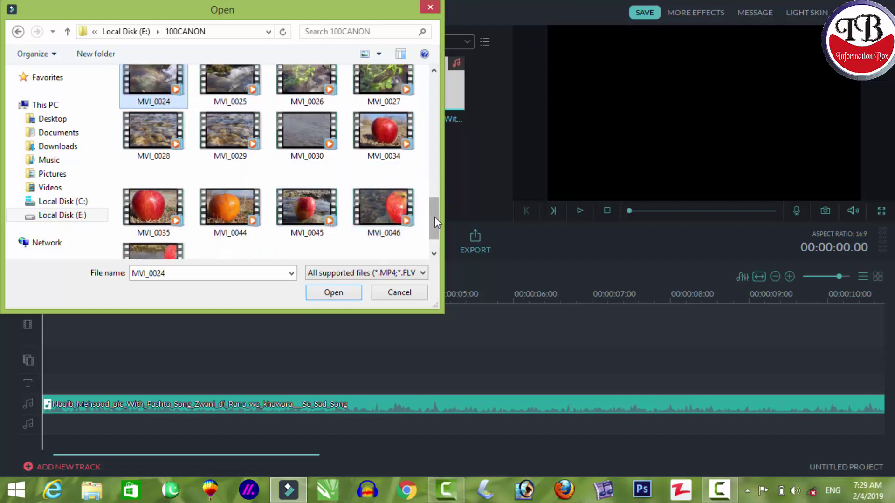
pyautogui.moveTo(432, 216); pyautogui.dragTo(436, 238)
pyautogui.click(154, 222)
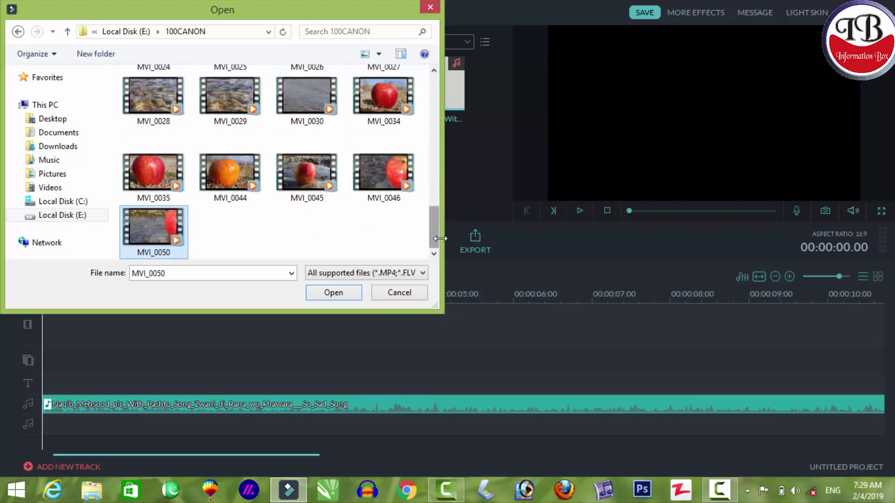
pyautogui.moveTo(434, 236); pyautogui.dragTo(433, 188)
pyautogui.keyDown('ctrl'); pyautogui.click(179, 163); pyautogui.keyUp('ctrl')
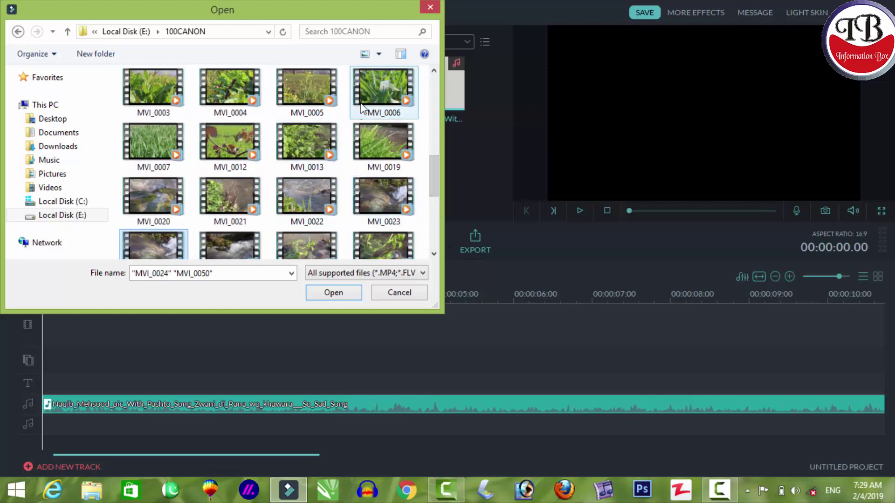
pyautogui.keyDown('ctrl'); pyautogui.click(215, 89); pyautogui.keyUp('ctrl')
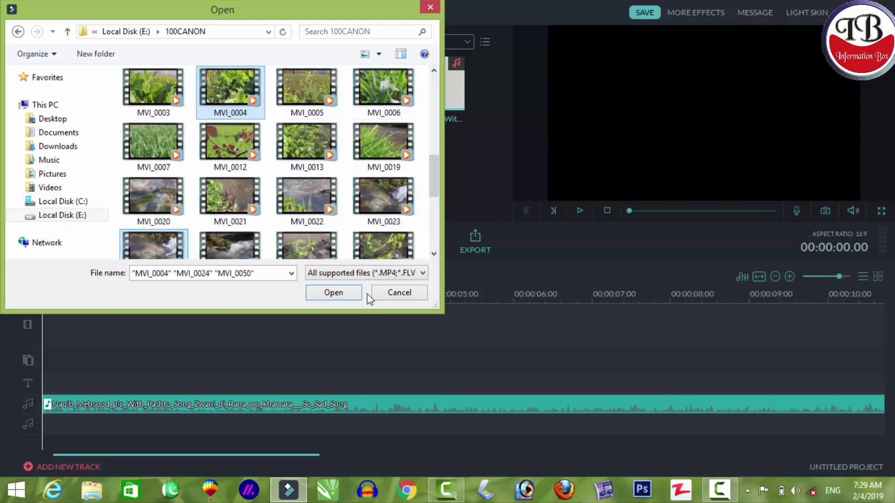
pyautogui.click(333, 292)
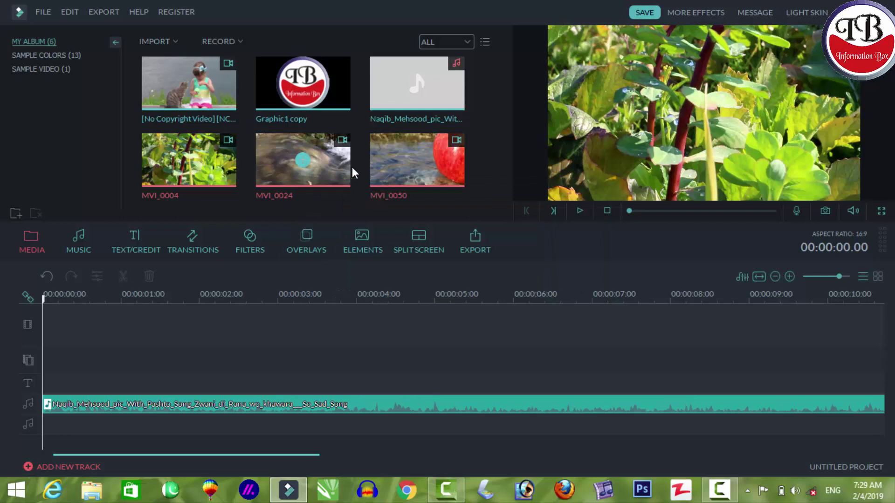
# - Add the 4 Screen A split screen layout at the start of the video track
pyautogui.click(425, 246)
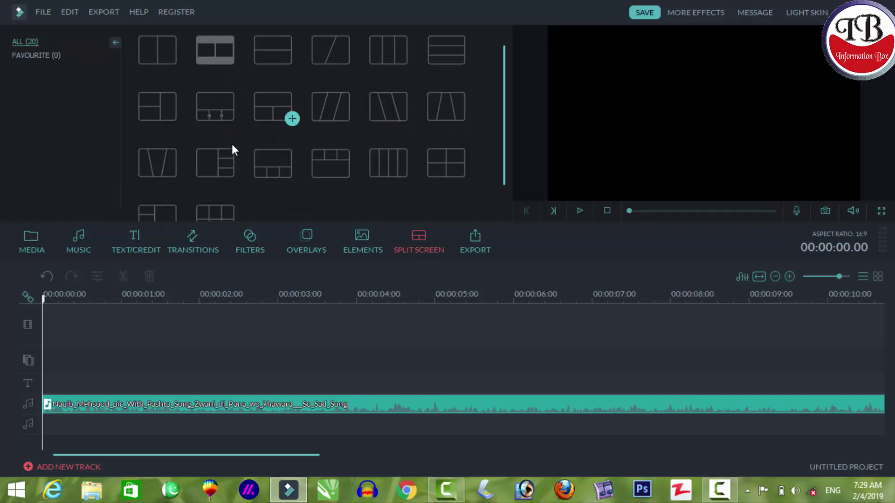
pyautogui.moveTo(504, 108); pyautogui.dragTo(504, 138)
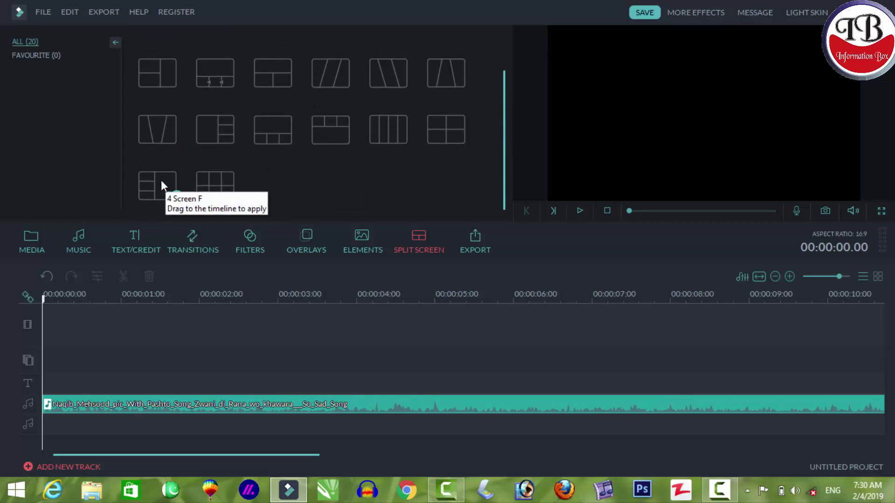
pyautogui.click(205, 133)
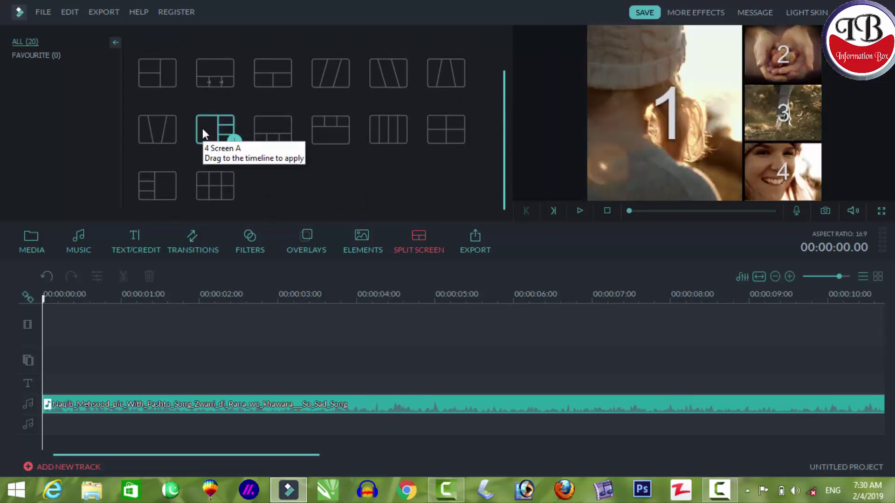
pyautogui.moveTo(210, 135); pyautogui.dragTo(167, 315)
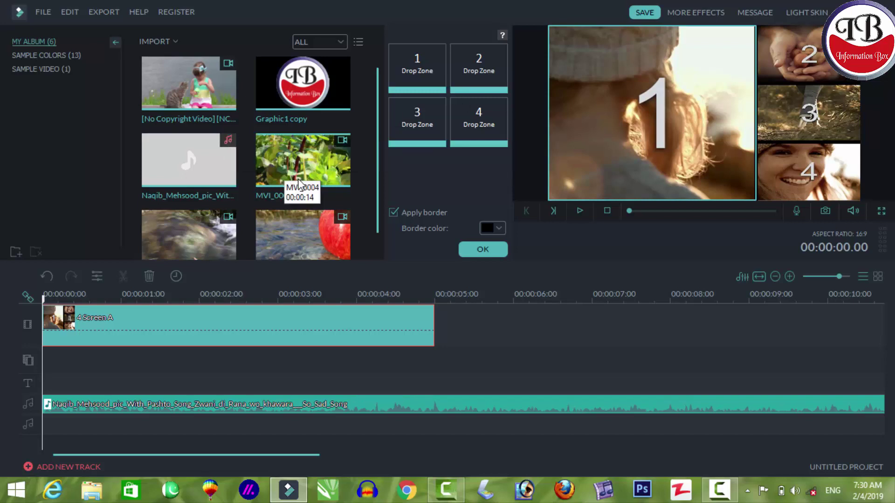
# - Fill drop zones 1 to 4 with MVI_0004, the girl-and-cat video, MVI_0050 and MVI_0024, and apply the split screen
pyautogui.moveTo(293, 173); pyautogui.dragTo(417, 72)
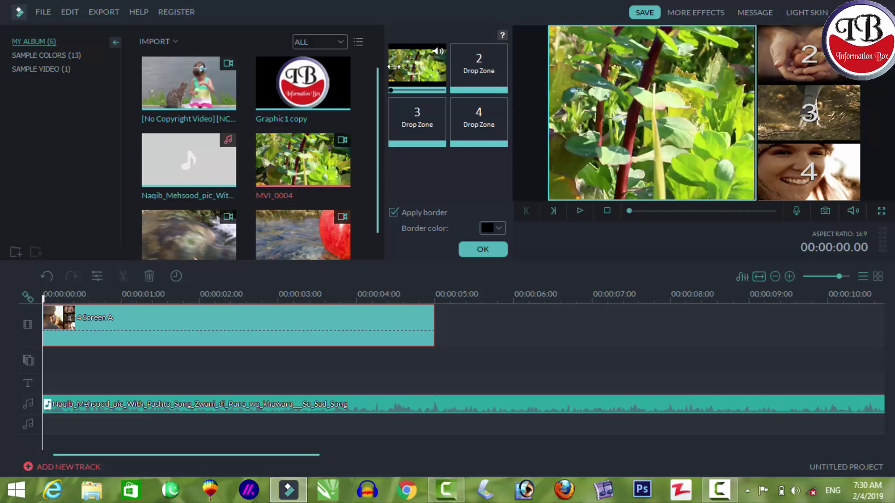
pyautogui.moveTo(202, 84); pyautogui.dragTo(482, 73)
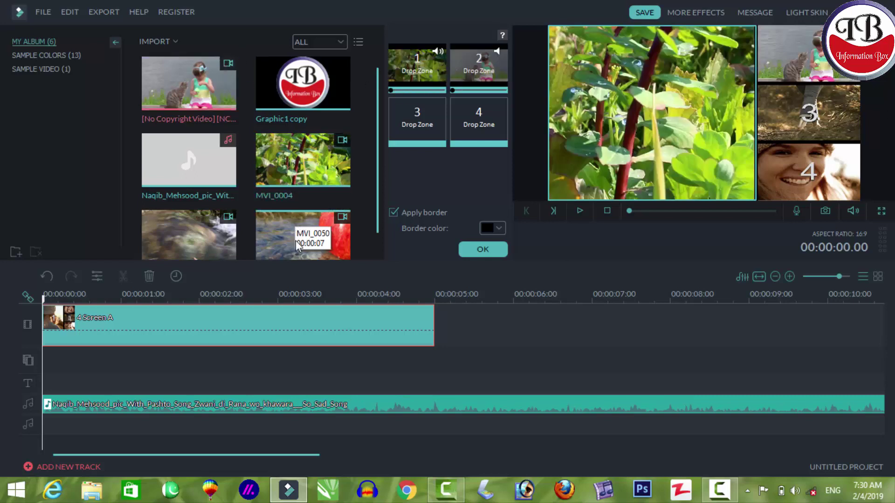
pyautogui.moveTo(286, 240); pyautogui.dragTo(418, 118)
pyautogui.moveTo(202, 221); pyautogui.dragTo(474, 115)
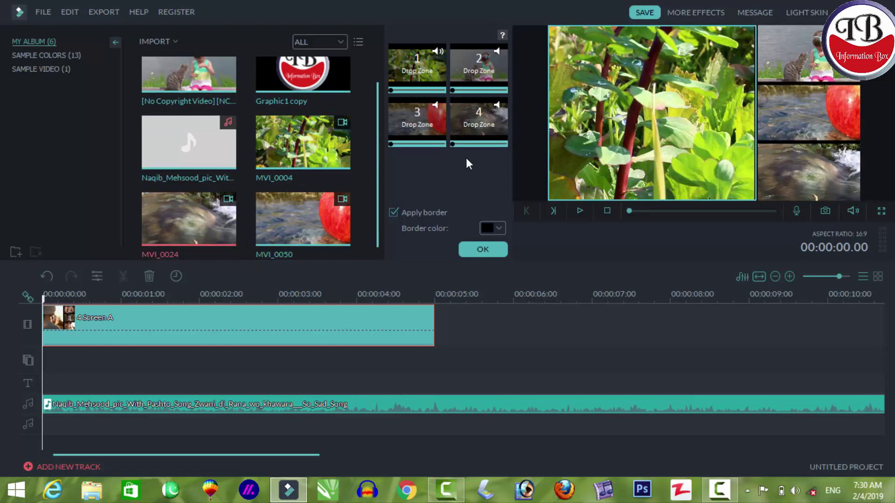
pyautogui.click(476, 254)
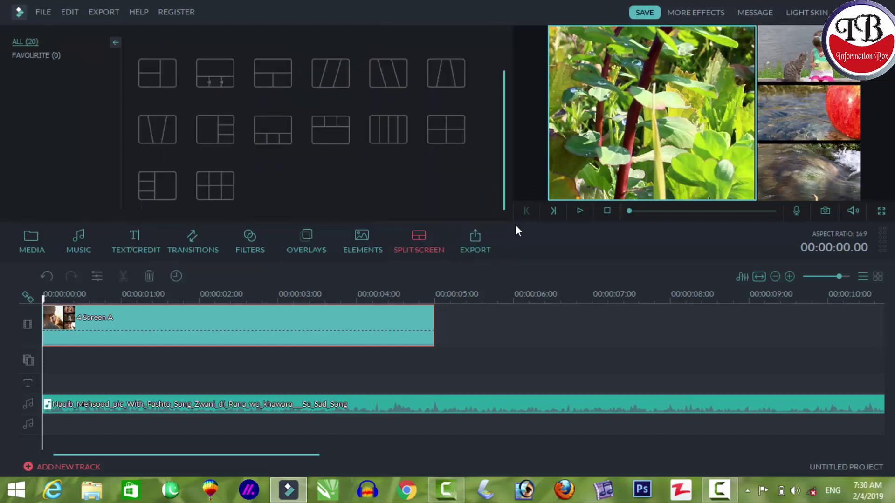
# - Play back the 4 Screen A clip twice, returning the playhead to the start in between
pyautogui.click(581, 211)
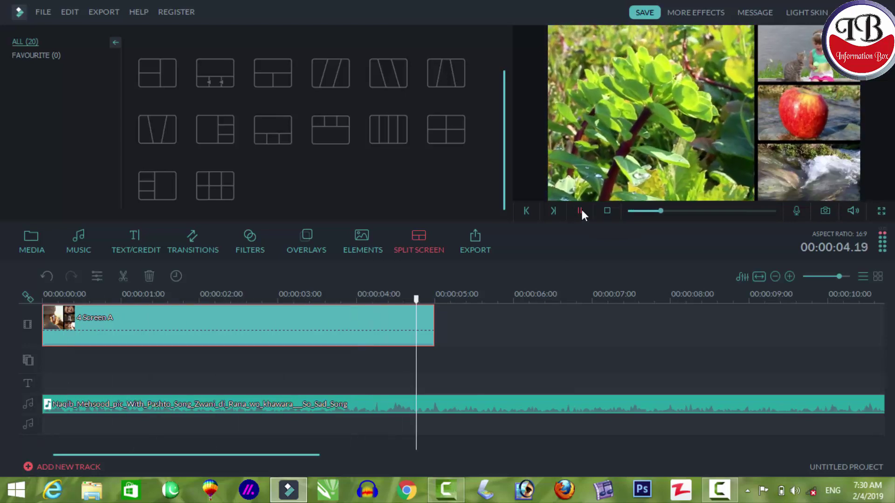
pyautogui.click(581, 210)
pyautogui.moveTo(468, 306); pyautogui.dragTo(48, 293)
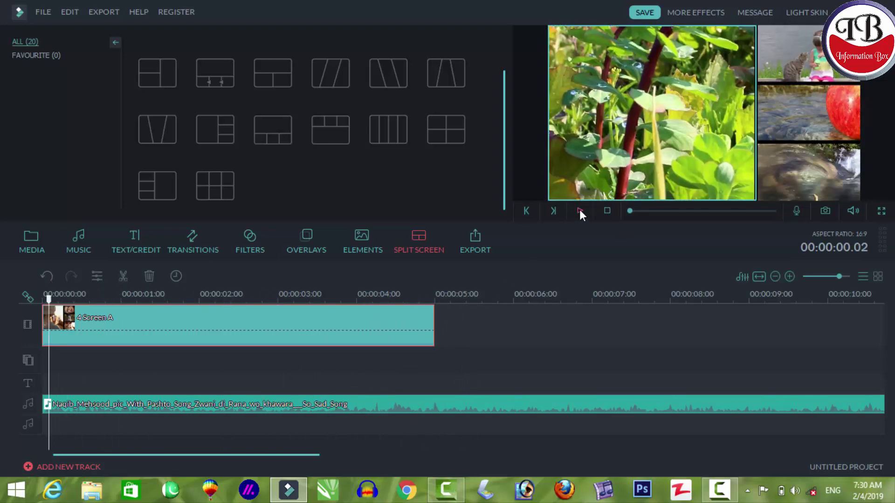
pyautogui.click(579, 211)
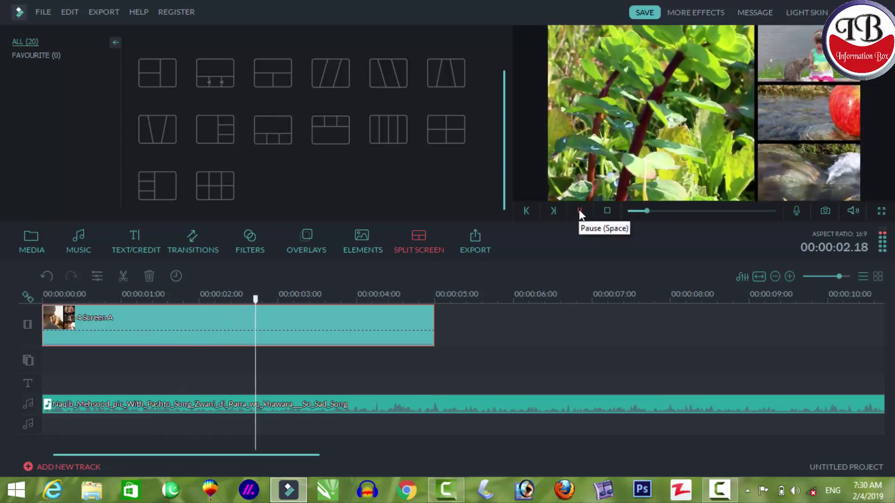
pyautogui.click(579, 211)
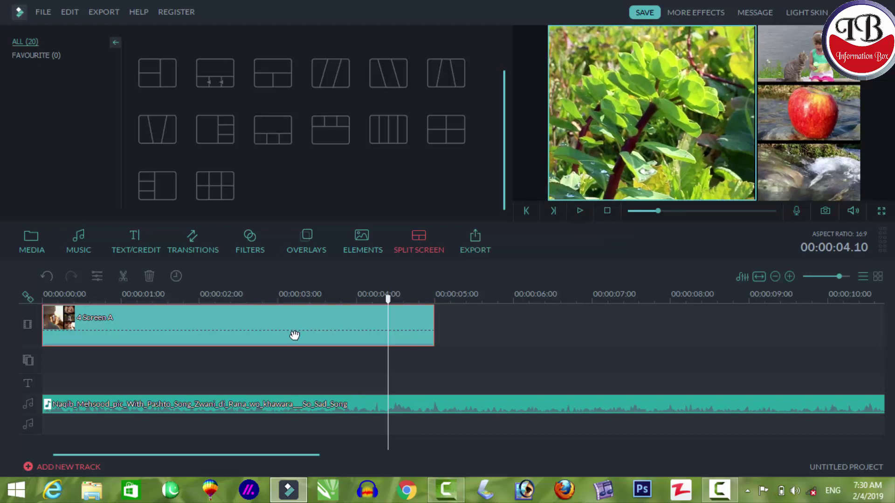
# - Delete the 4 Screen A clip from the timeline and show the media album
pyautogui.press('Delete')
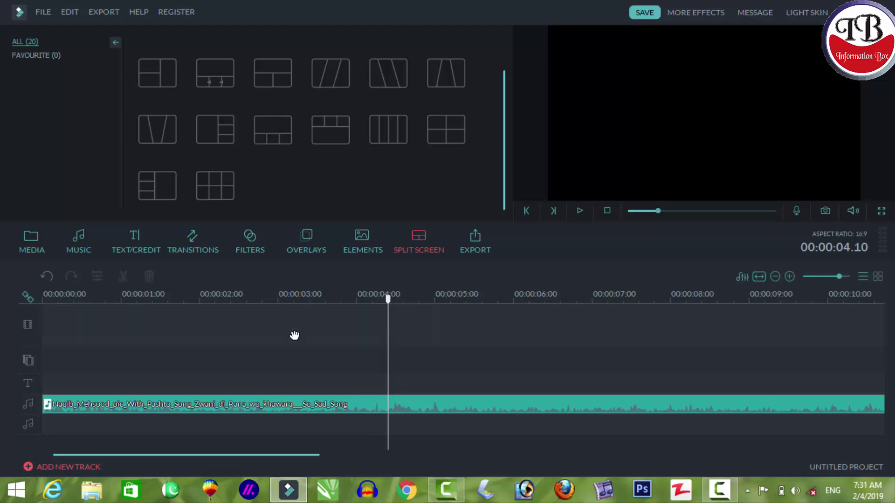
pyautogui.click(33, 240)
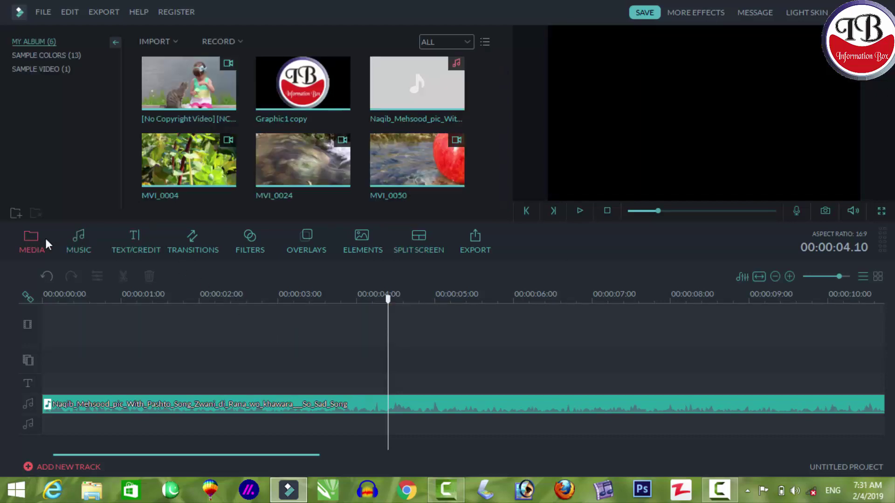
# - Place MVI_0004 at the start of the video track and trim the song to end where the clip ends
pyautogui.click(214, 158)
pyautogui.moveTo(218, 177); pyautogui.dragTo(343, 327)
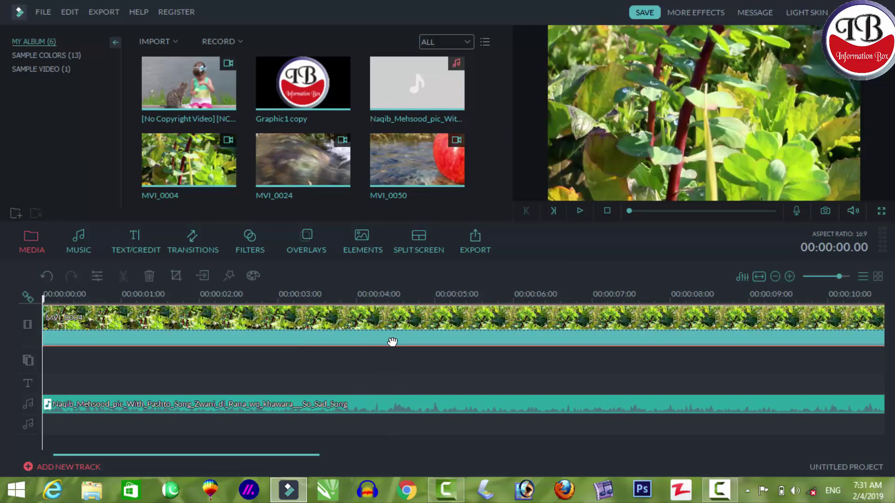
pyautogui.moveTo(298, 455); pyautogui.dragTo(528, 454)
pyautogui.click(498, 411)
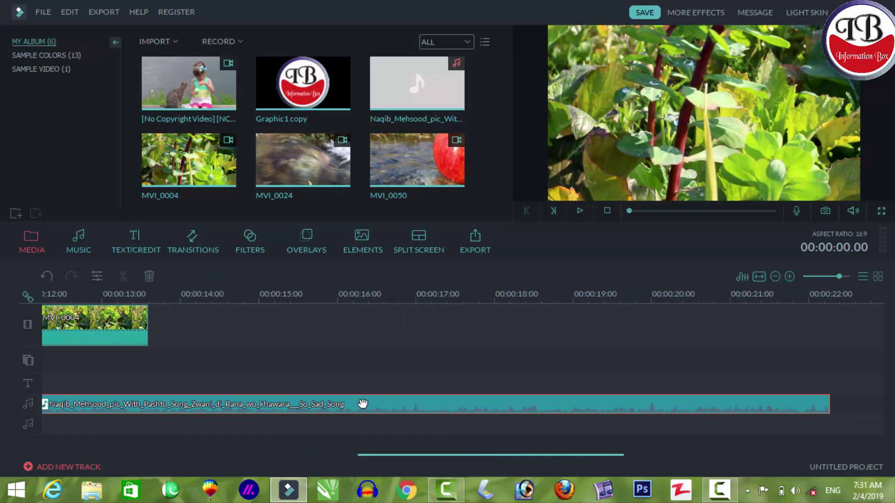
pyautogui.moveTo(830, 406); pyautogui.dragTo(149, 377)
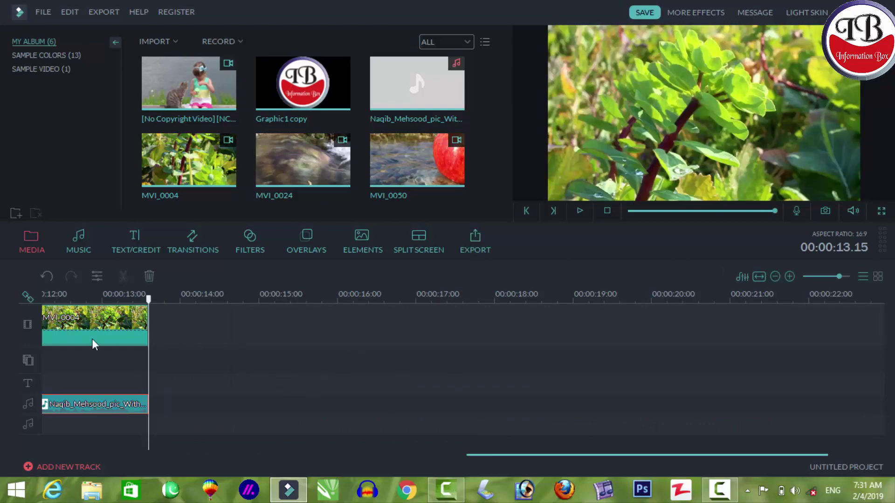
# - Return the playhead to the start and play back part of MVI_0004 with the trimmed song
pyautogui.moveTo(461, 457); pyautogui.dragTo(19, 443)
pyautogui.scroll(-3, 210, 294)
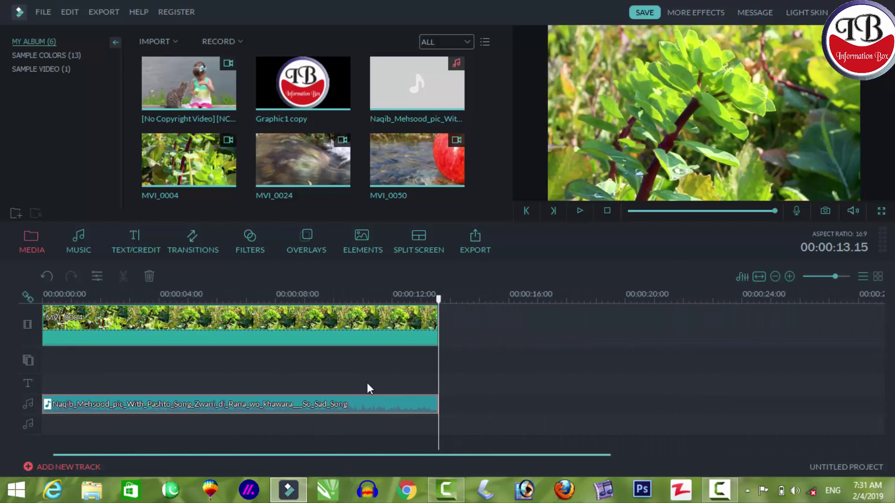
pyautogui.moveTo(438, 301); pyautogui.dragTo(28, 298)
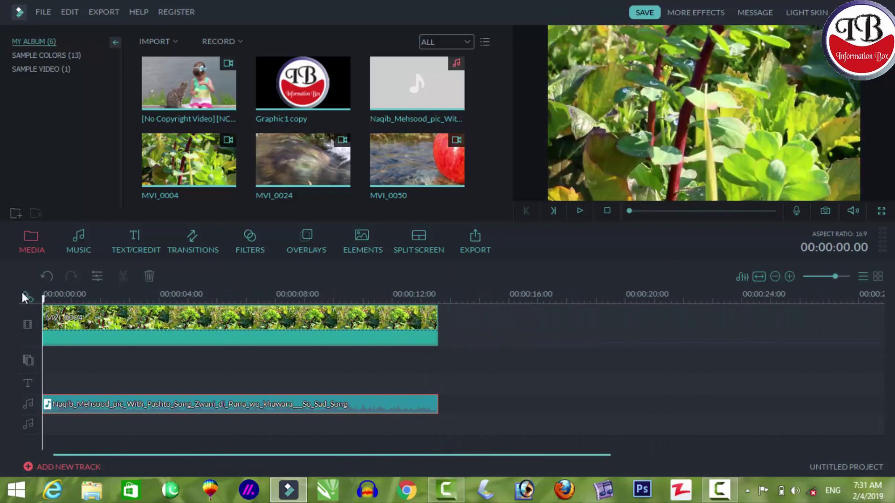
pyautogui.click(580, 211)
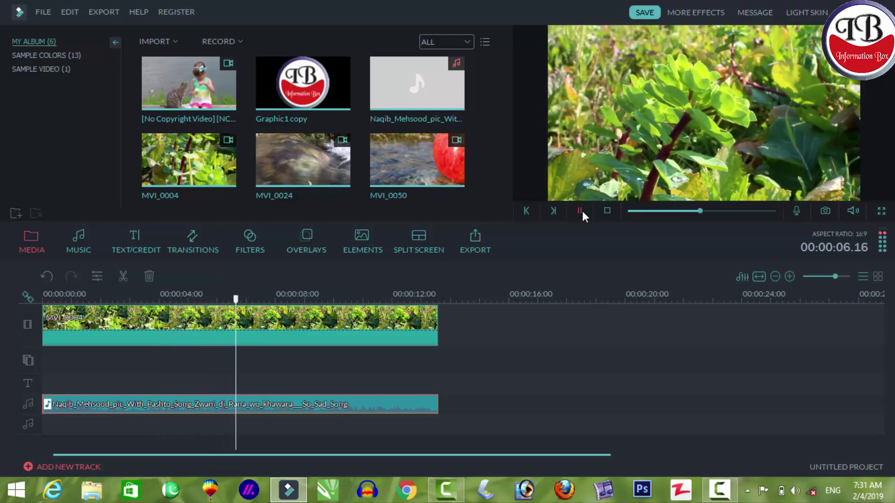
pyautogui.click(581, 212)
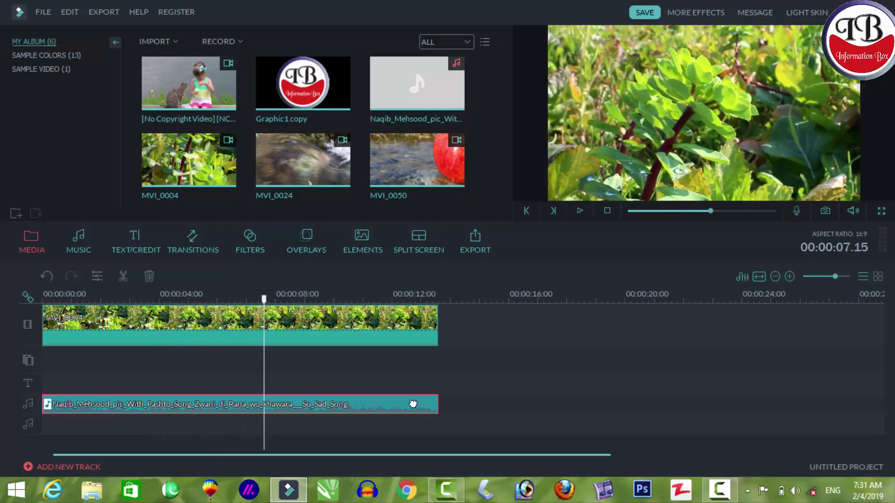
# - Delete the song and add the library track Drift - Drift at the start of the first audio track
pyautogui.press('Delete')
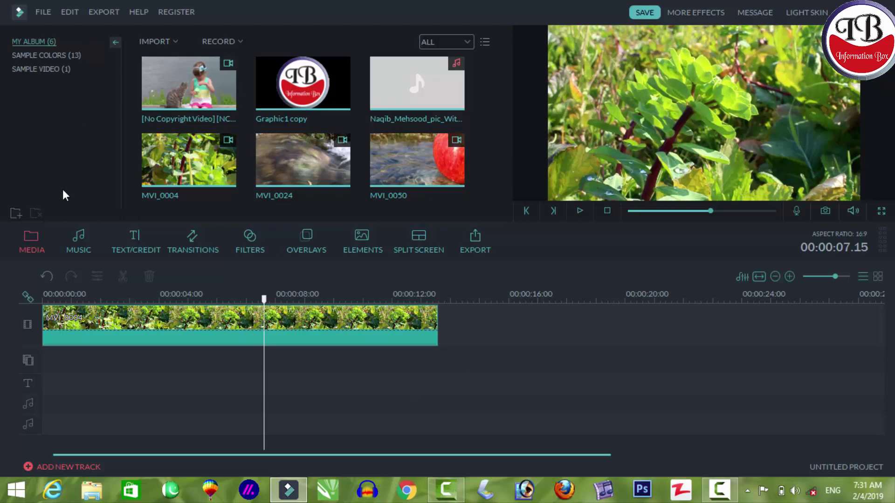
pyautogui.click(80, 244)
pyautogui.click(301, 74)
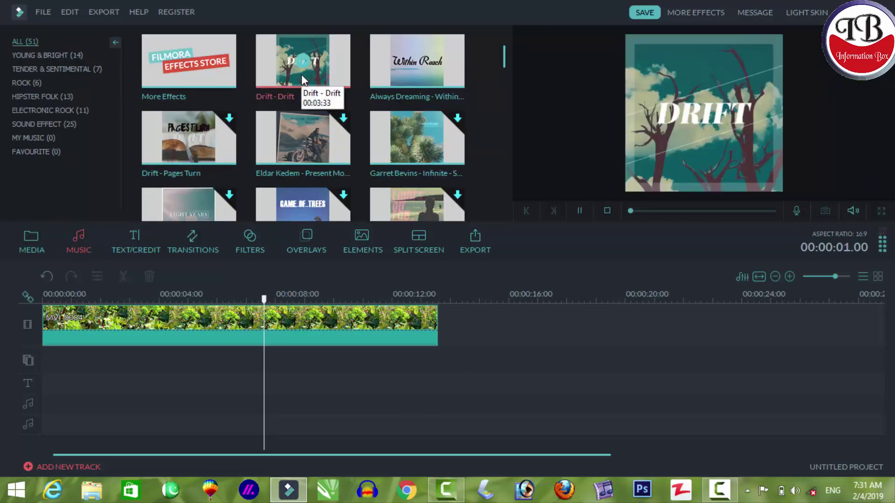
pyautogui.moveTo(259, 68); pyautogui.dragTo(43, 377)
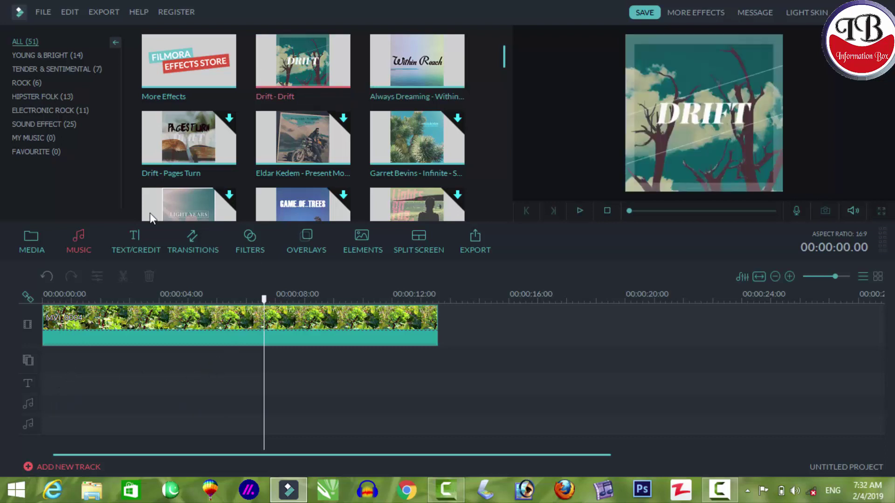
pyautogui.moveTo(281, 80); pyautogui.dragTo(50, 406)
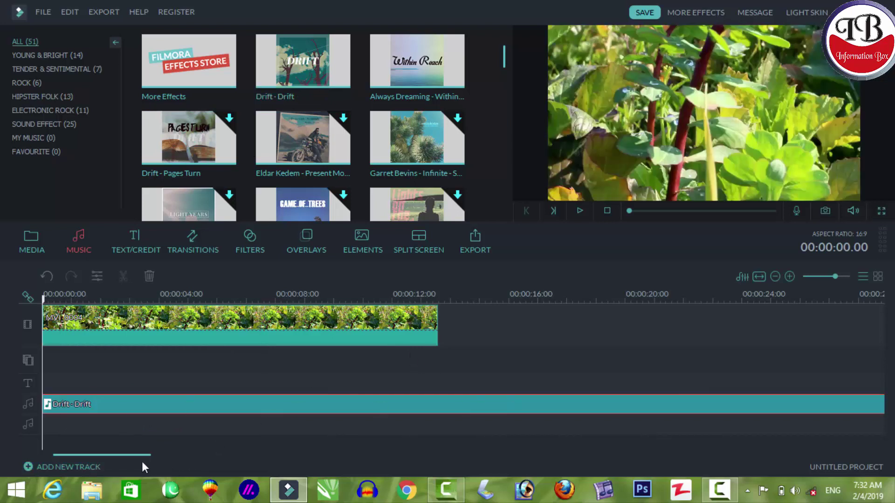
# - Split the Drift - Drift music at the end of the video clip and delete the part beyond it
pyautogui.moveTo(132, 456)
pyautogui.mouseDown()
pyautogui.moveTo(185, 454)
pyautogui.moveTo(111, 462)
pyautogui.mouseUp()
pyautogui.moveTo(43, 302); pyautogui.dragTo(437, 321)
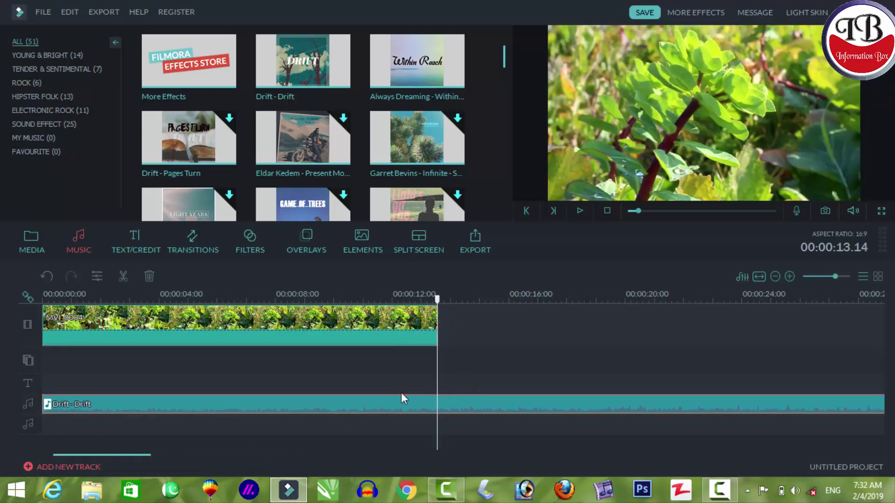
pyautogui.hotkey('ctrl', 'b')
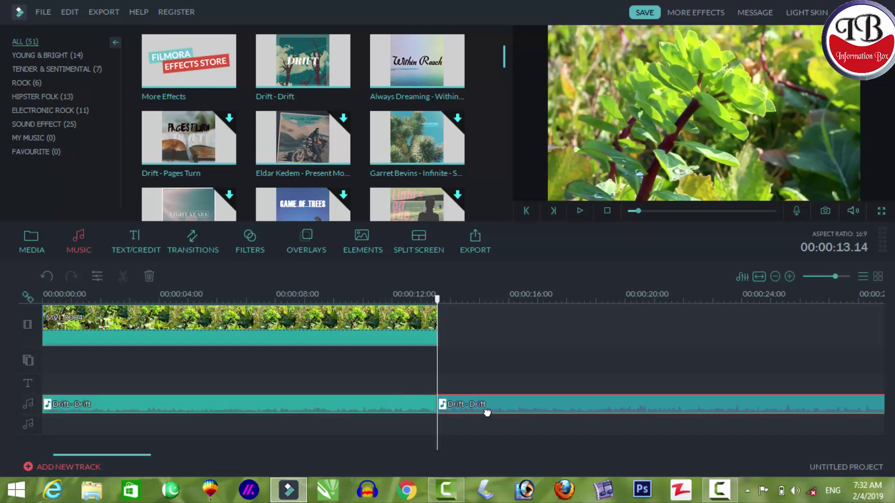
pyautogui.press('Delete')
# - Play back MVI_0004 with the Drift - Drift music from the beginning
pyautogui.moveTo(441, 306); pyautogui.dragTo(43, 305)
pyautogui.click(581, 214)
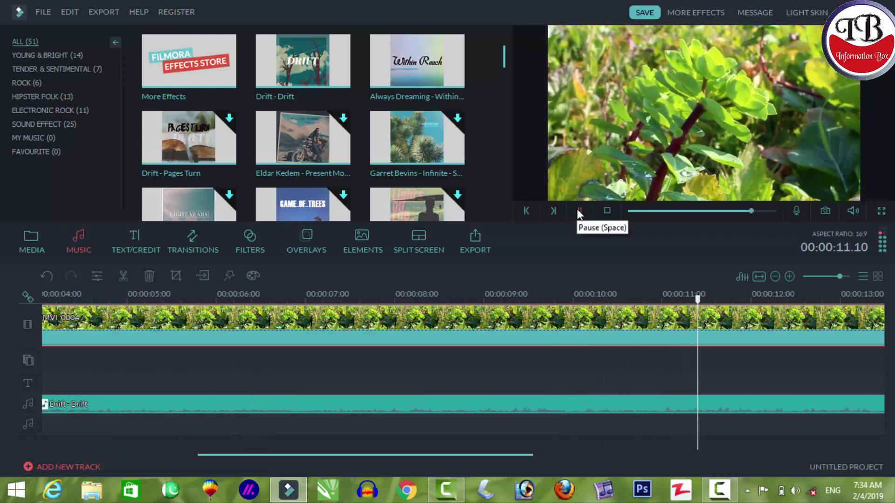
pyautogui.moveTo(457, 455); pyautogui.dragTo(535, 453)
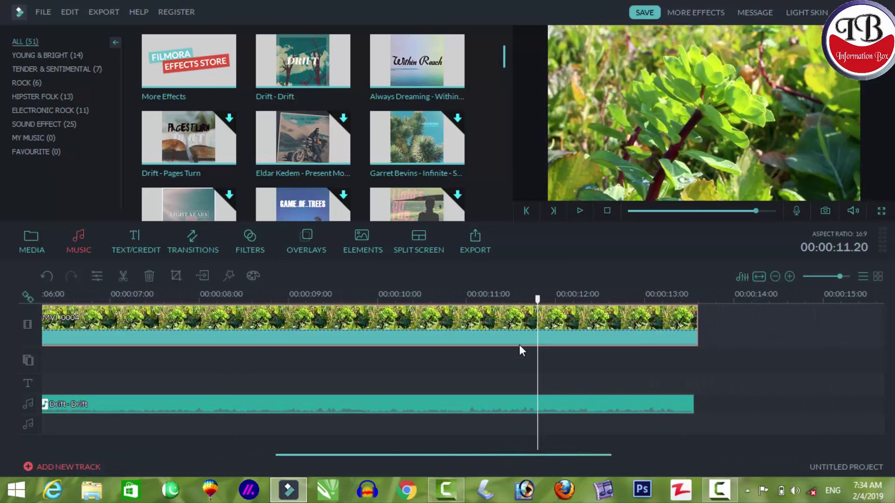
pyautogui.click(578, 211)
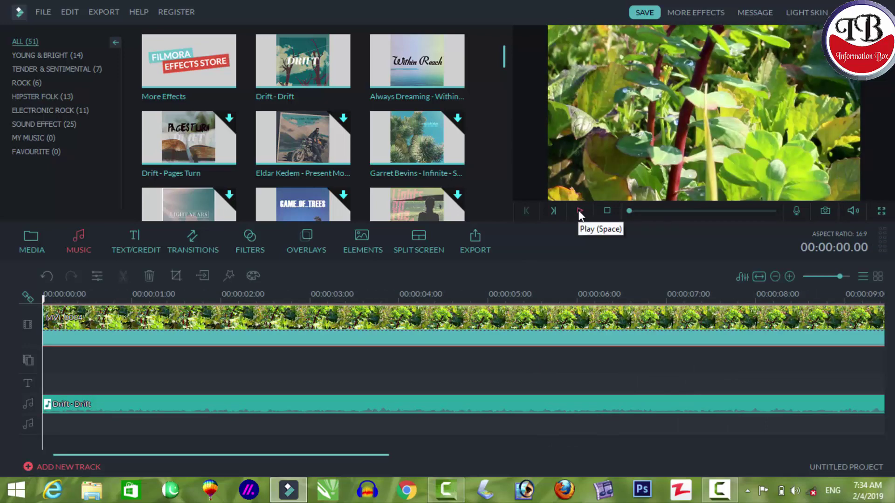
pyautogui.click(412, 412)
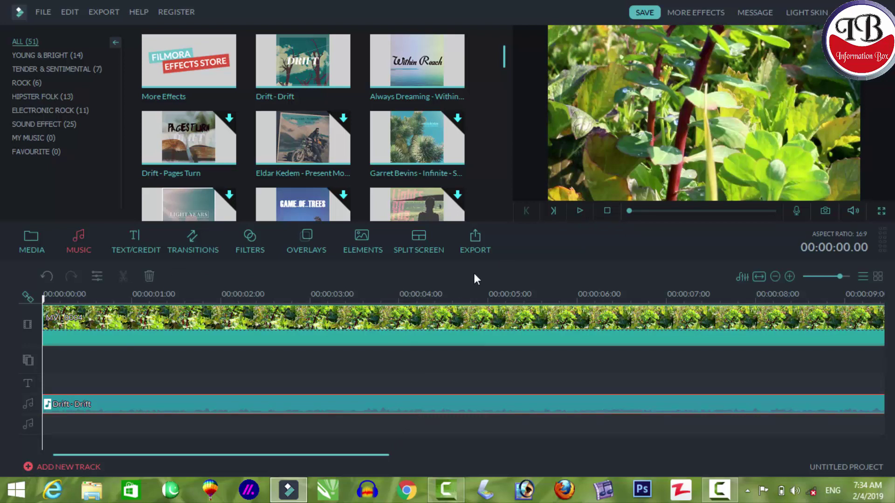
# - Set up an export of the project in MP4 format with the file name 1
pyautogui.click(477, 240)
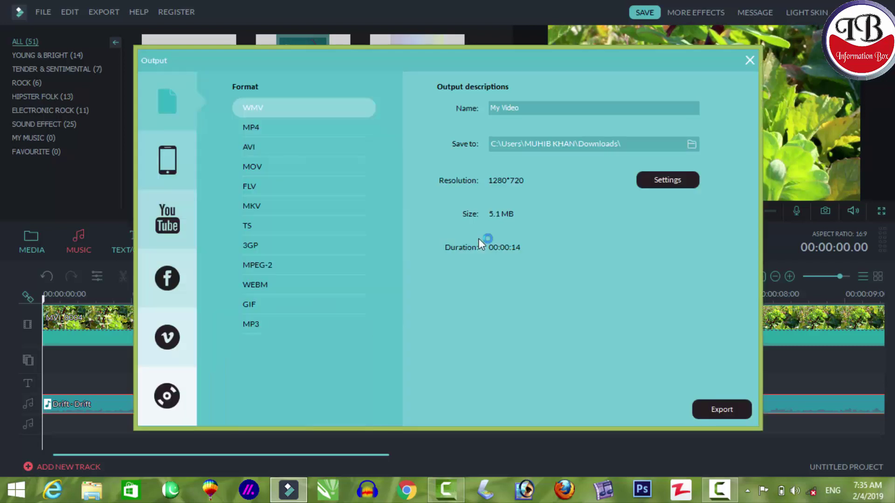
pyautogui.click(275, 129)
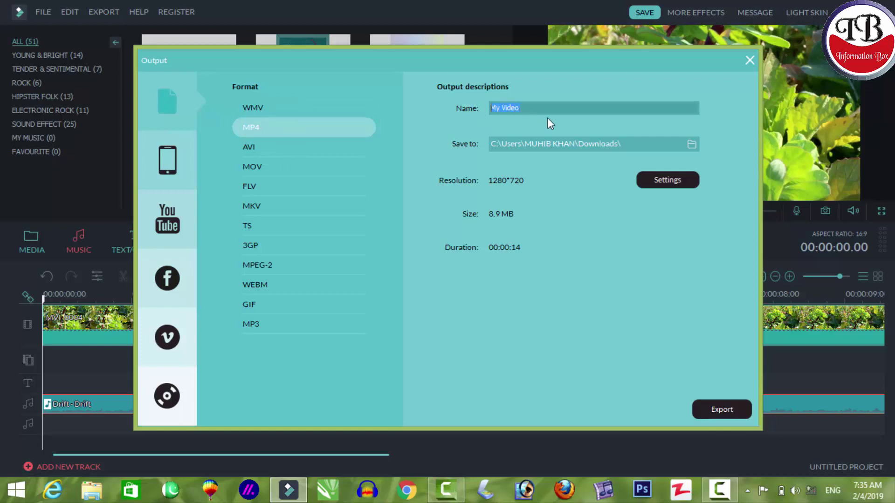
pyautogui.write('1')
# - Choose the Desktop folder under This PC as the save location for the export
pyautogui.click(690, 145)
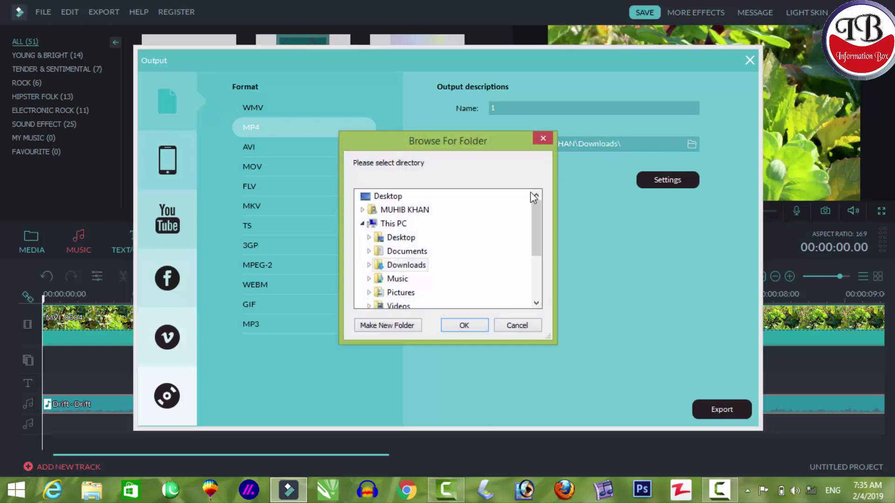
pyautogui.click(398, 199)
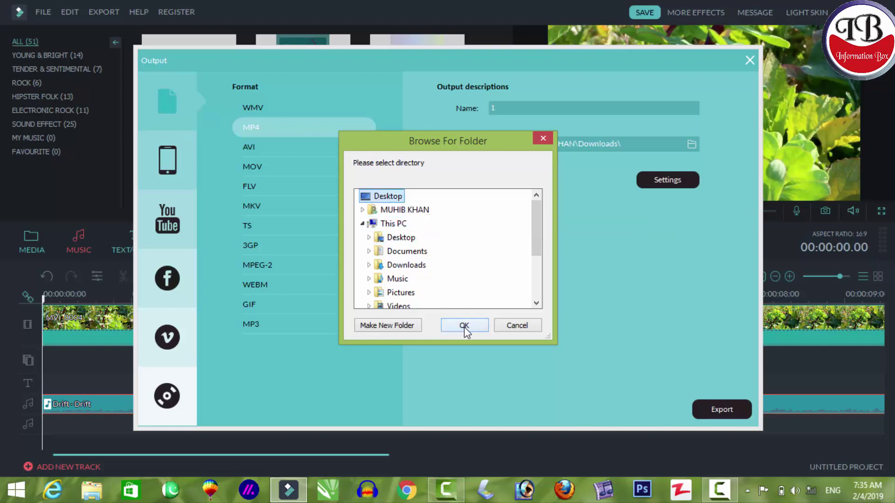
pyautogui.click(397, 237)
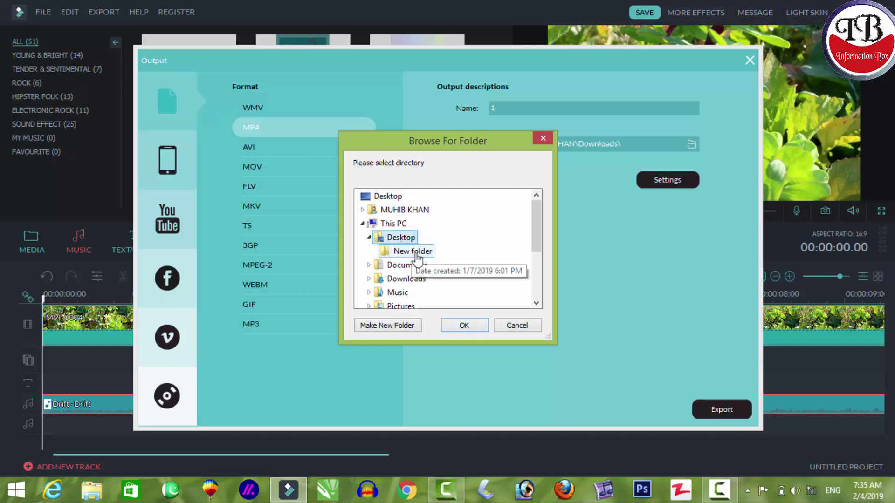
pyautogui.click(413, 251)
pyautogui.click(401, 238)
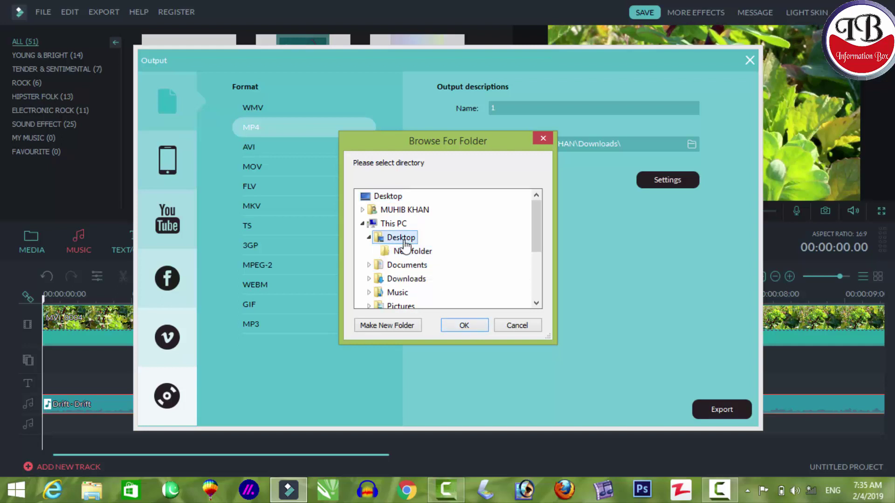
pyautogui.click(461, 328)
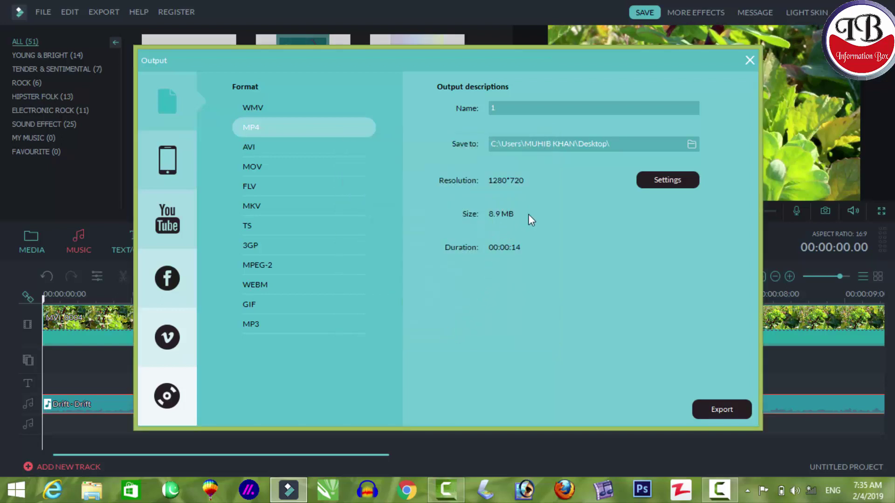
# - Set the output quality to Best and export the movie
pyautogui.click(662, 183)
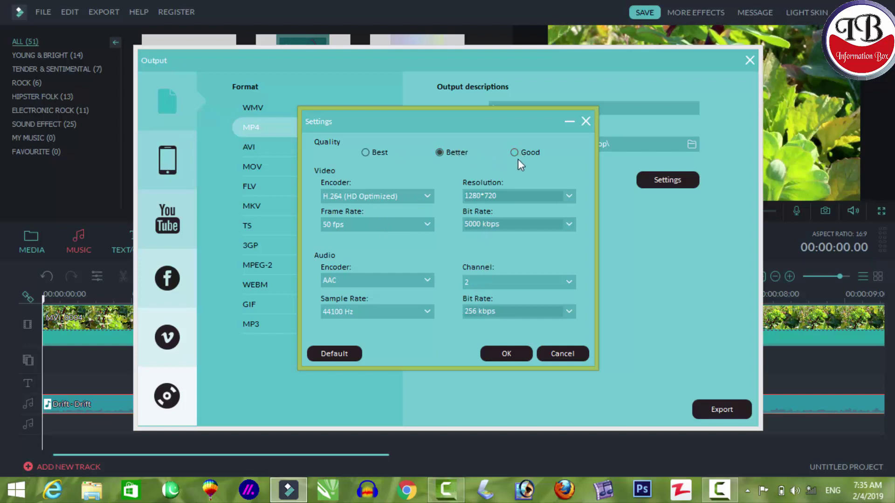
pyautogui.click(380, 153)
pyautogui.click(507, 354)
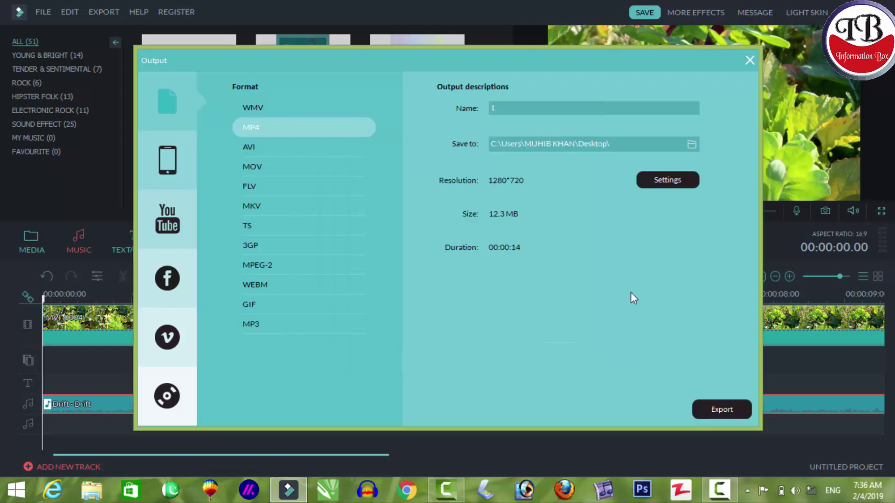
pyautogui.click(717, 410)
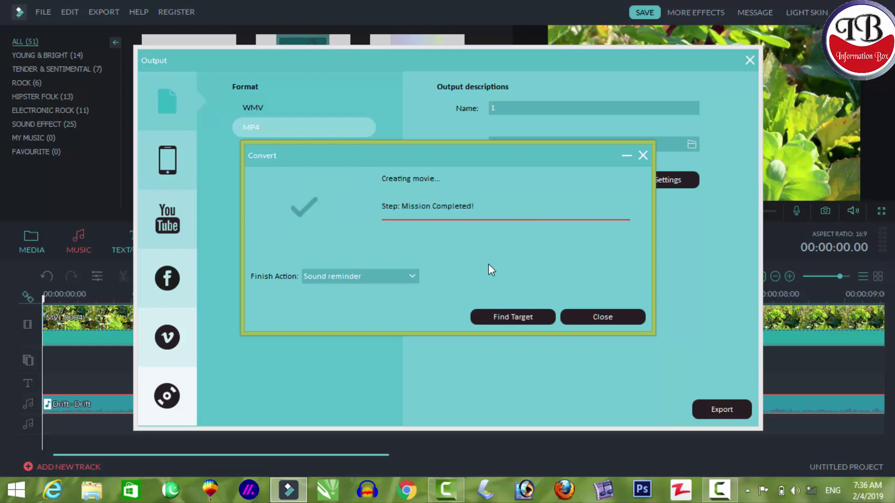
# - Locate the exported video 1 in its folder and play it full screen
pyautogui.click(530, 318)
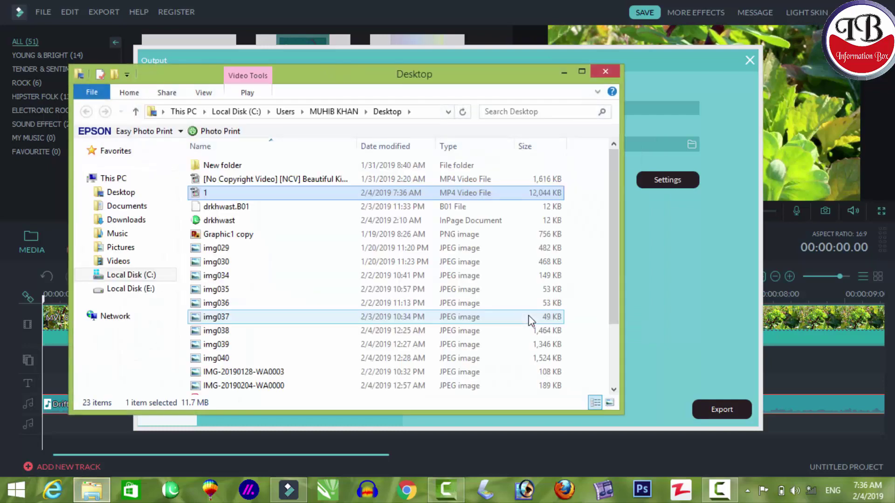
pyautogui.doubleClick(231, 192)
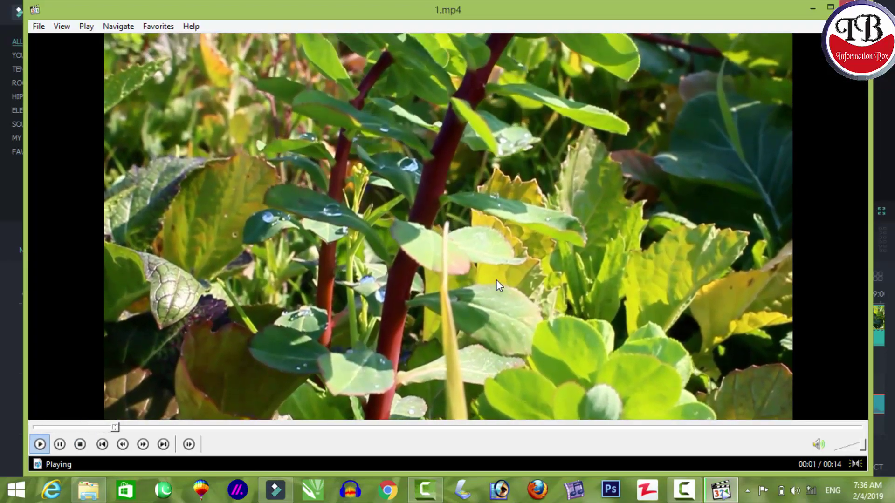
pyautogui.doubleClick(499, 286)
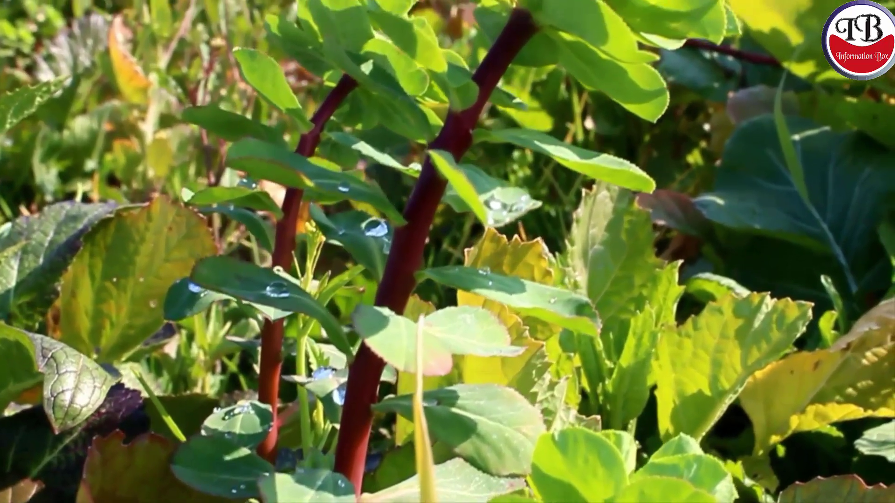